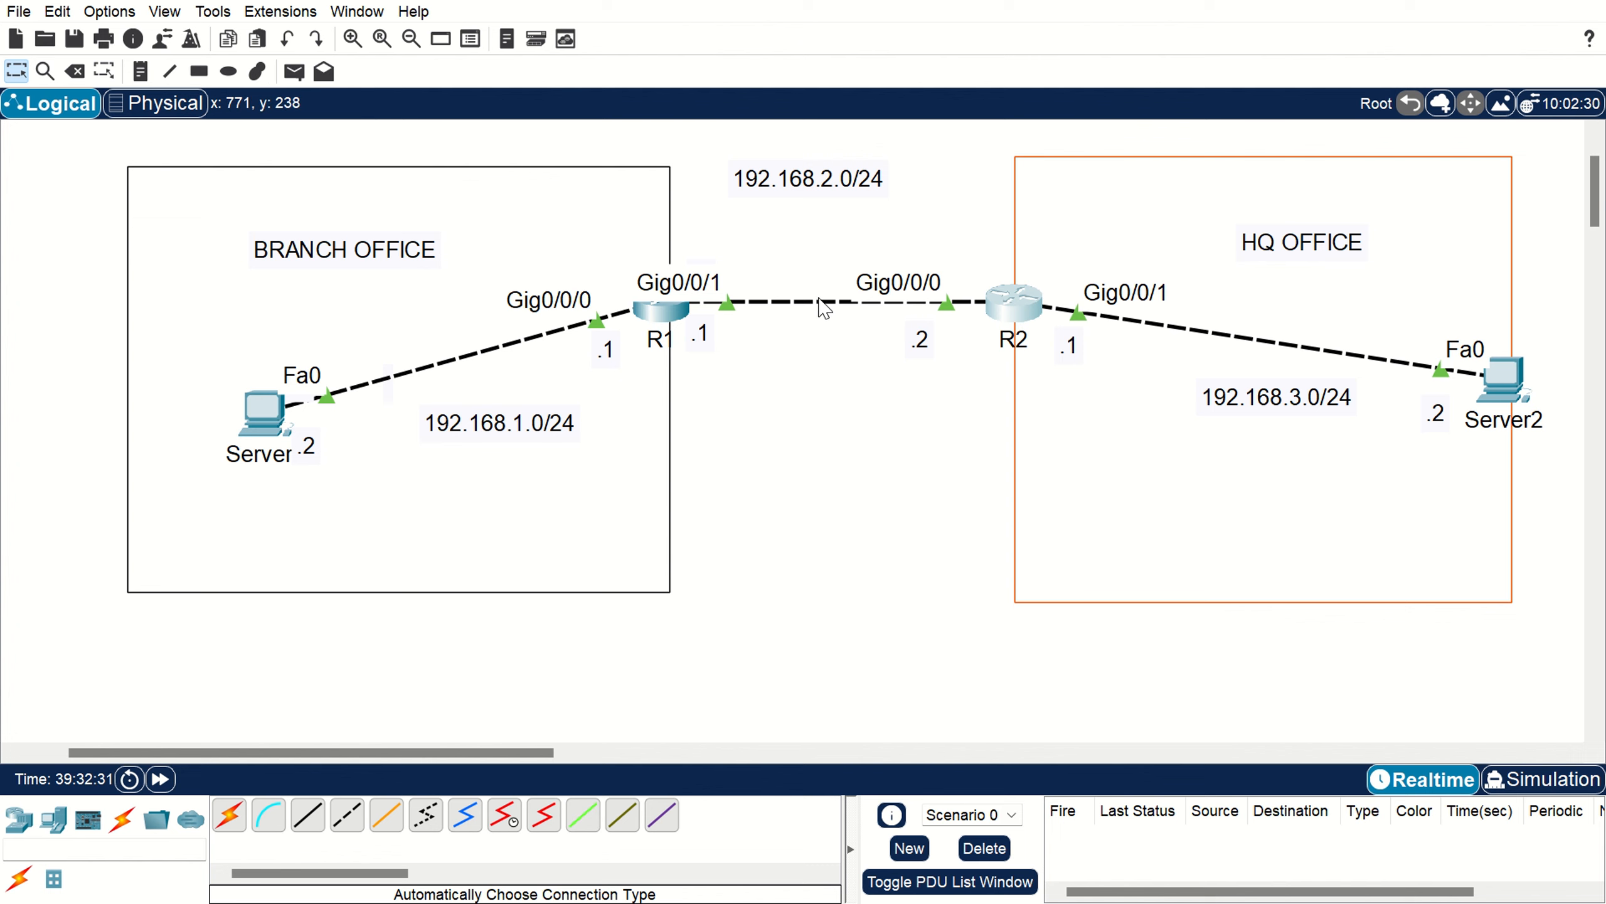
Check the static IP configuration of Server1 and of Server2.
{"action": "left_click", "coordinate": [272, 420]}
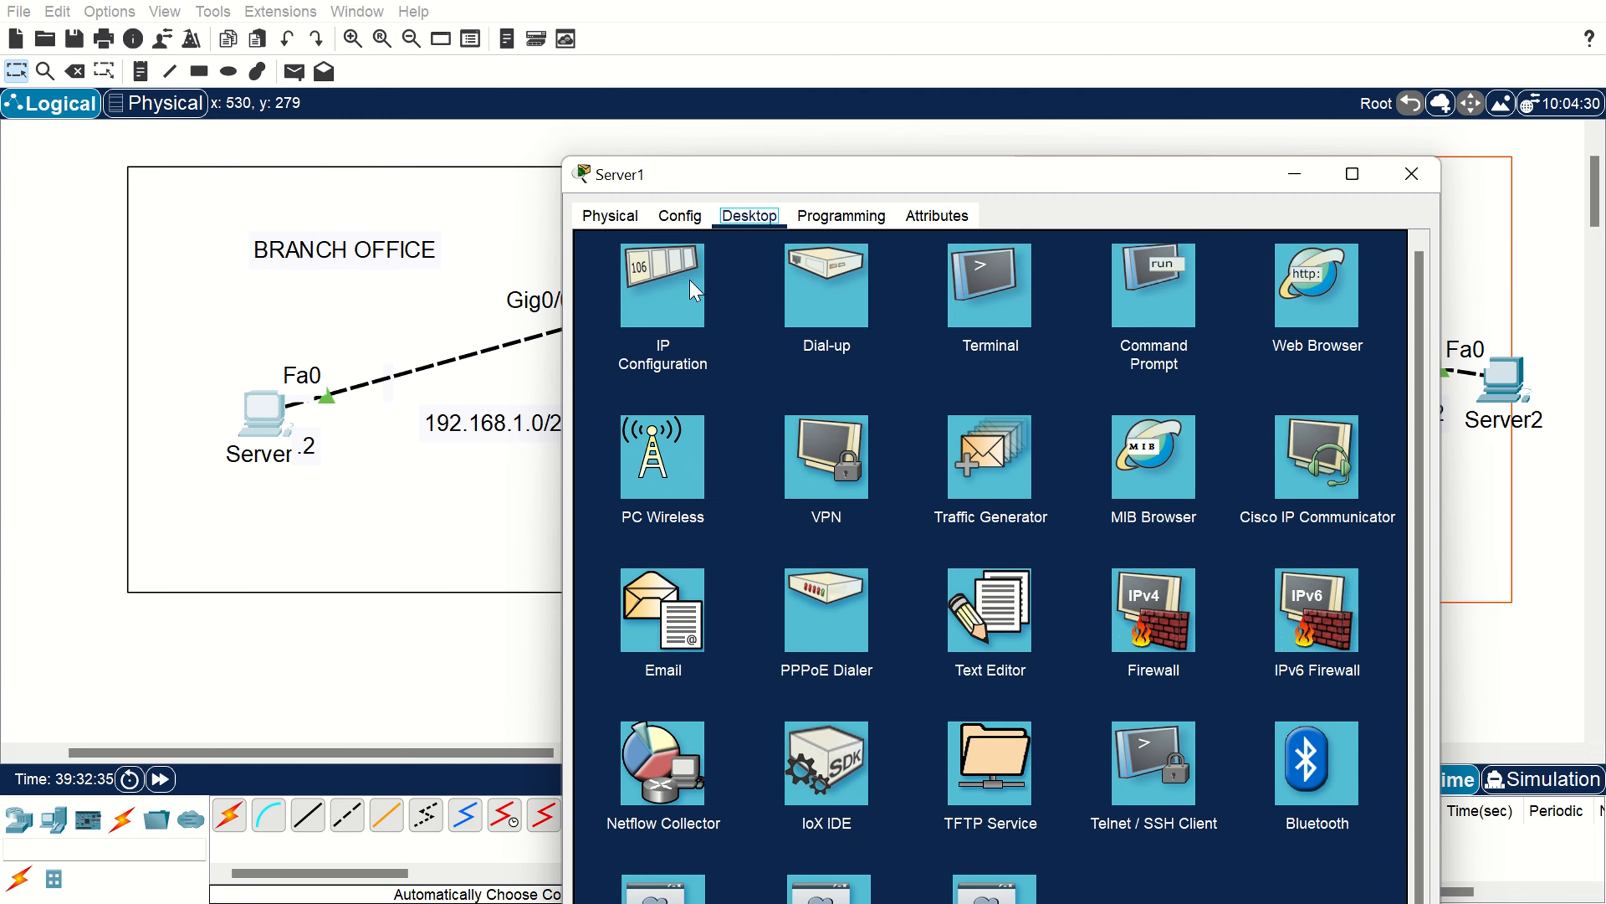
{"action": "left_click", "coordinate": [690, 280]}
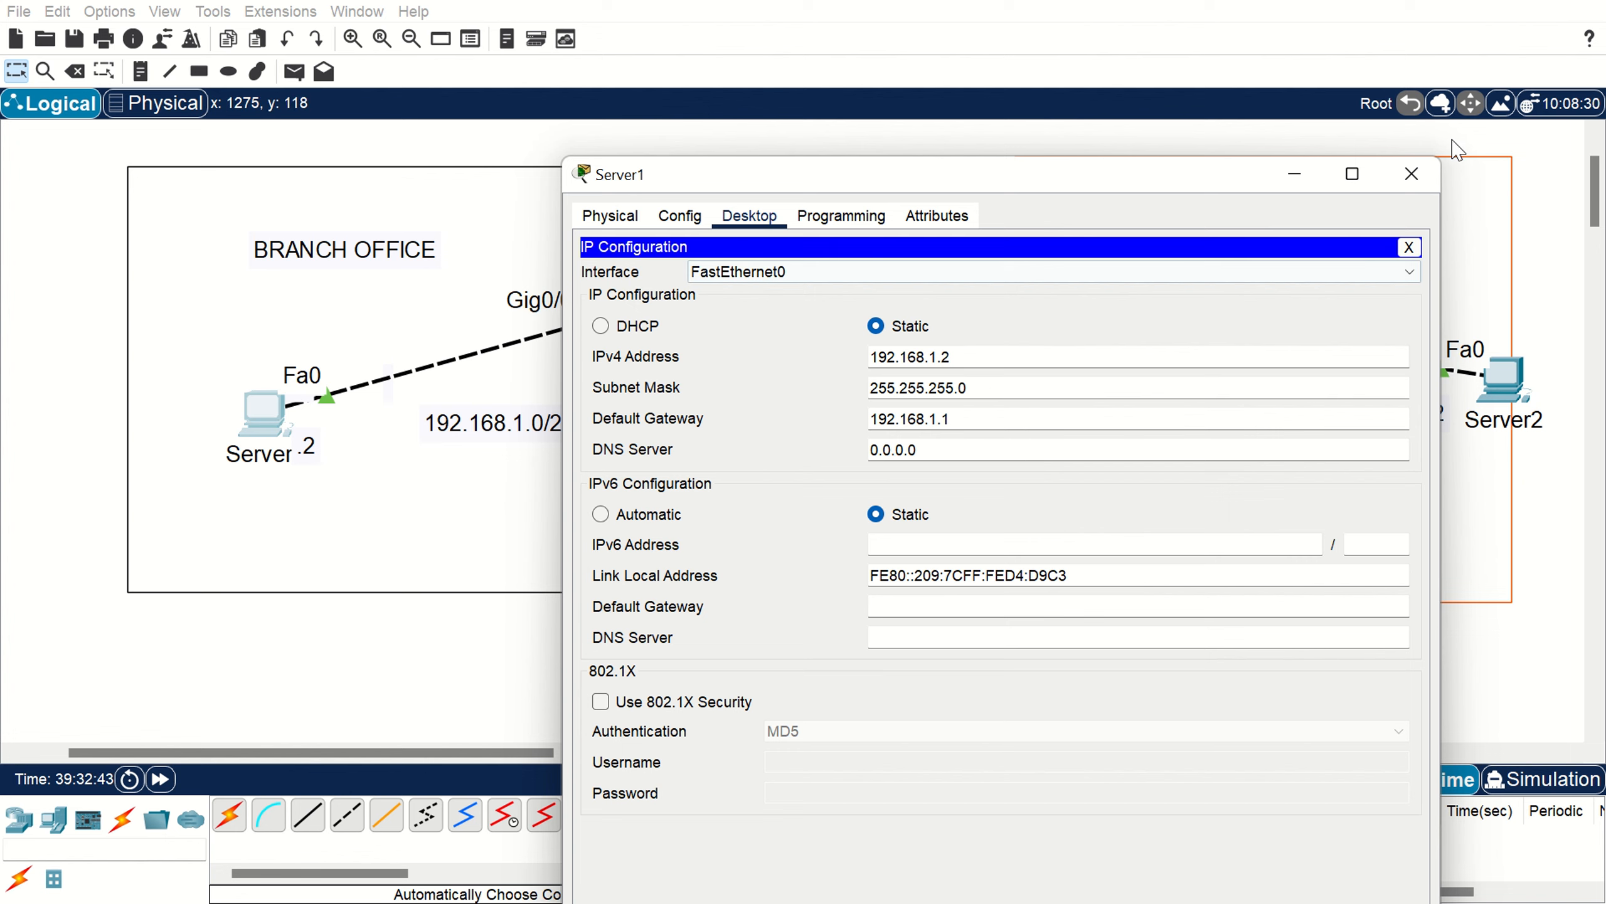
{"action": "left_click", "coordinate": [1412, 173]}
{"action": "left_click", "coordinate": [1507, 399]}
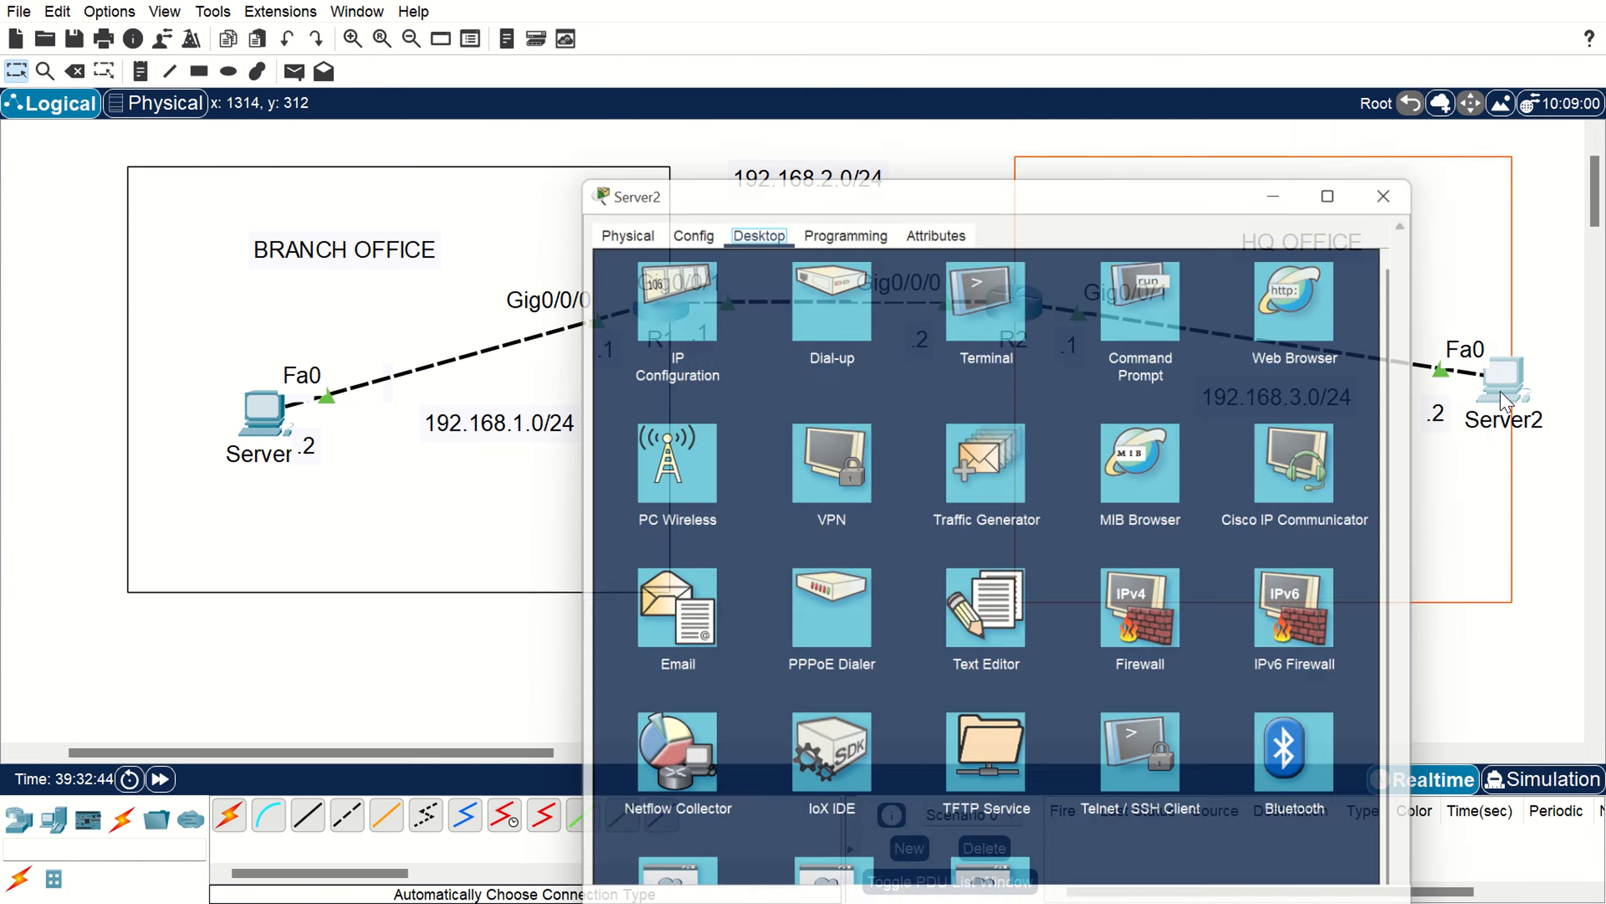
{"action": "left_click", "coordinate": [670, 166]}
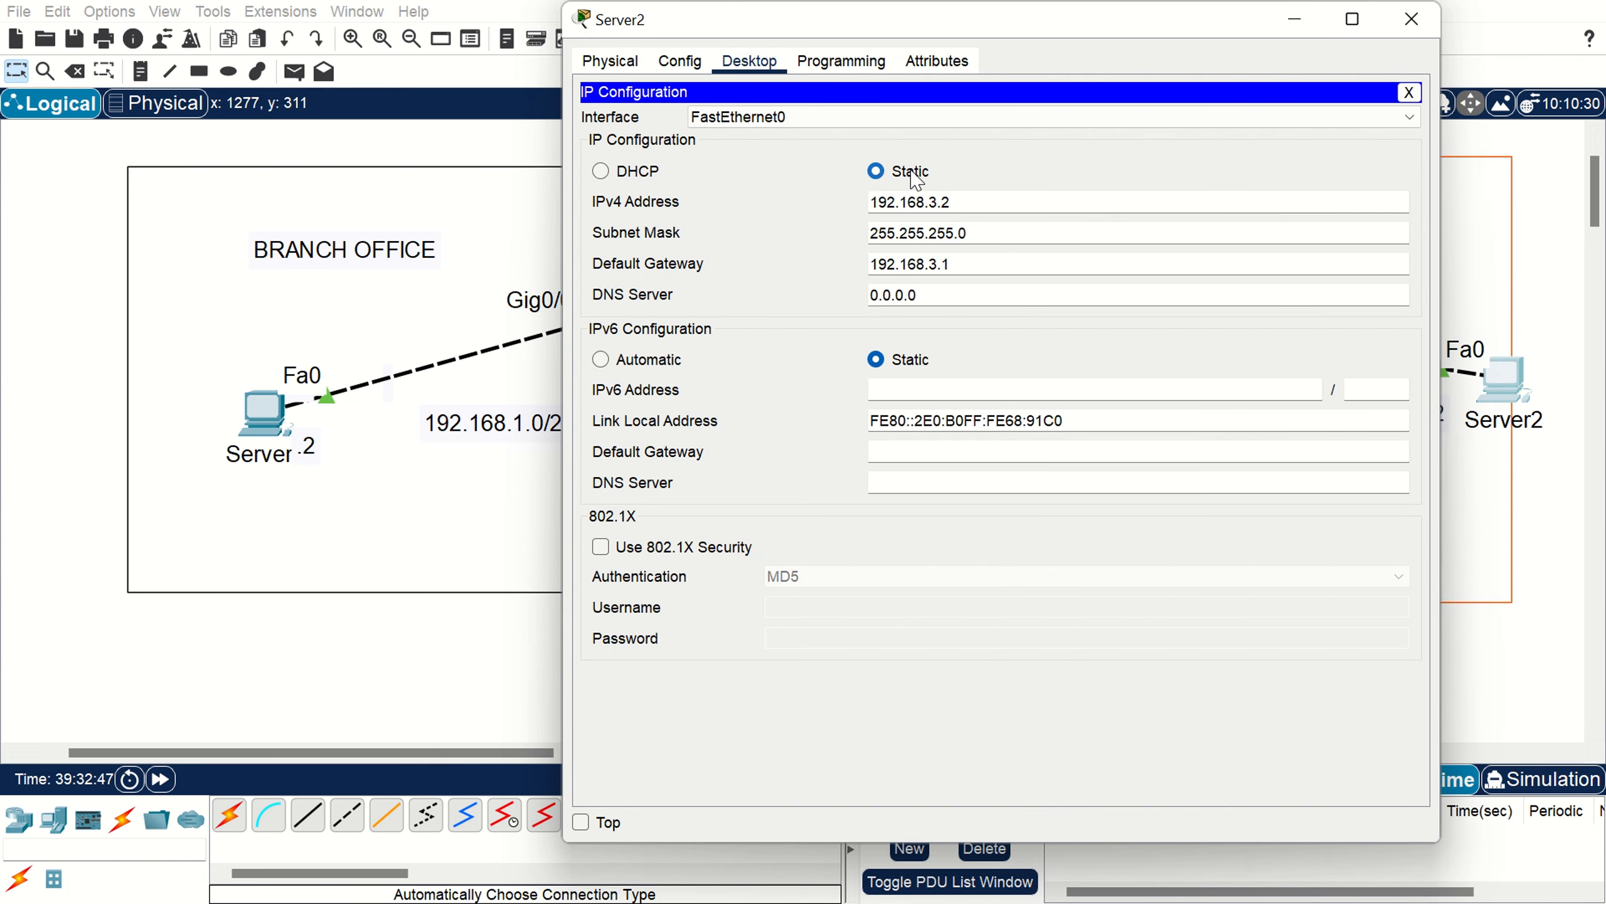
{"action": "left_click", "coordinate": [1419, 30]}
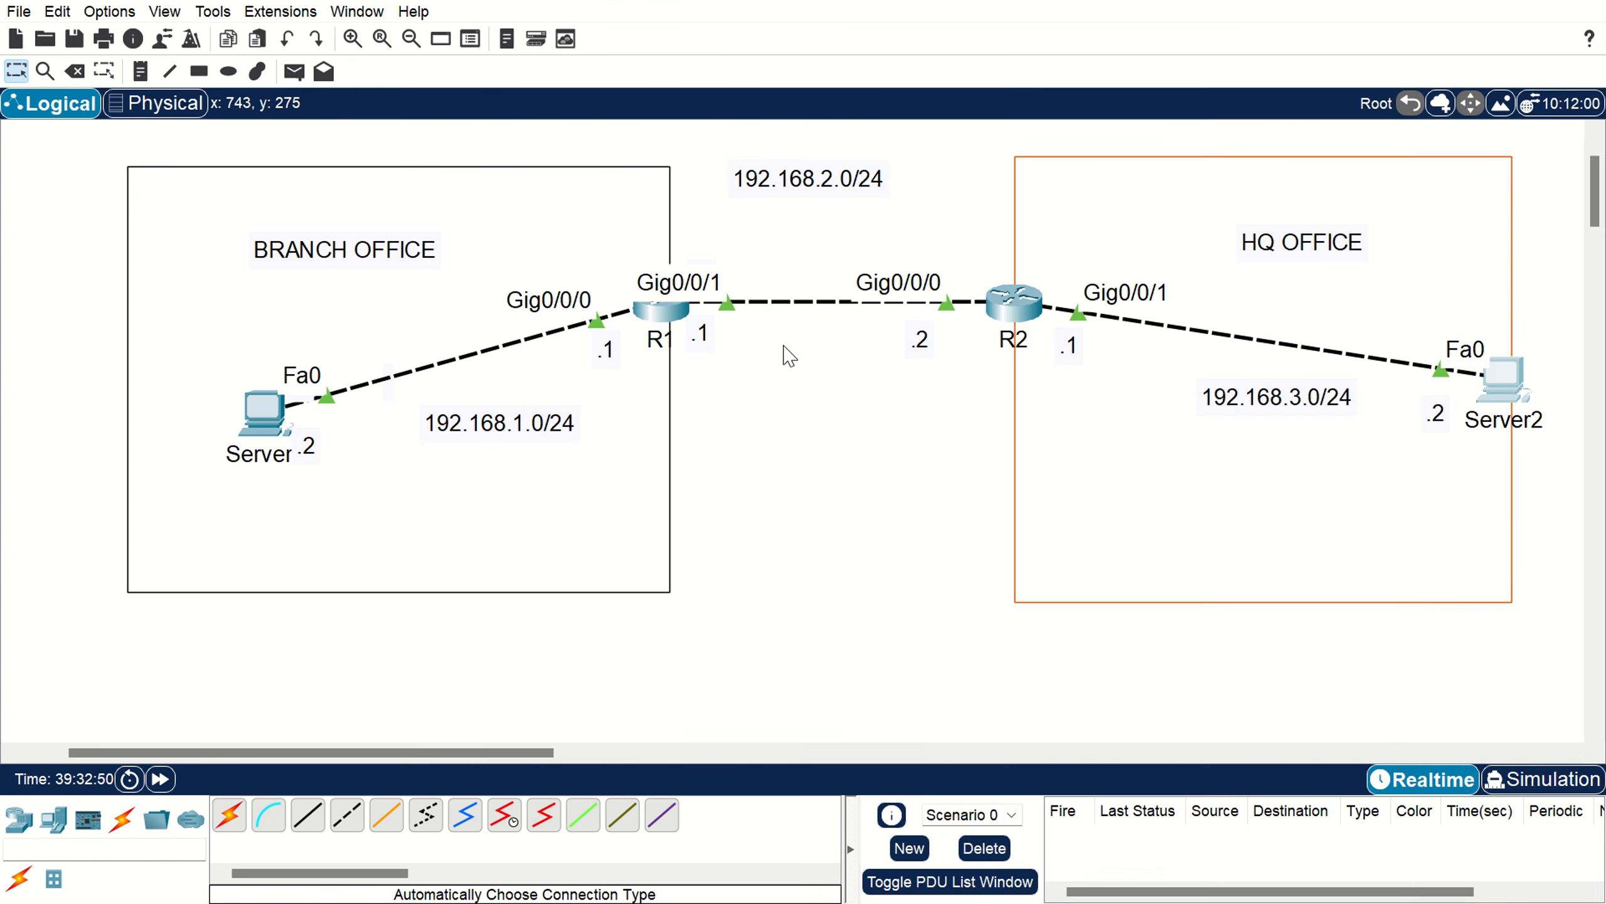
In R1's command line, enter configuration mode and assign 192.168.1.1 with mask 255.255.255.0 to interface gigabitEthernet 0/0/0.
{"action": "left_click", "coordinate": [664, 326]}
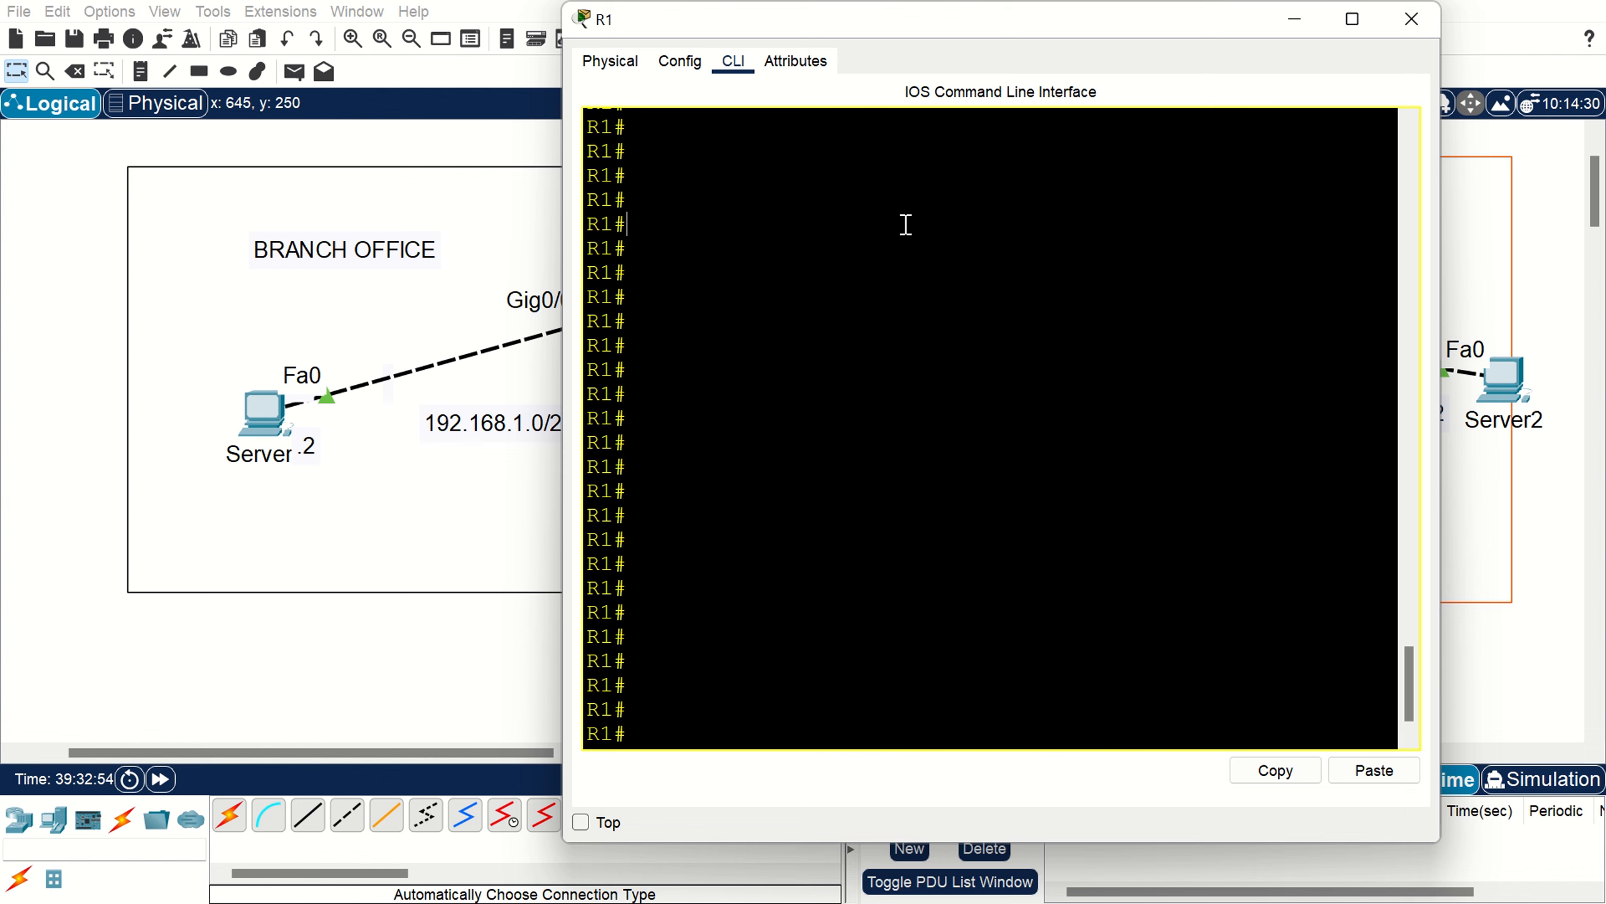
{"action": "type", "text": "conf "}
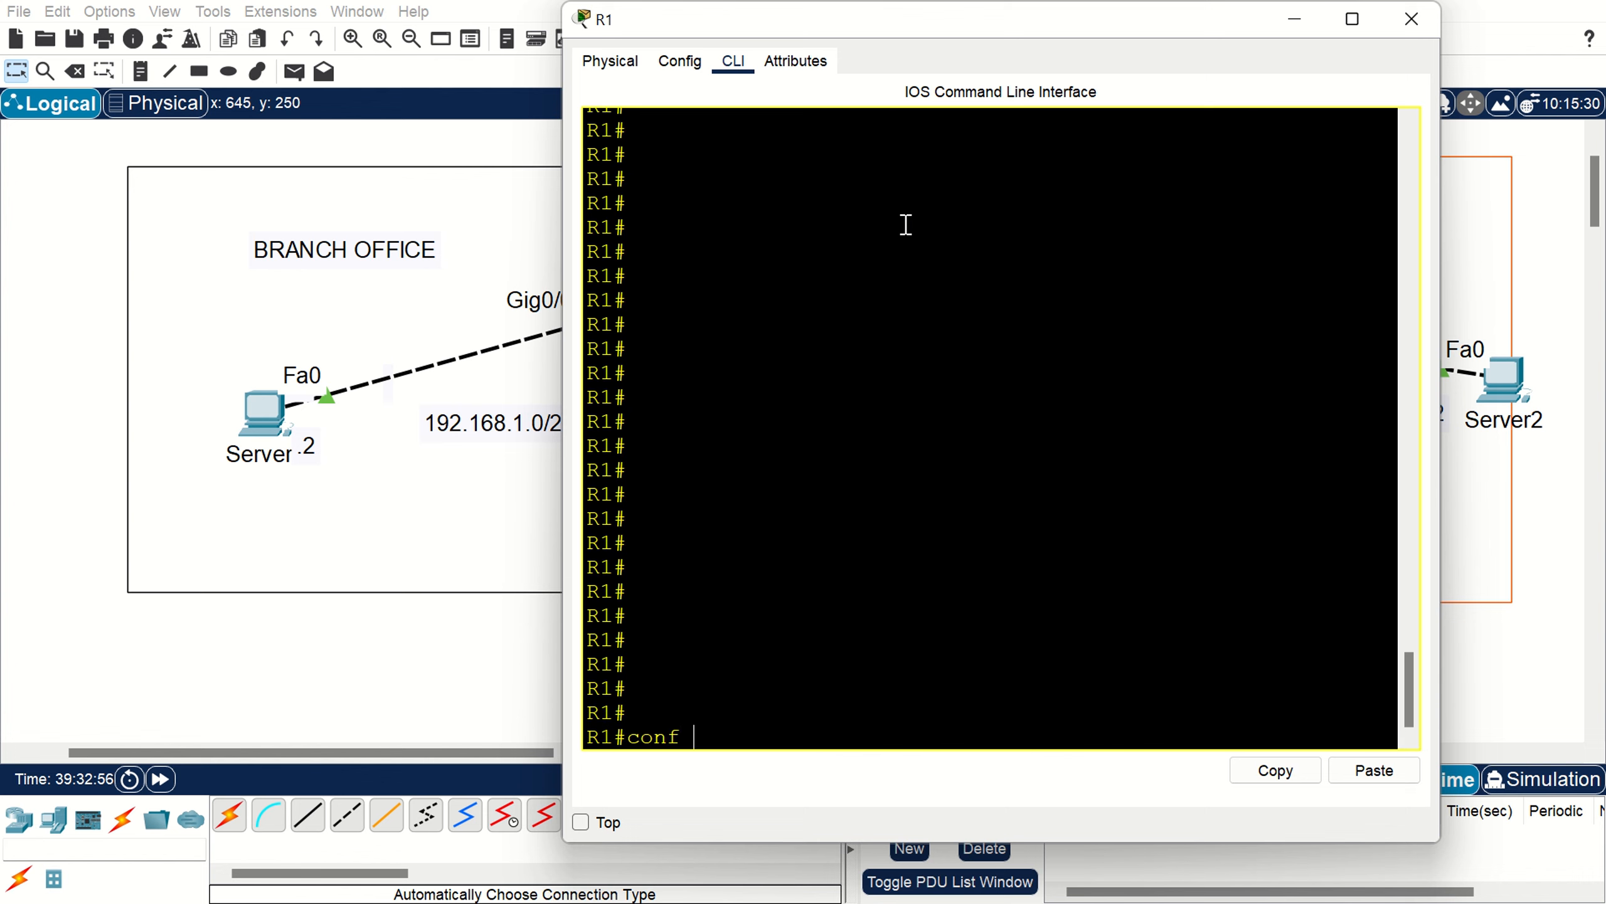
{"action": "type", "text": "t"}
{"action": "key", "text": "Return"}
{"action": "type", "text": "int"}
{"action": "key", "text": "Tab"}
{"action": "type", "text": "gi"}
{"action": "key", "text": "Tab"}
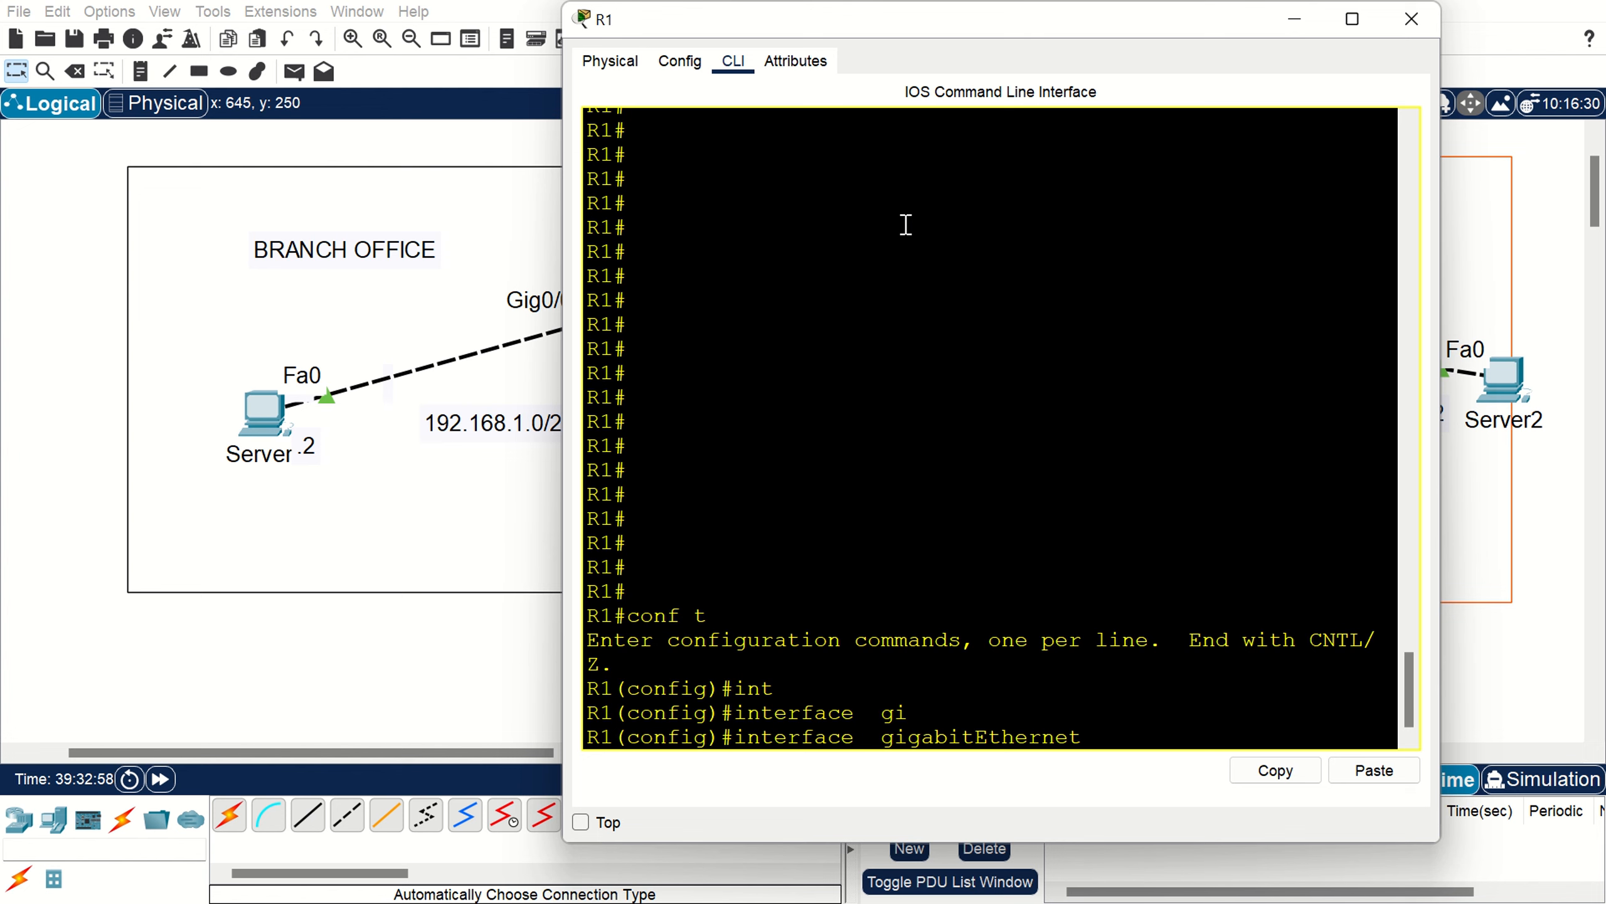
{"action": "type", "text": "0/0/0"}
{"action": "key", "text": "Return"}
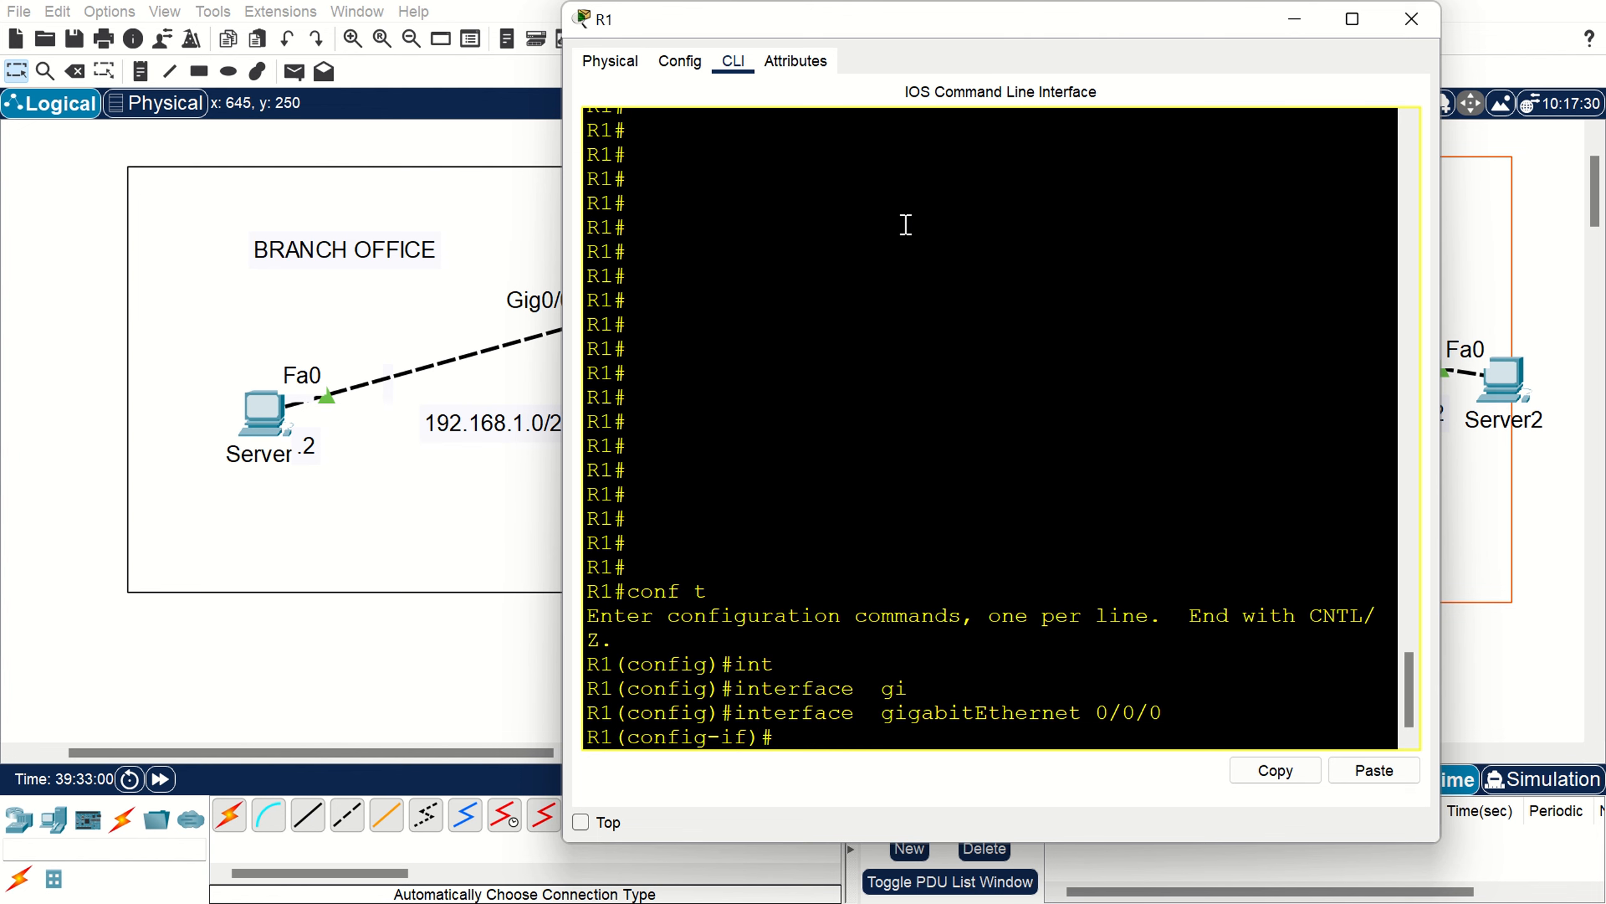
{"action": "type", "text": "ip add 192.168.1.1 255."}
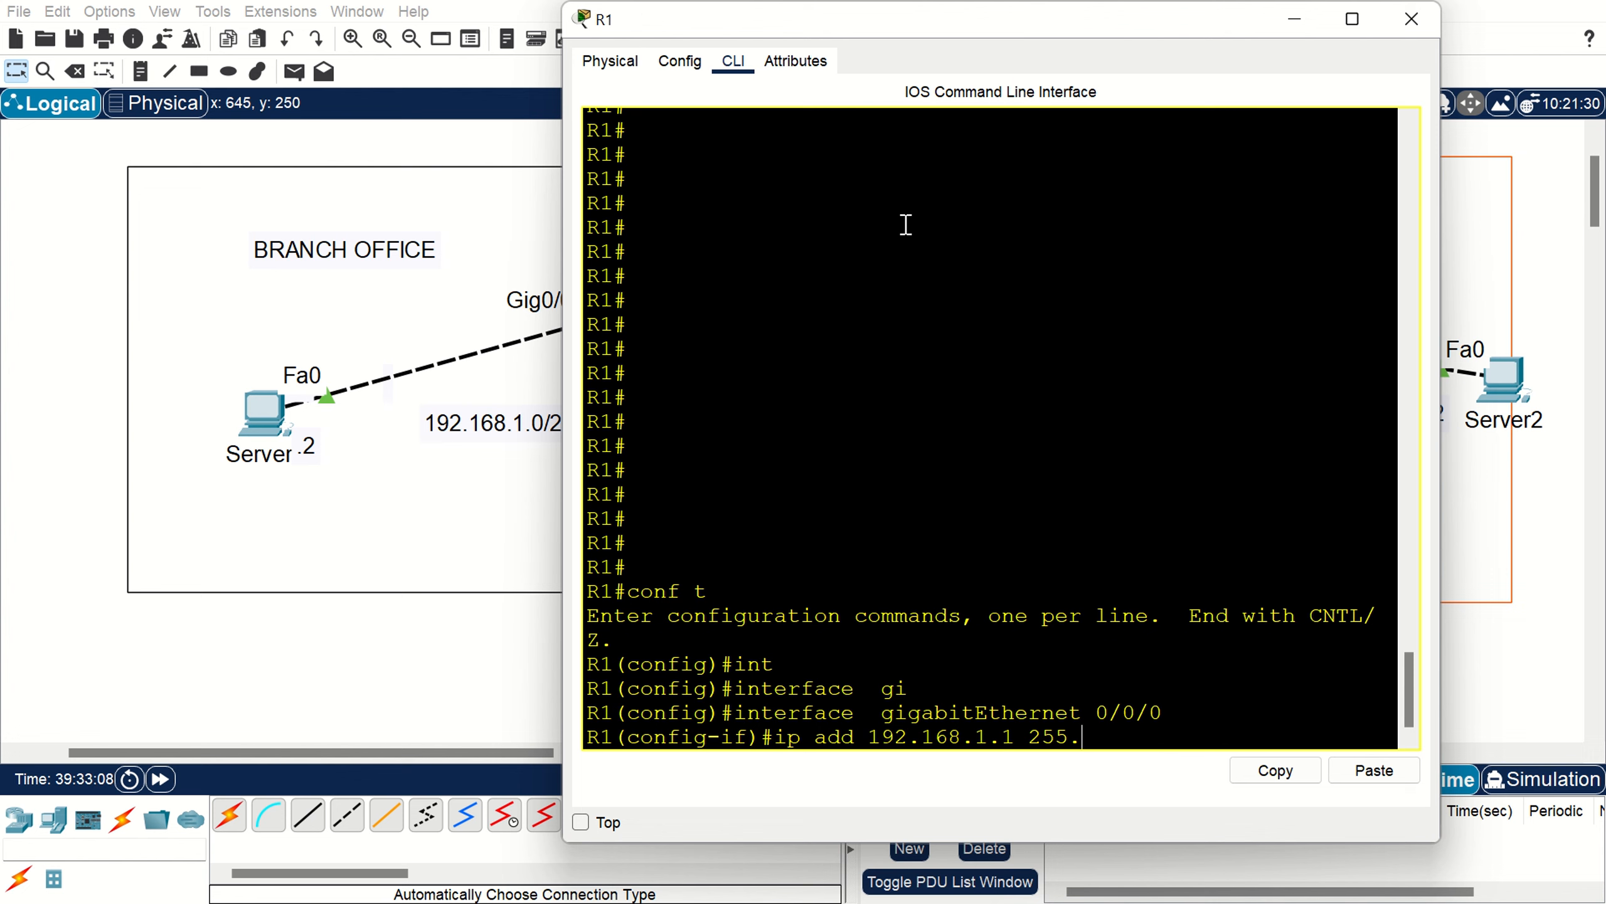
{"action": "type", "text": "255.255.0"}
{"action": "key", "text": "Return"}
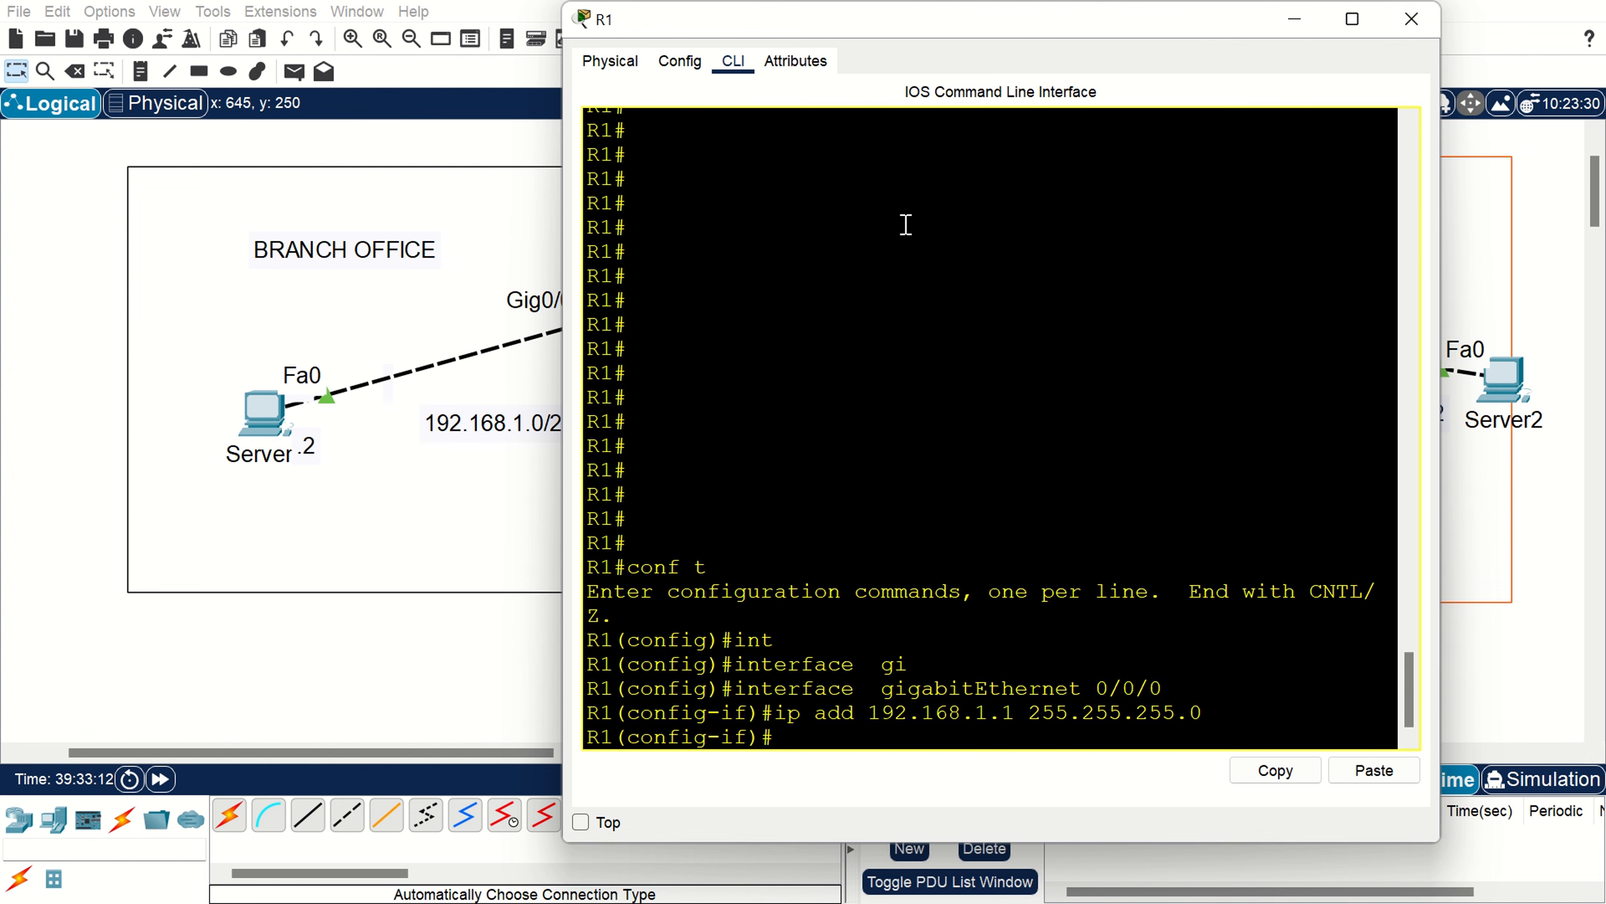
Assign 192.168.2.1 with mask 255.255.255.0 to R1's interface gigabitEthernet 0/0/1 and leave configuration mode.
{"action": "key", "text": "Up"}
{"action": "key", "text": "Up"}
{"action": "key", "text": "BackSpace"}
{"action": "type", "text": "1"}
{"action": "key", "text": "Return"}
{"action": "key", "text": "Up"}
{"action": "key", "text": "Up"}
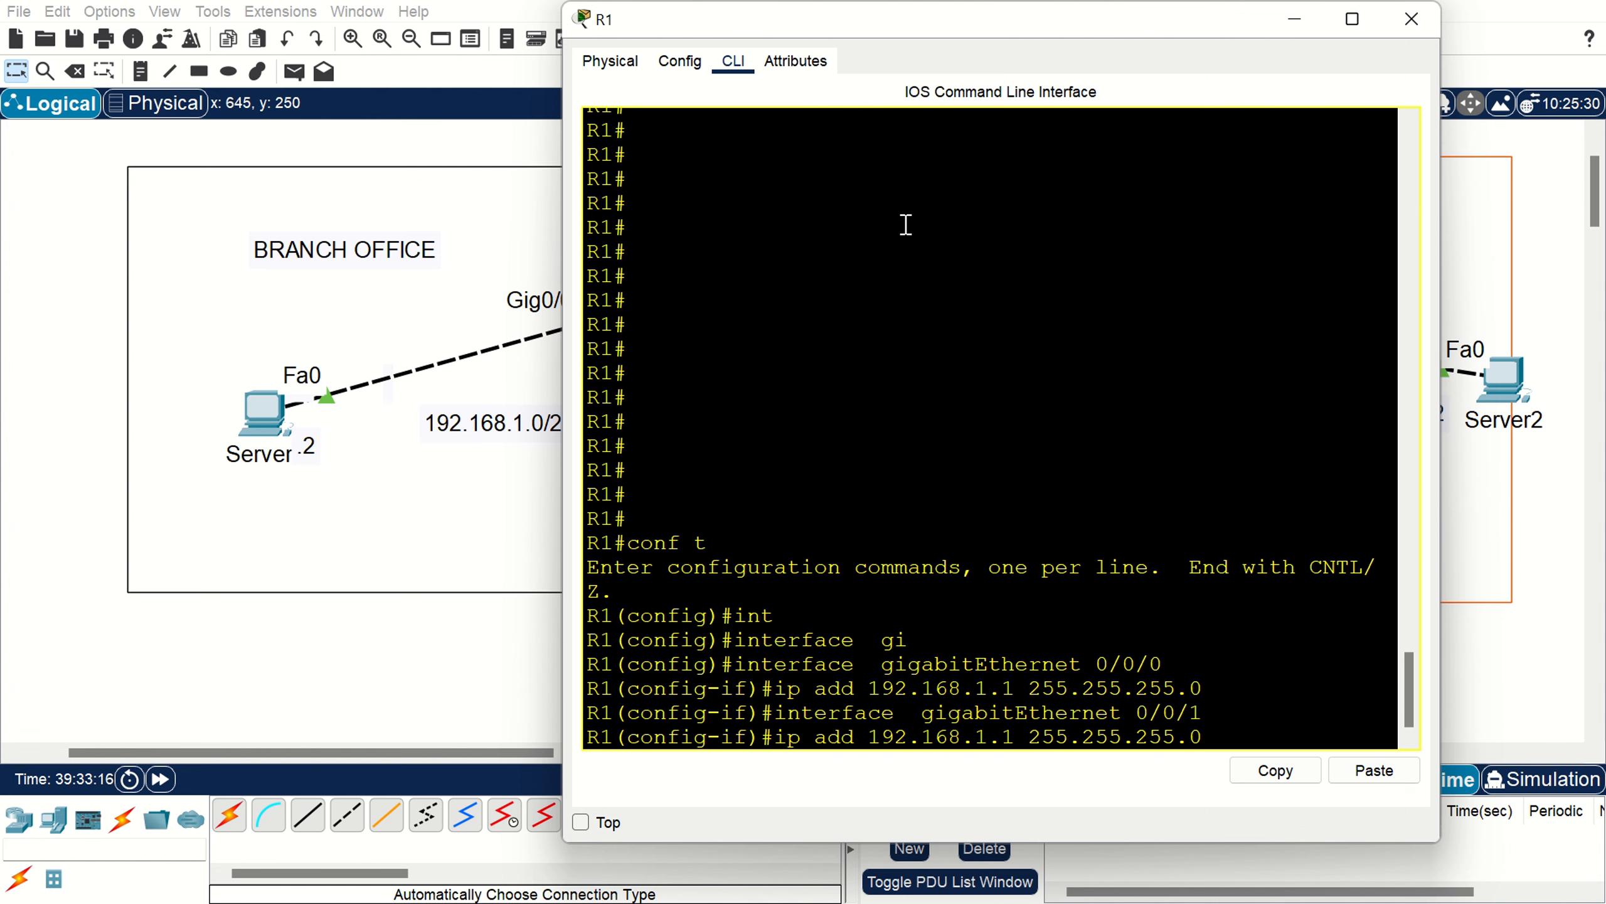
{"action": "key", "text": "Left"}
{"action": "key", "text": "Left"}
{"action": "key", "text": "Left"}
{"action": "key", "text": "Left"}
{"action": "key", "text": "Left"}
{"action": "key", "text": "Left"}
{"action": "key", "text": "Left"}
{"action": "key", "text": "Left"}
{"action": "key", "text": "Left"}
{"action": "key", "text": "Left"}
{"action": "key", "text": "Left"}
{"action": "key", "text": "Left"}
{"action": "key", "text": "Left"}
{"action": "key", "text": "Left"}
{"action": "key", "text": "Left"}
{"action": "key", "text": "Left"}
{"action": "key", "text": "Left"}
{"action": "key", "text": "Delete"}
{"action": "type", "text": "2"}
{"action": "key", "text": "Return"}
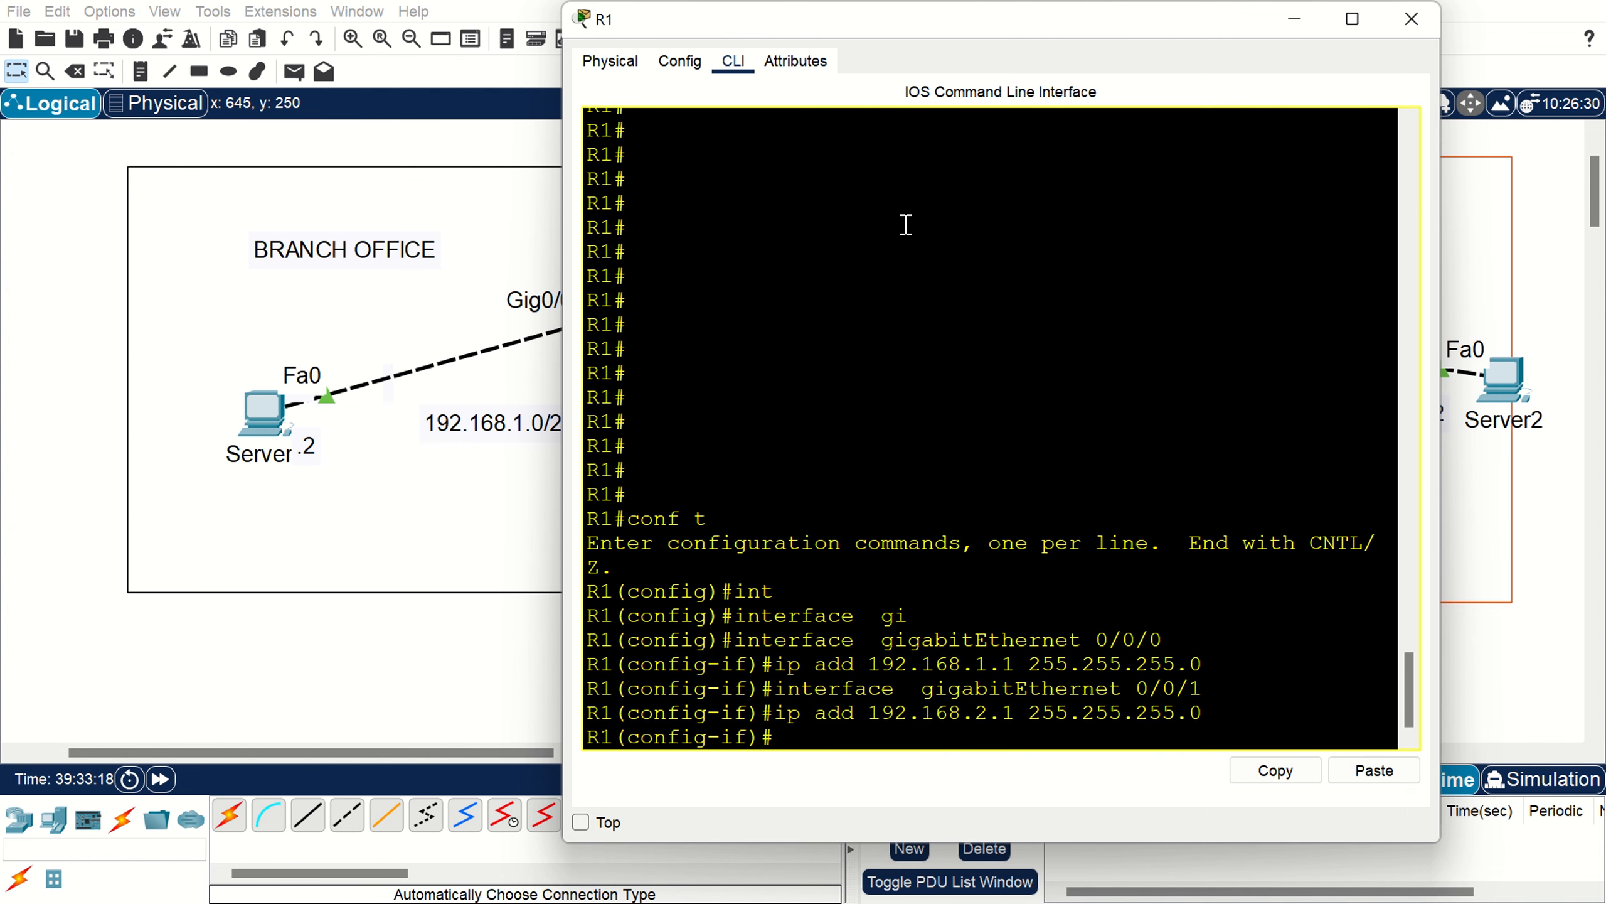
{"action": "key", "text": "ctrl+z"}
{"action": "key", "text": "Return"}
{"action": "key", "text": "Return"}
Display R1's interface summary with show ip interface brief.
{"action": "type", "text": "sho"}
{"action": "key", "text": "Tab"}
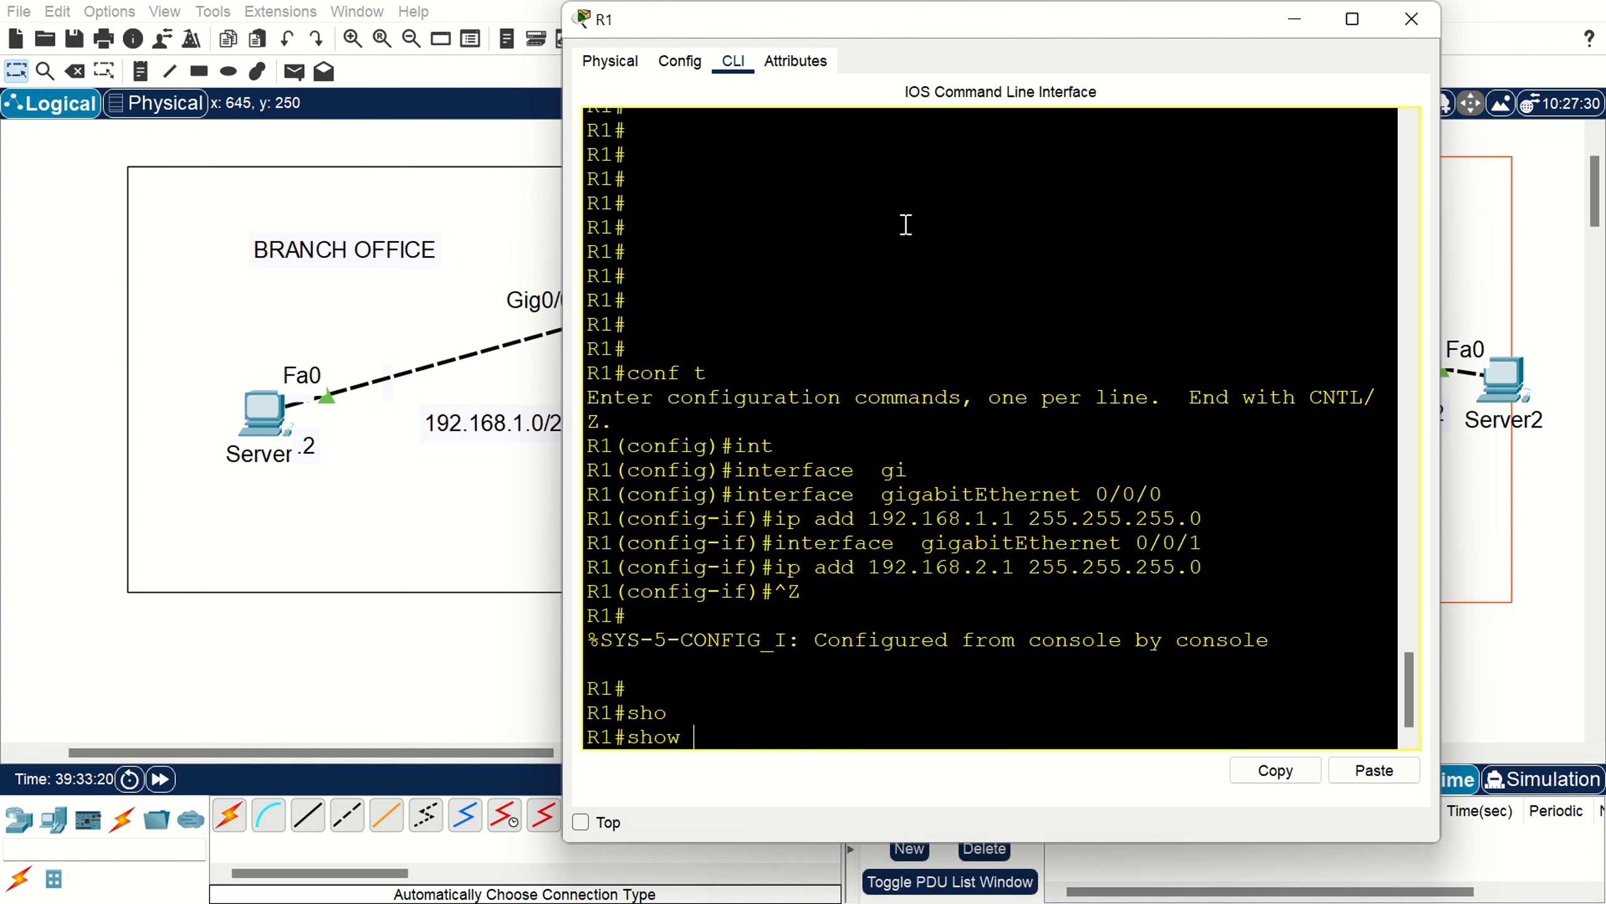
{"action": "type", "text": "ip int"}
{"action": "key", "text": "Tab"}
{"action": "type", "text": "b"}
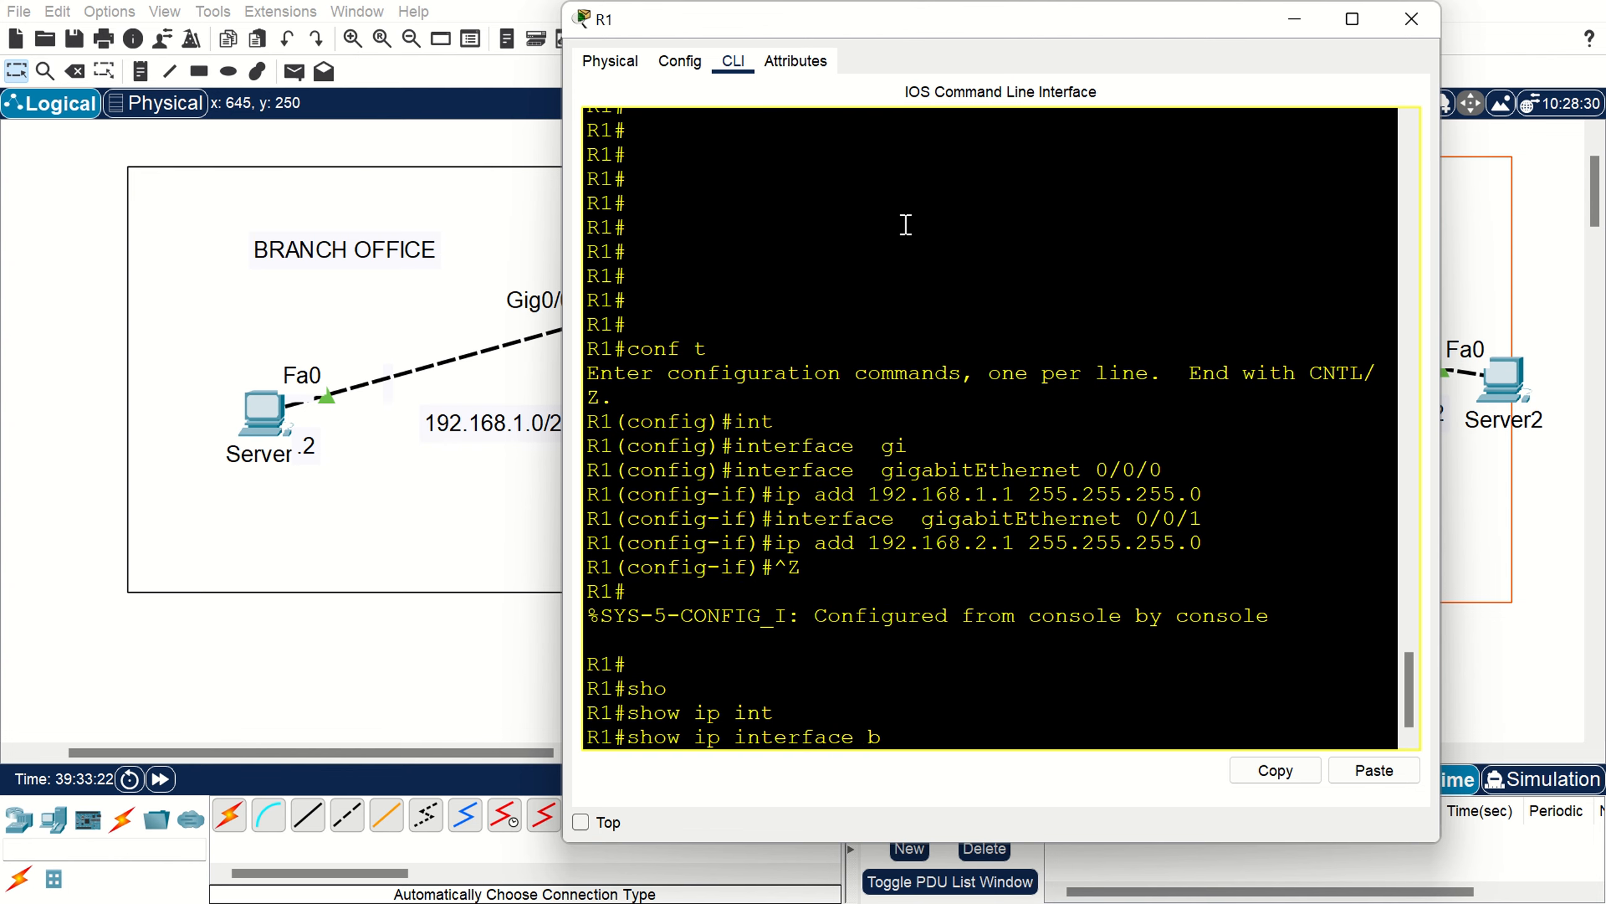
{"action": "type", "text": "r"}
{"action": "key", "text": "Tab"}
{"action": "key", "text": "Return"}
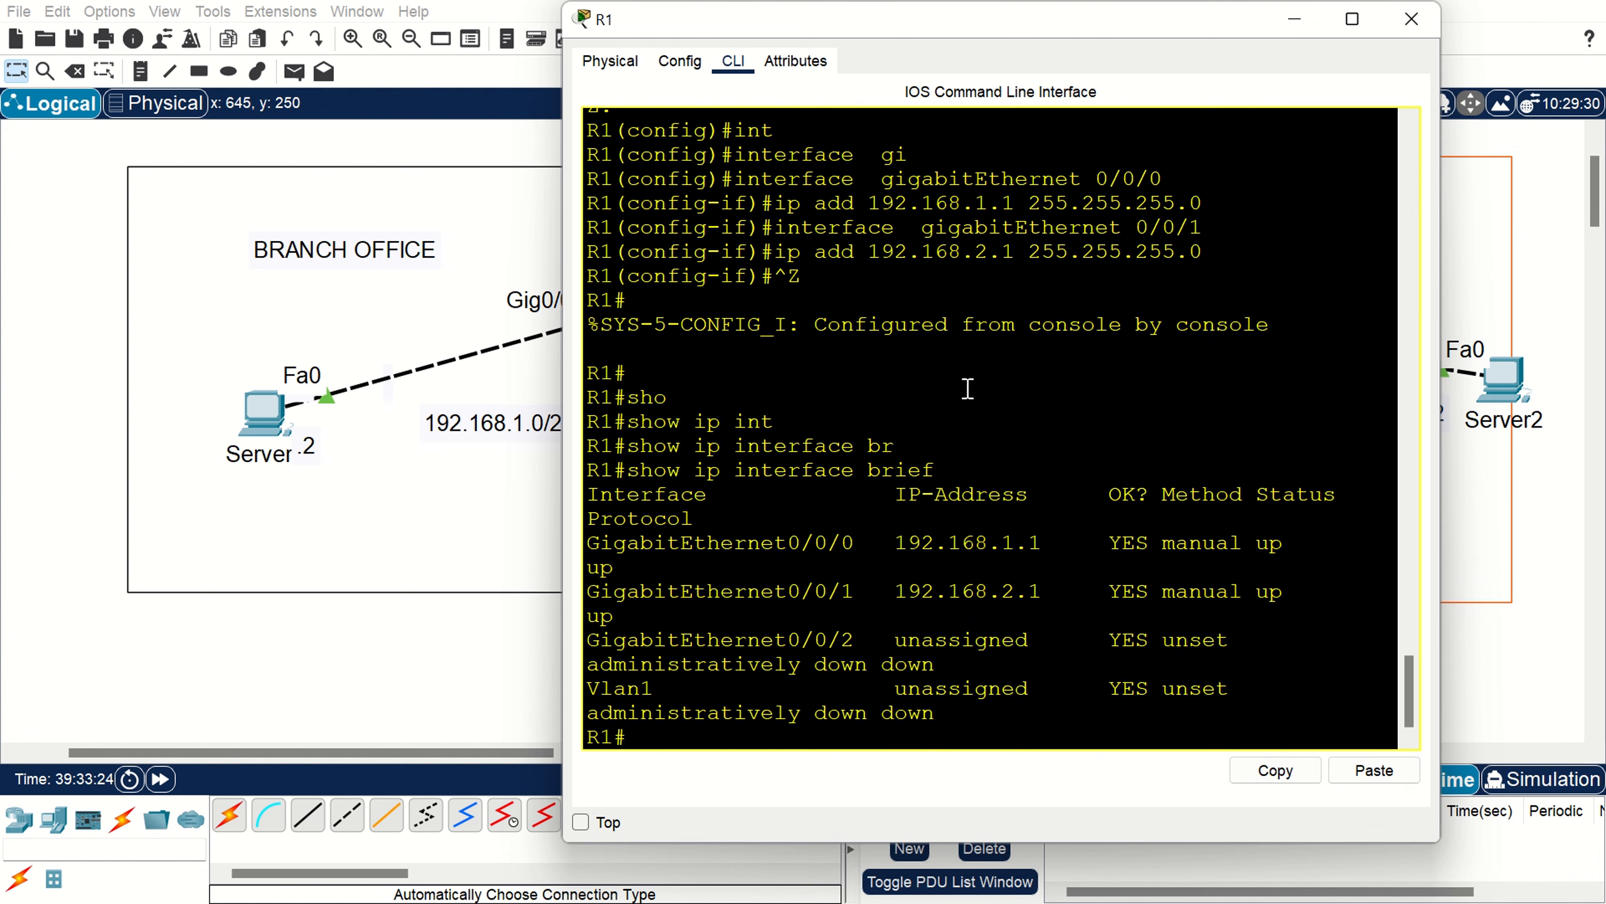
Examine the status and IP addresses of R1's GigabitEthernet0/0/0 and 0/0/1 in the summary, and close the router window.
{"action": "left_click_drag", "start_coordinate": [1298, 542], "coordinate": [1260, 541]}
{"action": "double_click", "coordinate": [608, 567]}
{"action": "left_click_drag", "start_coordinate": [1042, 537], "coordinate": [892, 542]}
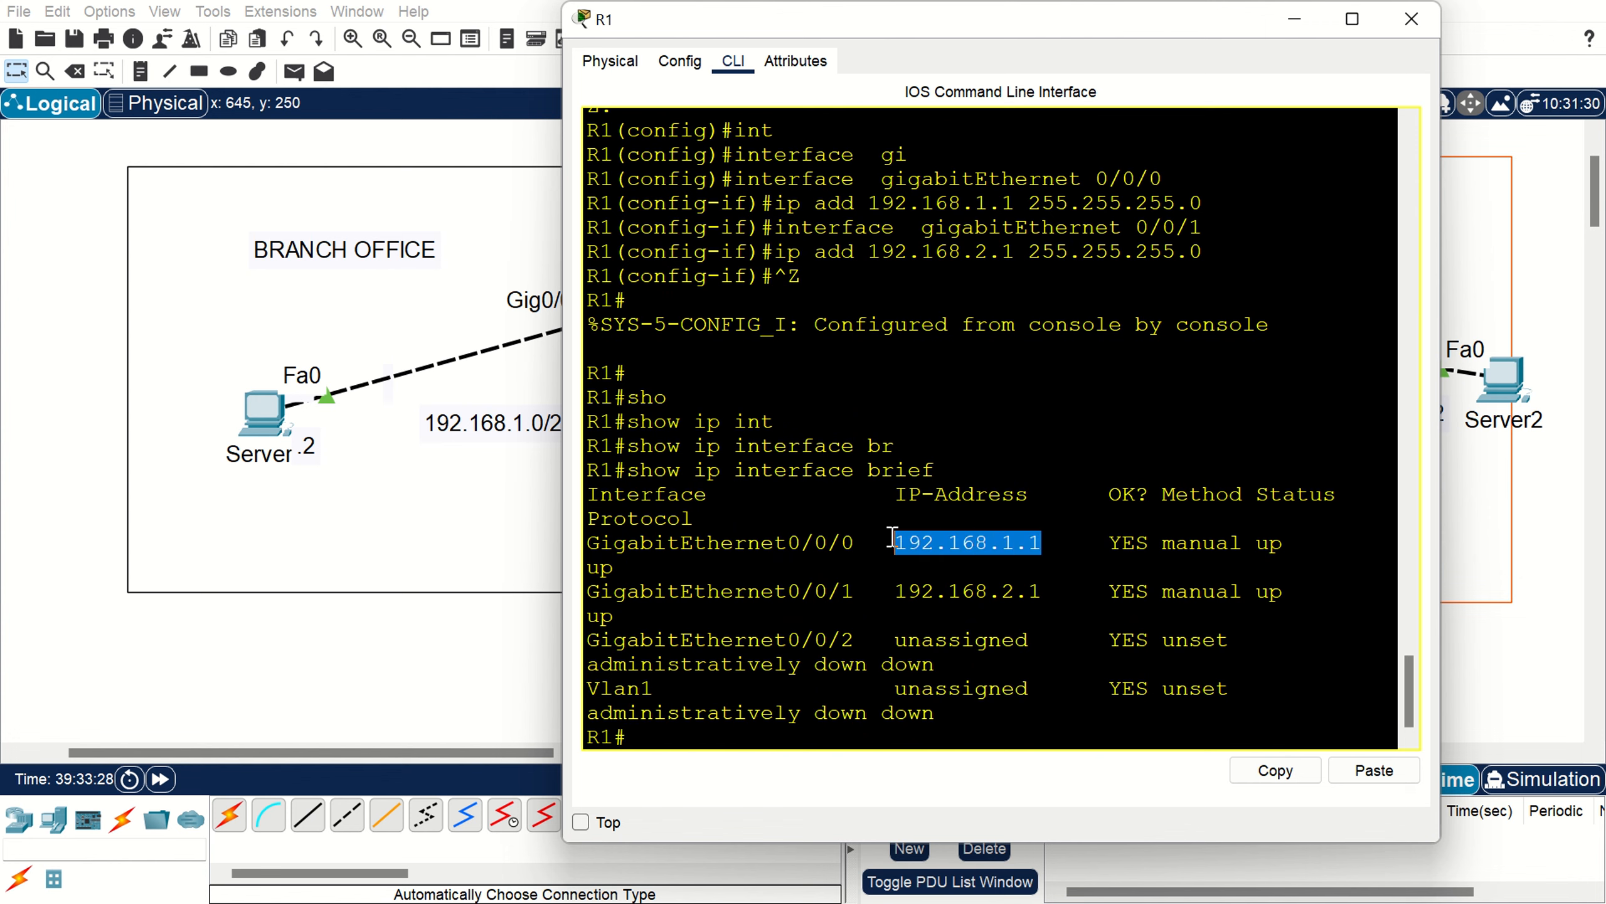
{"action": "left_click_drag", "start_coordinate": [1057, 592], "coordinate": [962, 591]}
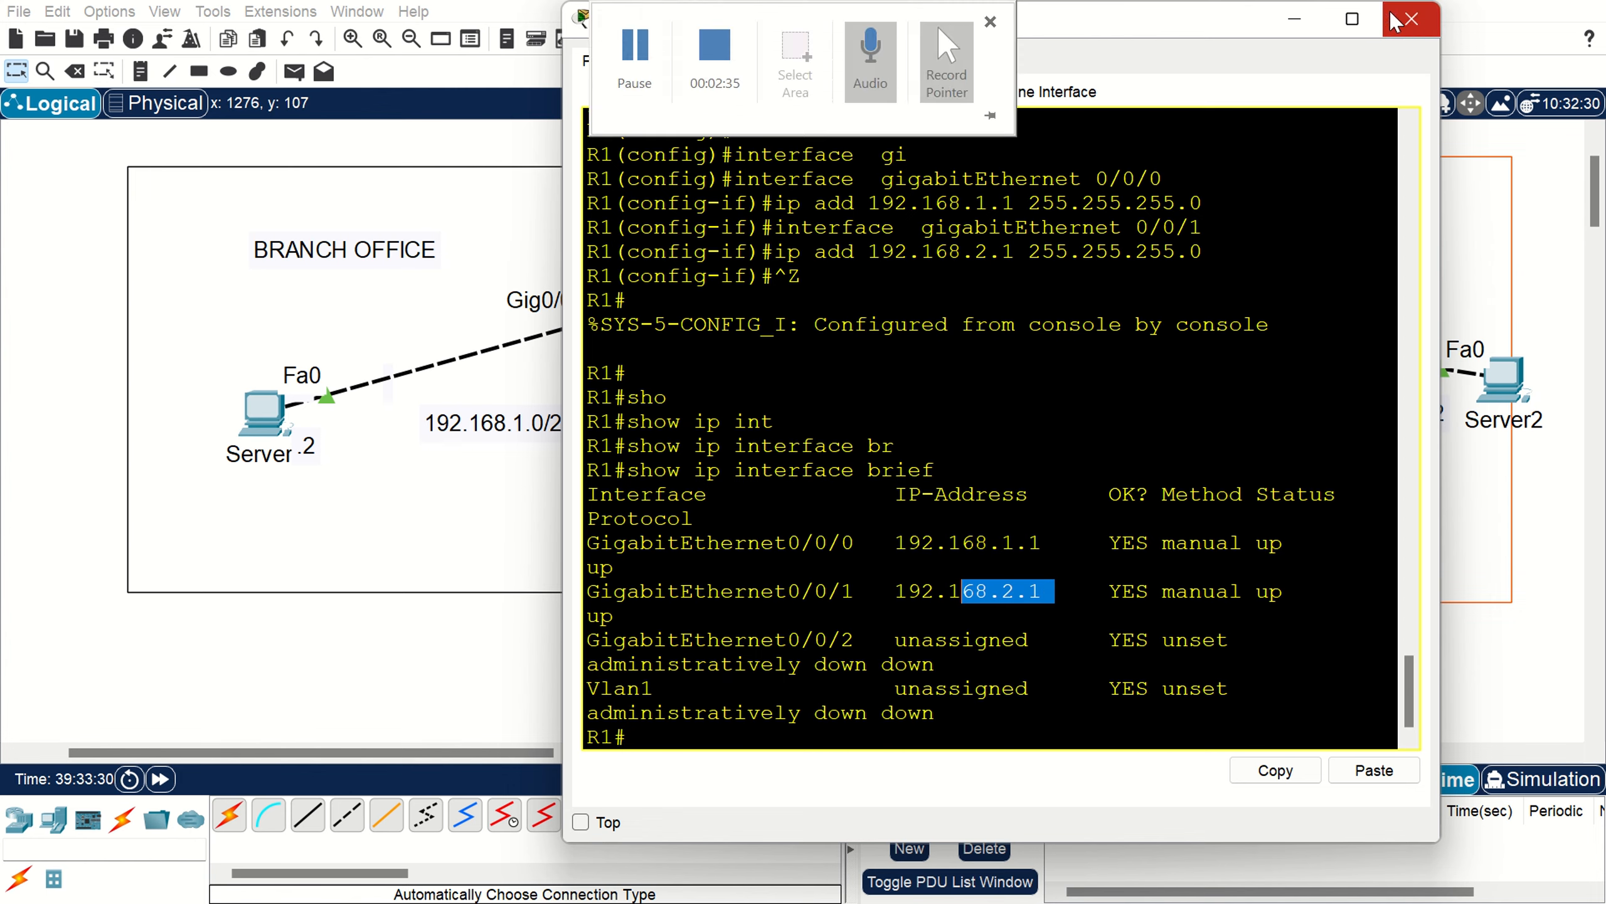
{"action": "left_click", "coordinate": [1424, 31]}
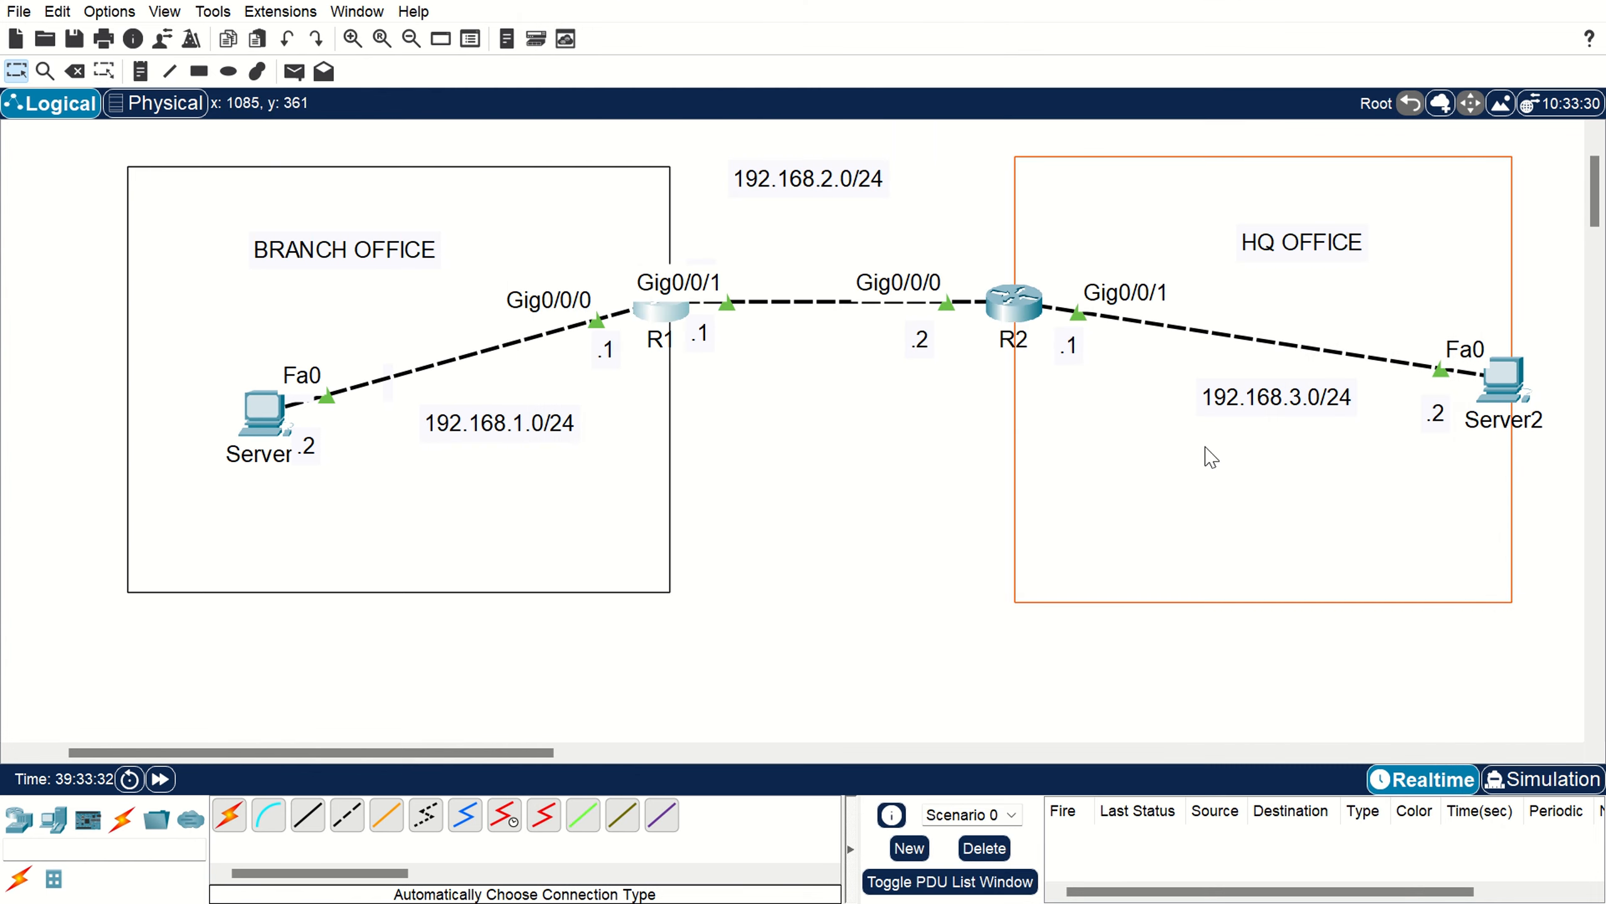
Open R2's command line and display its interface summary with show ip interface brief.
{"action": "left_click", "coordinate": [1014, 306]}
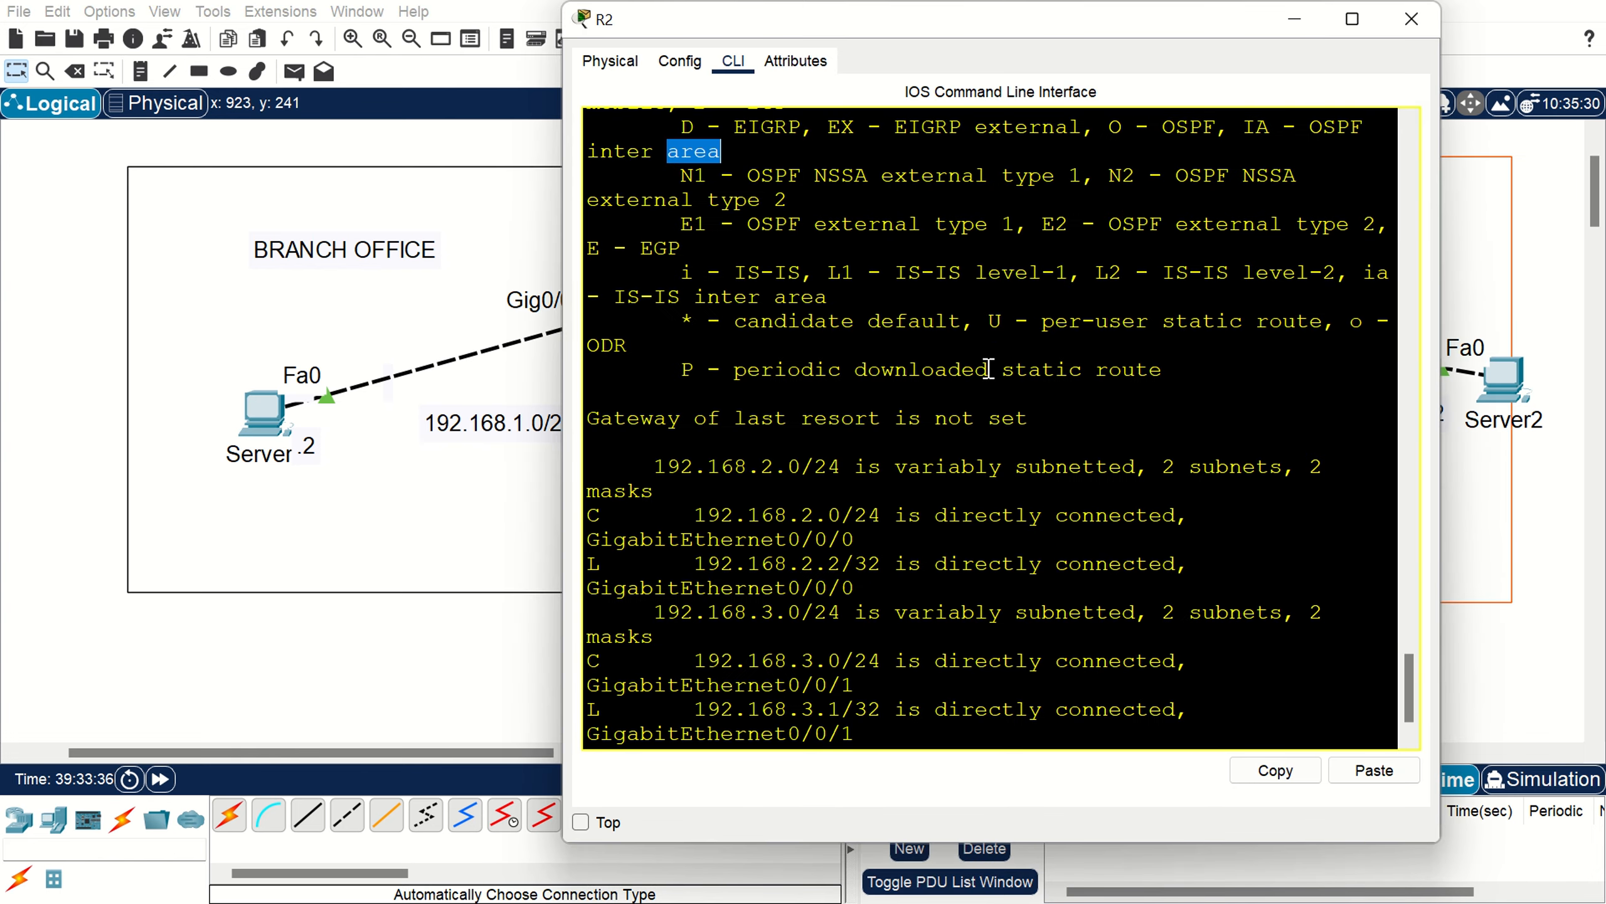
{"action": "key", "text": "Return"}
{"action": "key", "text": "Return"}
{"action": "key", "text": "Return"}
{"action": "key", "text": "Return"}
{"action": "key", "text": "Return"}
{"action": "key", "text": "Return"}
{"action": "key", "text": "Return"}
{"action": "key", "text": "Return"}
{"action": "key", "text": "Return"}
{"action": "key", "text": "Return"}
{"action": "key", "text": "Return"}
{"action": "key", "text": "Return"}
{"action": "key", "text": "Return"}
{"action": "key", "text": "Return"}
{"action": "key", "text": "Return"}
{"action": "key", "text": "Return"}
{"action": "key", "text": "Return"}
{"action": "key", "text": "Return"}
{"action": "key", "text": "Return"}
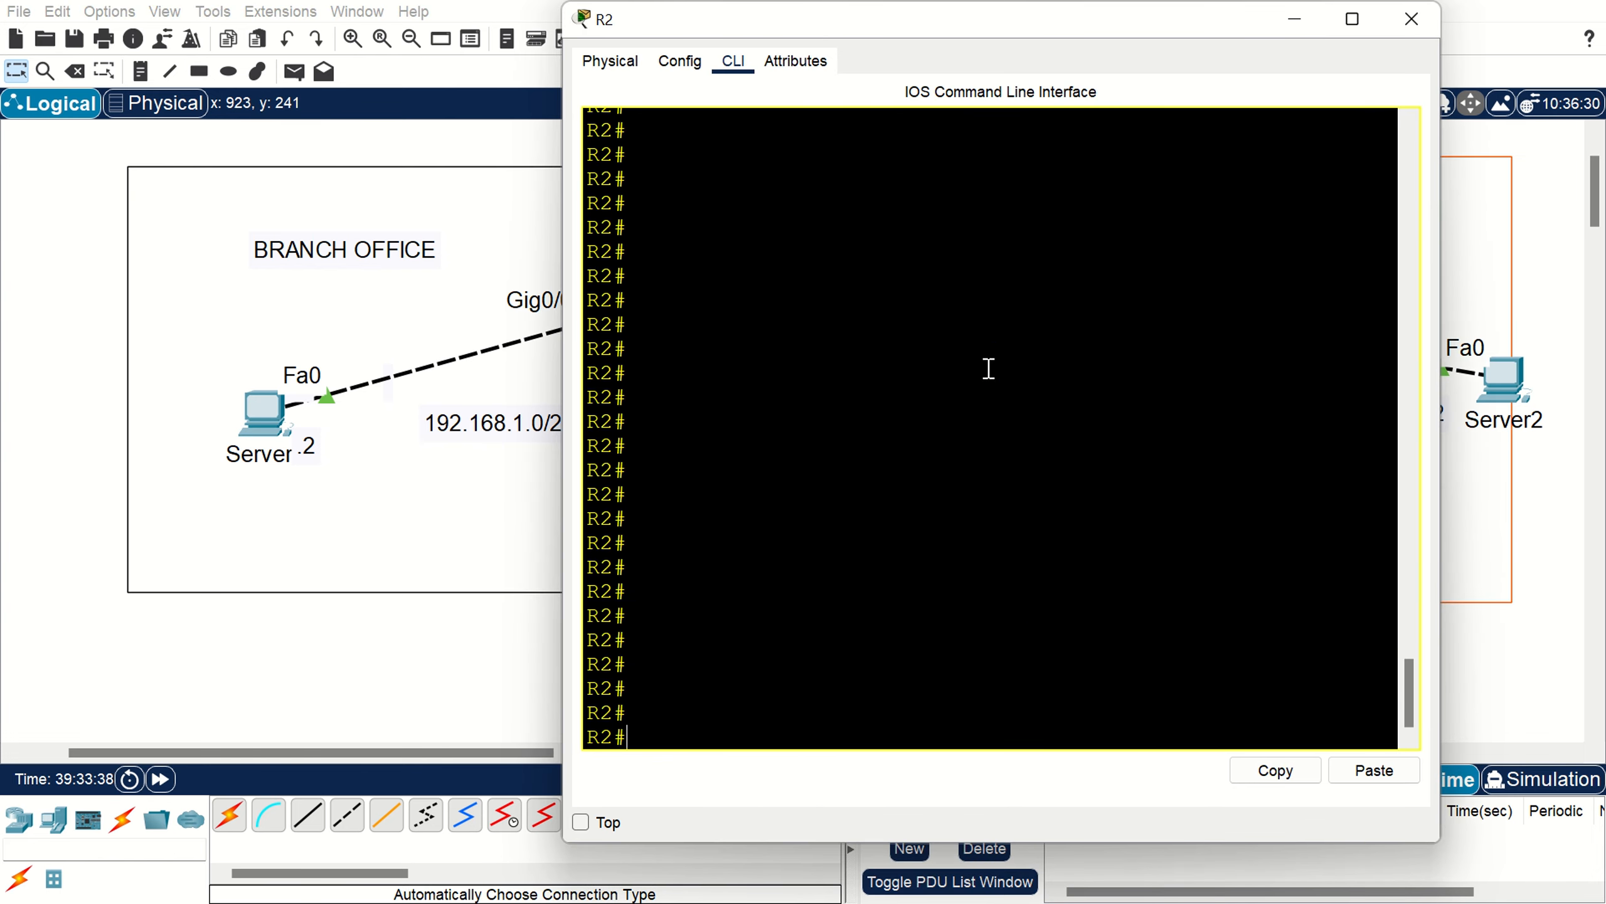
{"action": "type", "text": "sho"}
{"action": "key", "text": "Tab"}
{"action": "type", "text": "ip int"}
{"action": "key", "text": "Tab"}
{"action": "type", "text": "br"}
{"action": "key", "text": "Tab"}
{"action": "key", "text": "Return"}
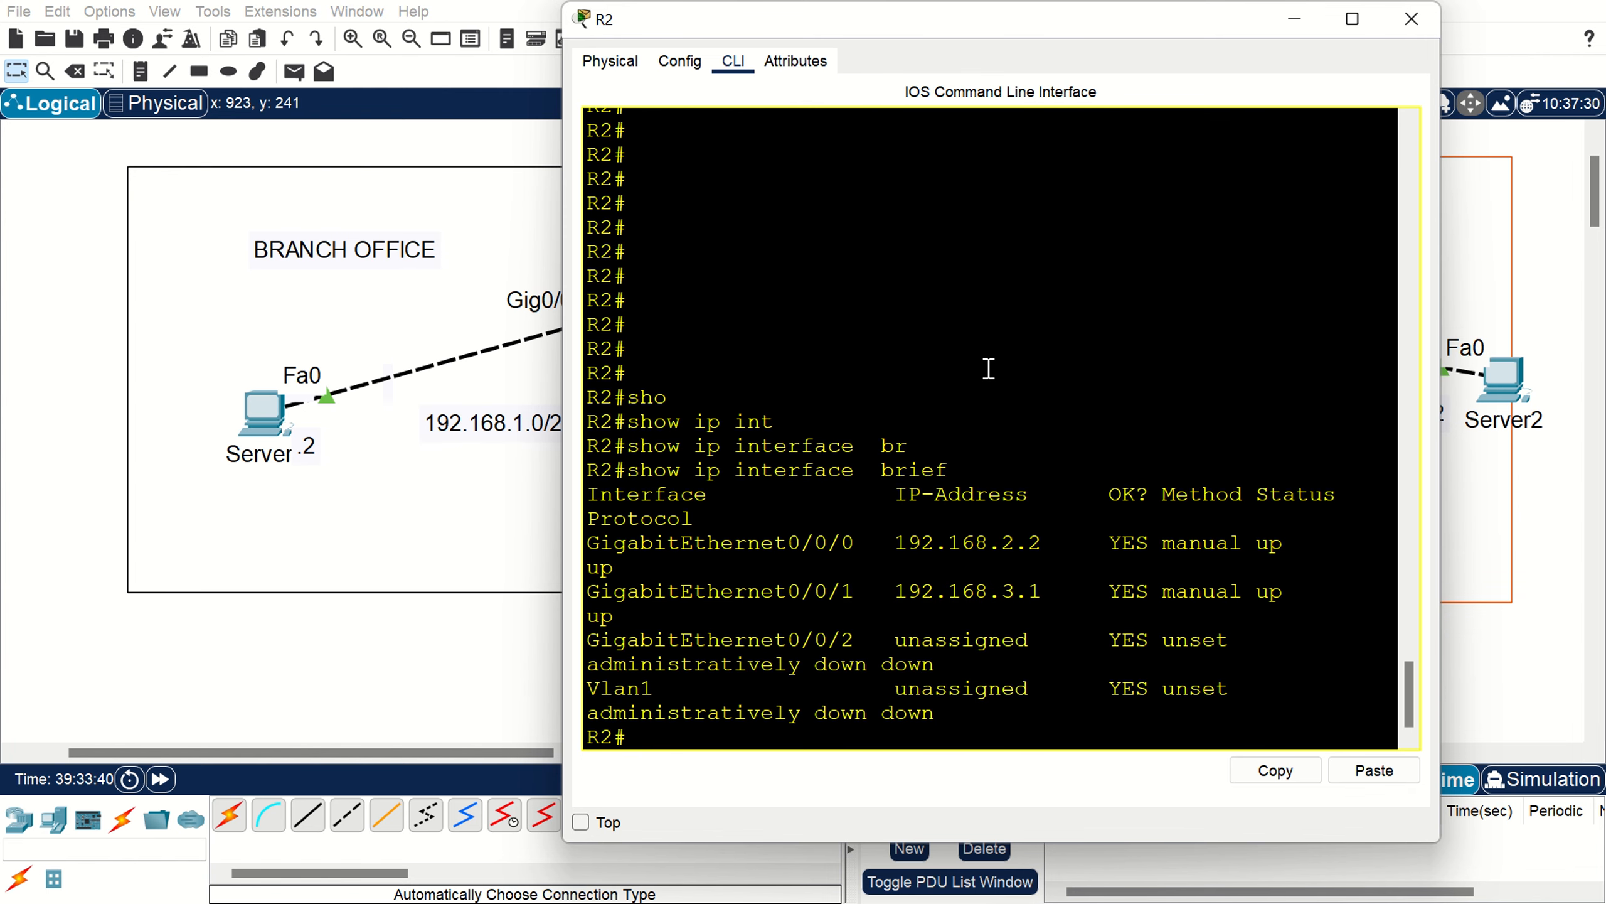
Examine the IP addresses of R2's GigabitEthernet0/0/0 and 0/0/1 in the summary, and close the router window.
{"action": "left_click_drag", "start_coordinate": [1040, 545], "coordinate": [894, 545]}
{"action": "left_click", "coordinate": [1040, 592]}
{"action": "left_click_drag", "start_coordinate": [1041, 592], "coordinate": [882, 592]}
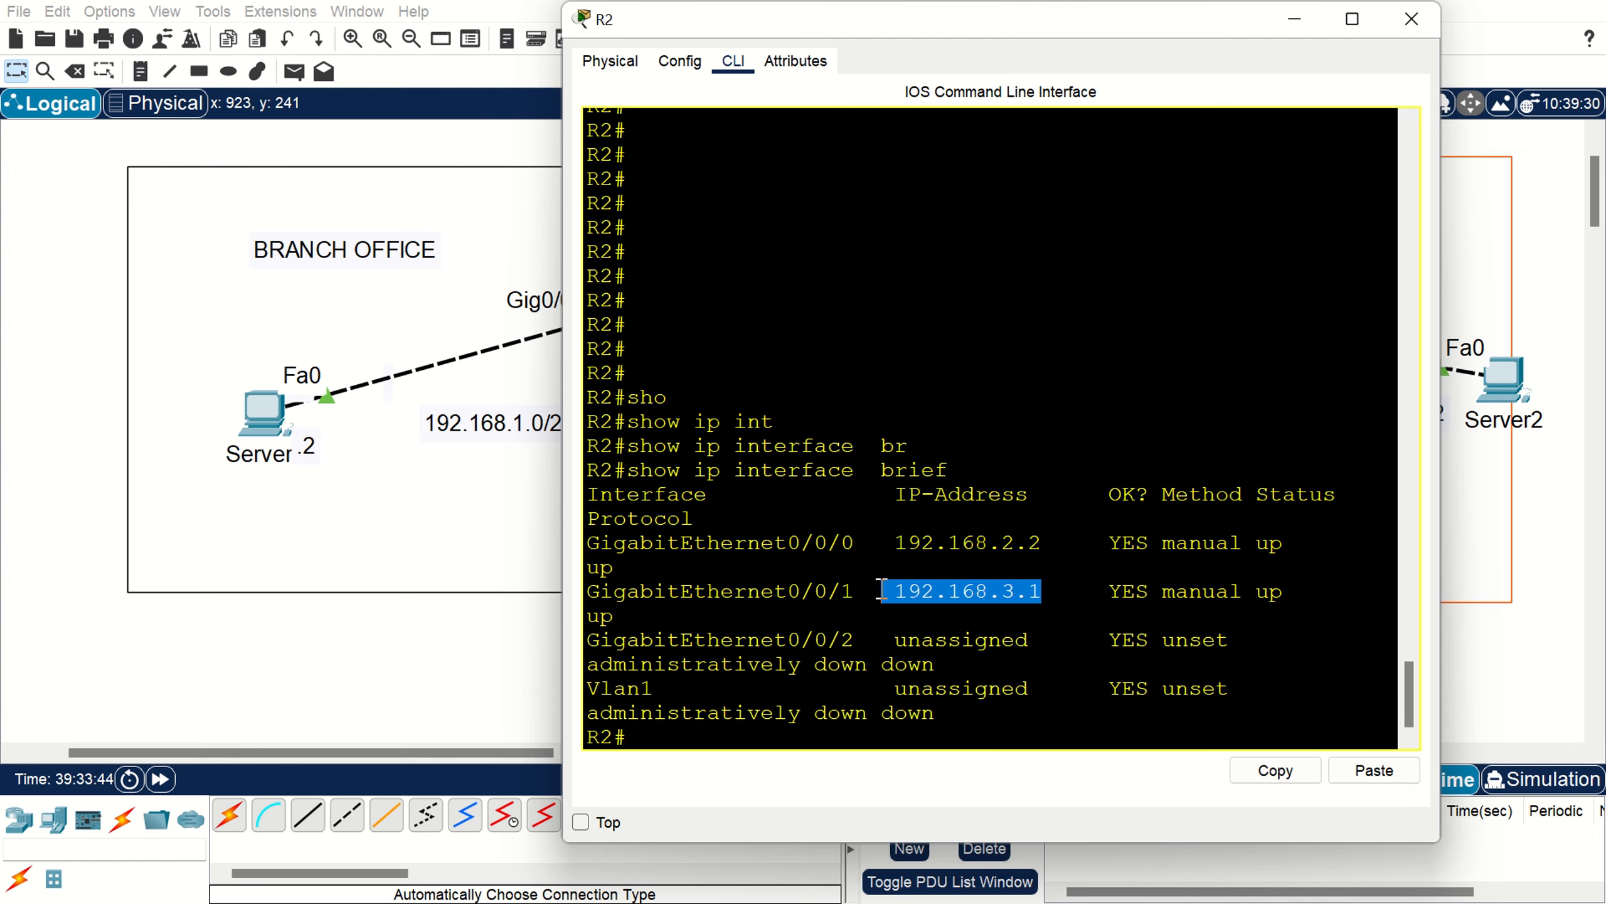
{"action": "left_click", "coordinate": [1403, 24]}
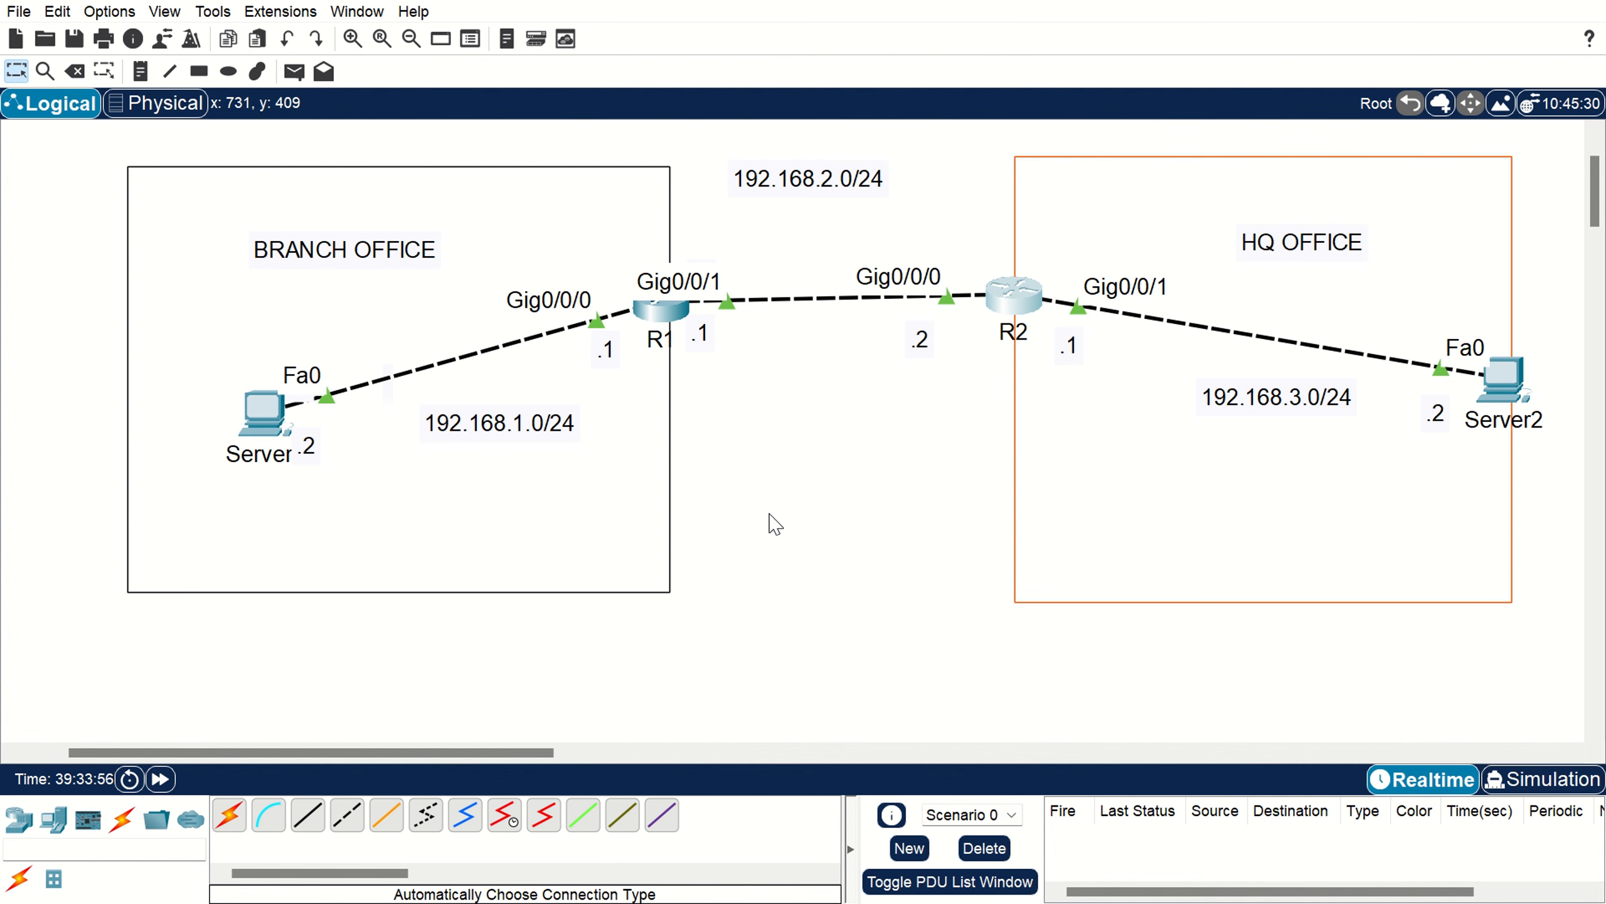
Test connectivity from Server1's command prompt to Server2 by running ping 192.168.3.2, and close the Server1 window.
{"action": "double_click", "coordinate": [264, 418]}
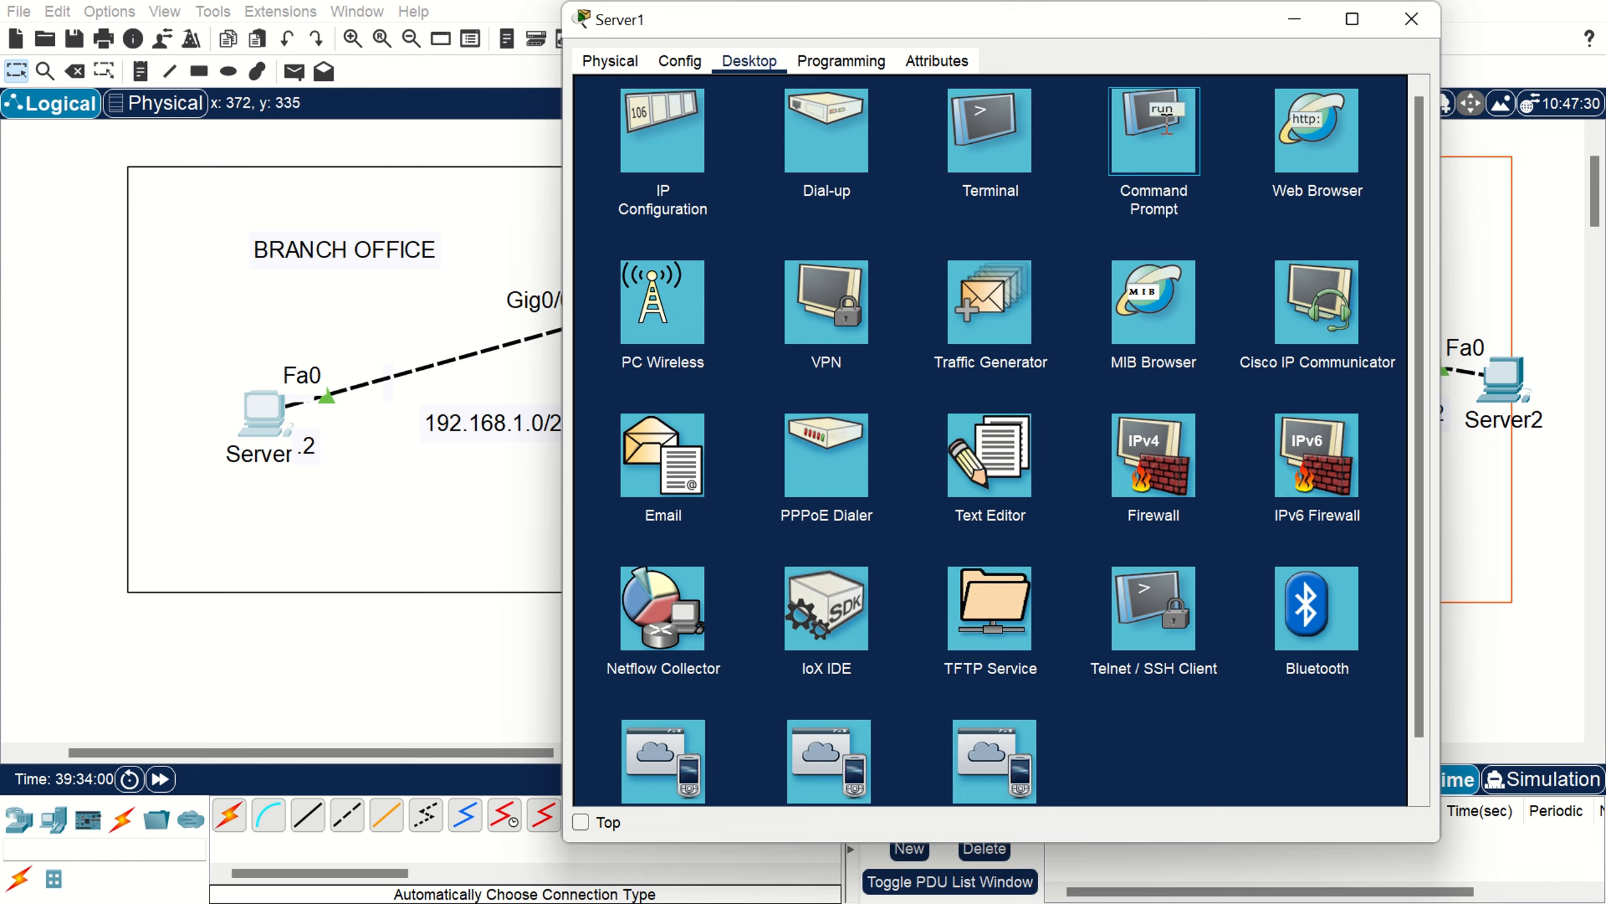
{"action": "left_click", "coordinate": [1135, 136]}
{"action": "key", "text": "Return"}
{"action": "key", "text": "Return"}
{"action": "key", "text": "Return"}
{"action": "key", "text": "Return"}
{"action": "key", "text": "Return"}
{"action": "key", "text": "Return"}
{"action": "key", "text": "Return"}
{"action": "key", "text": "Return"}
{"action": "key", "text": "Return"}
{"action": "key", "text": "Return"}
{"action": "key", "text": "Return"}
{"action": "key", "text": "Return"}
{"action": "key", "text": "Return"}
{"action": "key", "text": "Return"}
{"action": "key", "text": "Return"}
{"action": "key", "text": "Return"}
{"action": "key", "text": "Return"}
{"action": "key", "text": "Return"}
{"action": "key", "text": "Return"}
{"action": "key", "text": "Return"}
{"action": "key", "text": "Return"}
{"action": "key", "text": "Return"}
{"action": "key", "text": "Return"}
{"action": "key", "text": "Return"}
{"action": "key", "text": "Return"}
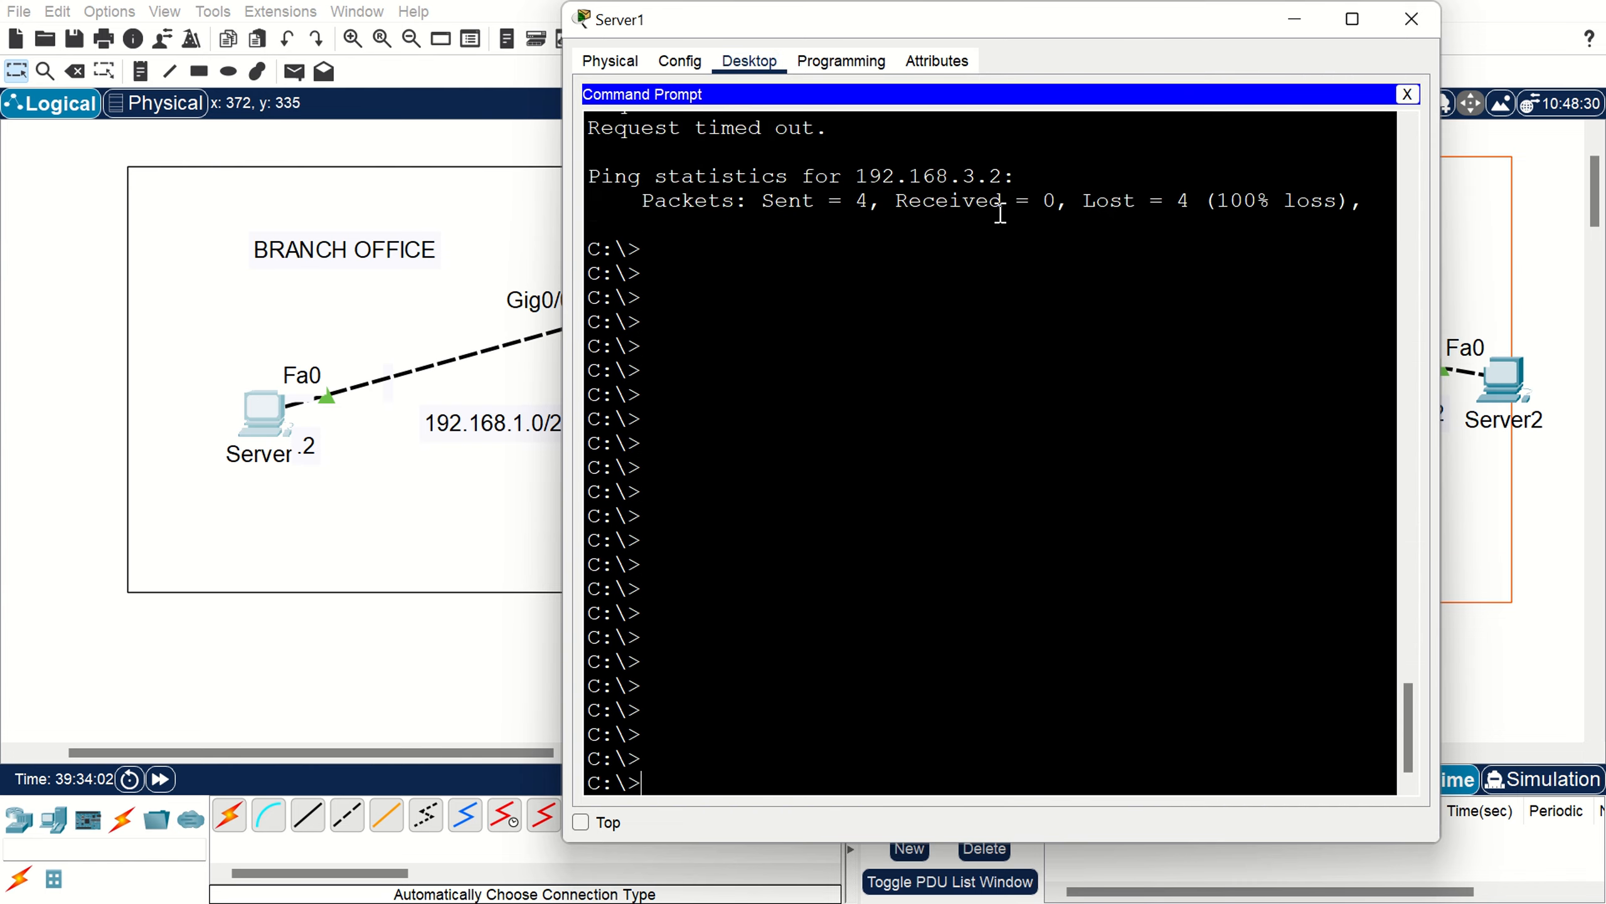
{"action": "key", "text": "Up"}
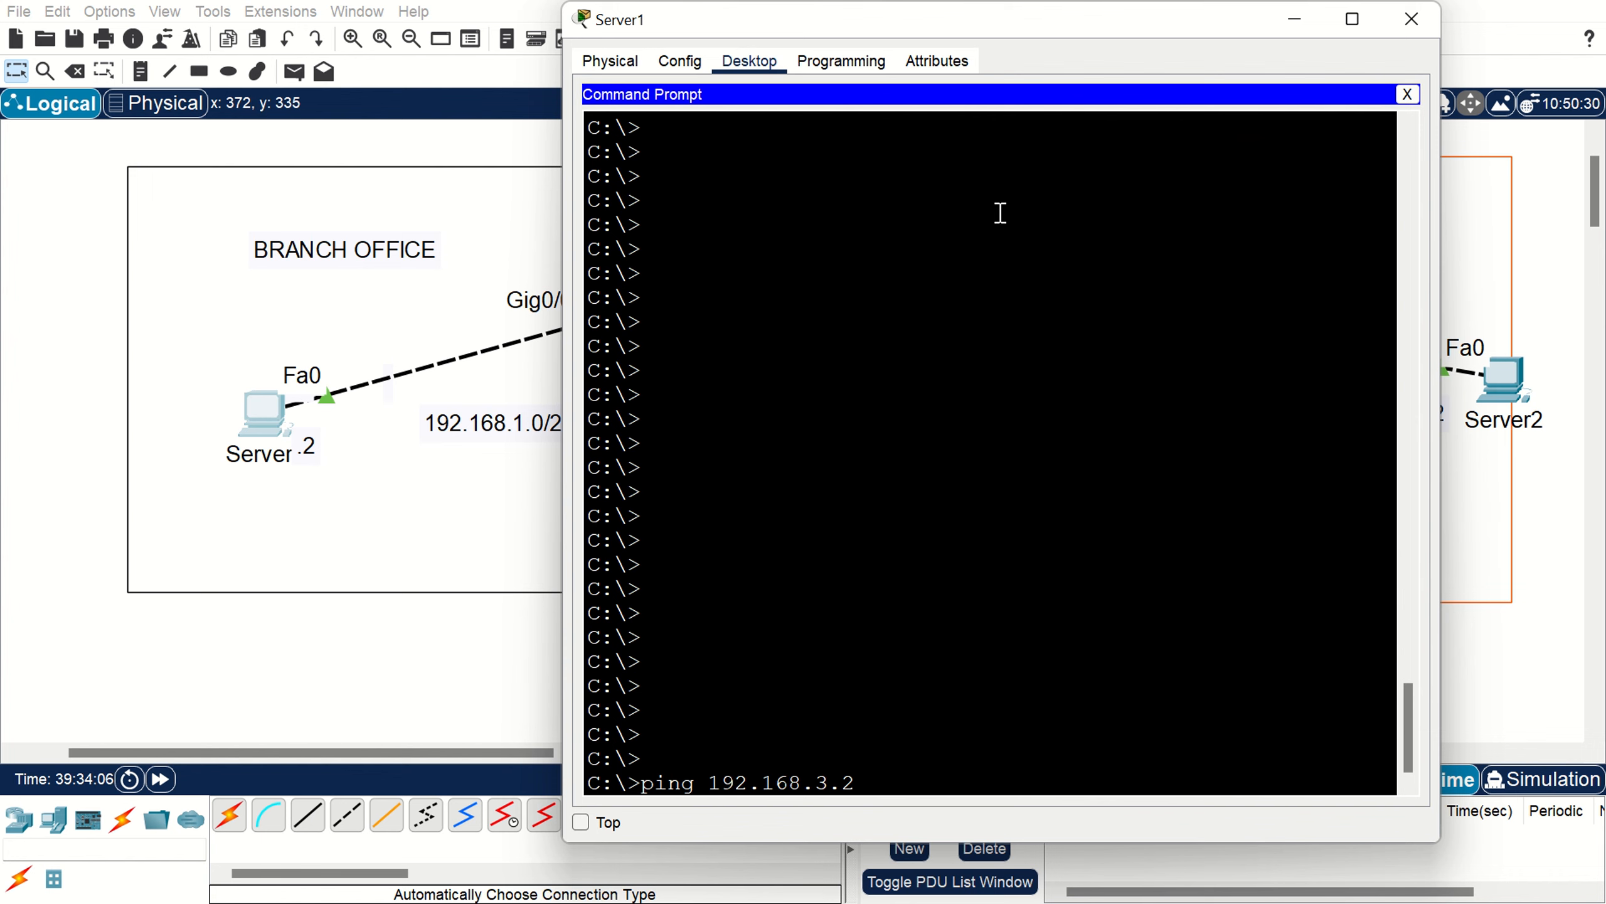
{"action": "key", "text": "Return"}
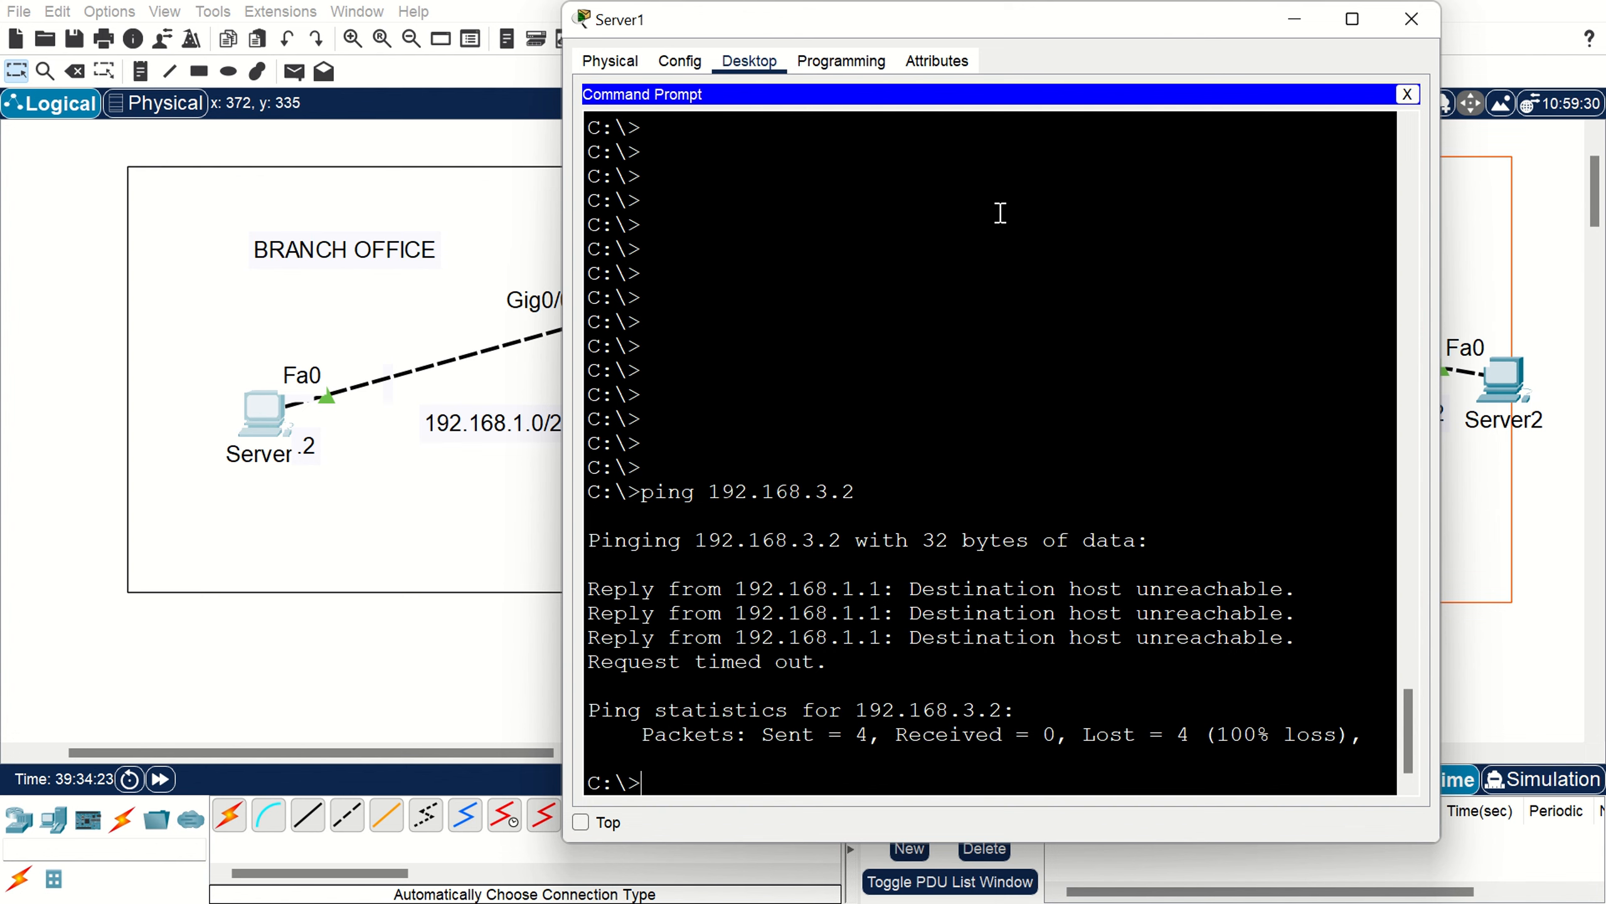
{"action": "left_click", "coordinate": [1412, 18]}
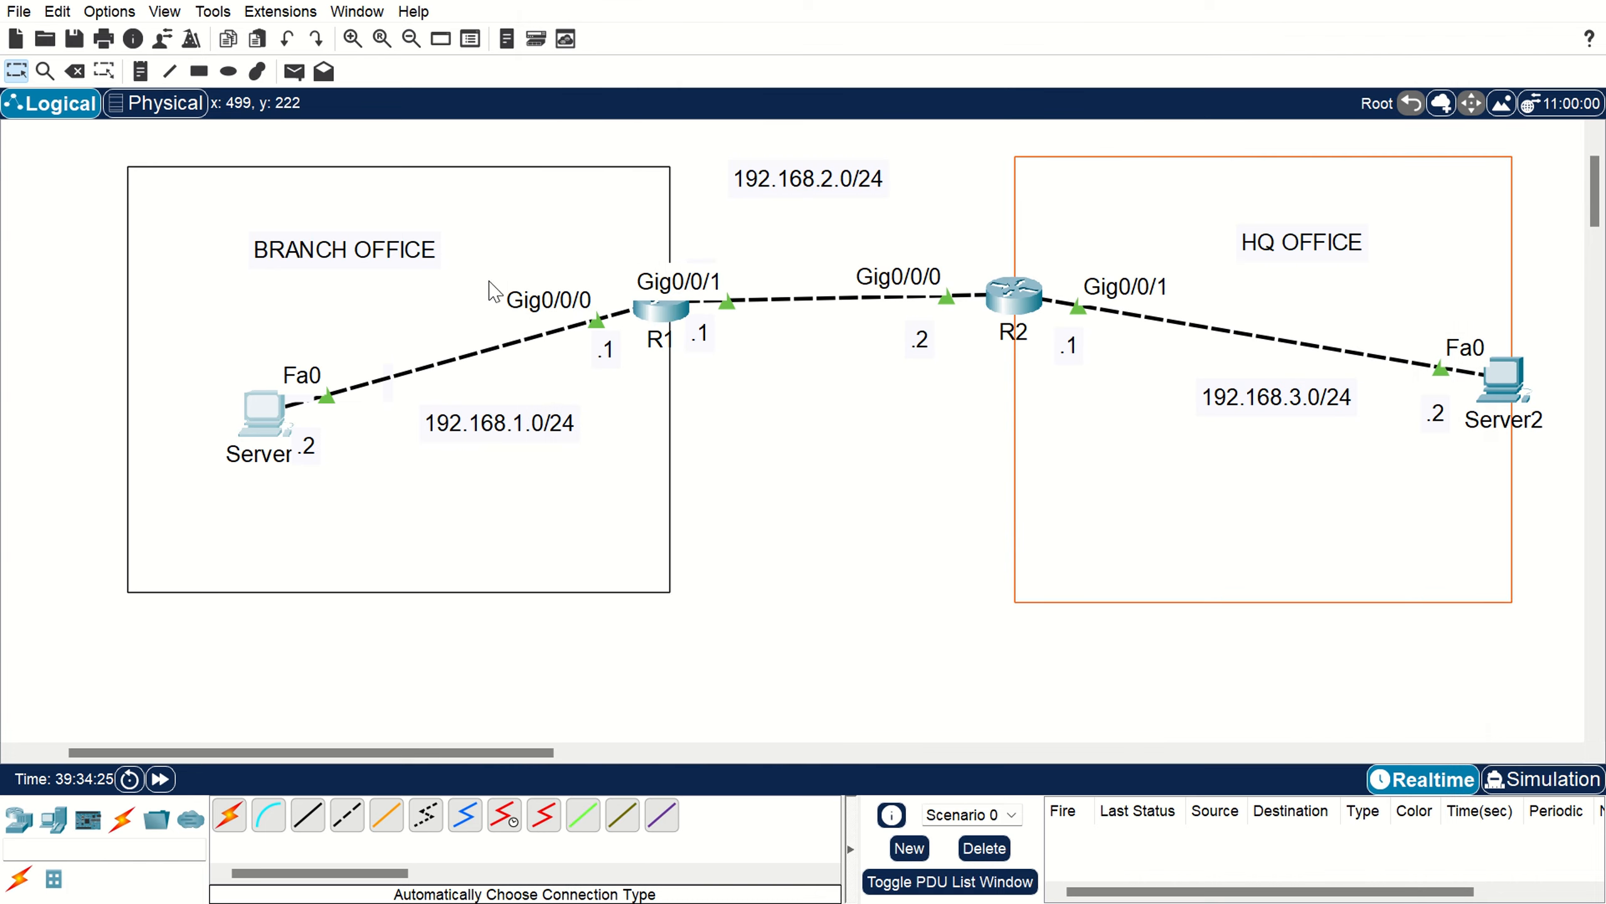
Open R1's command line and display its routing table with show ip route.
{"action": "left_click", "coordinate": [661, 311]}
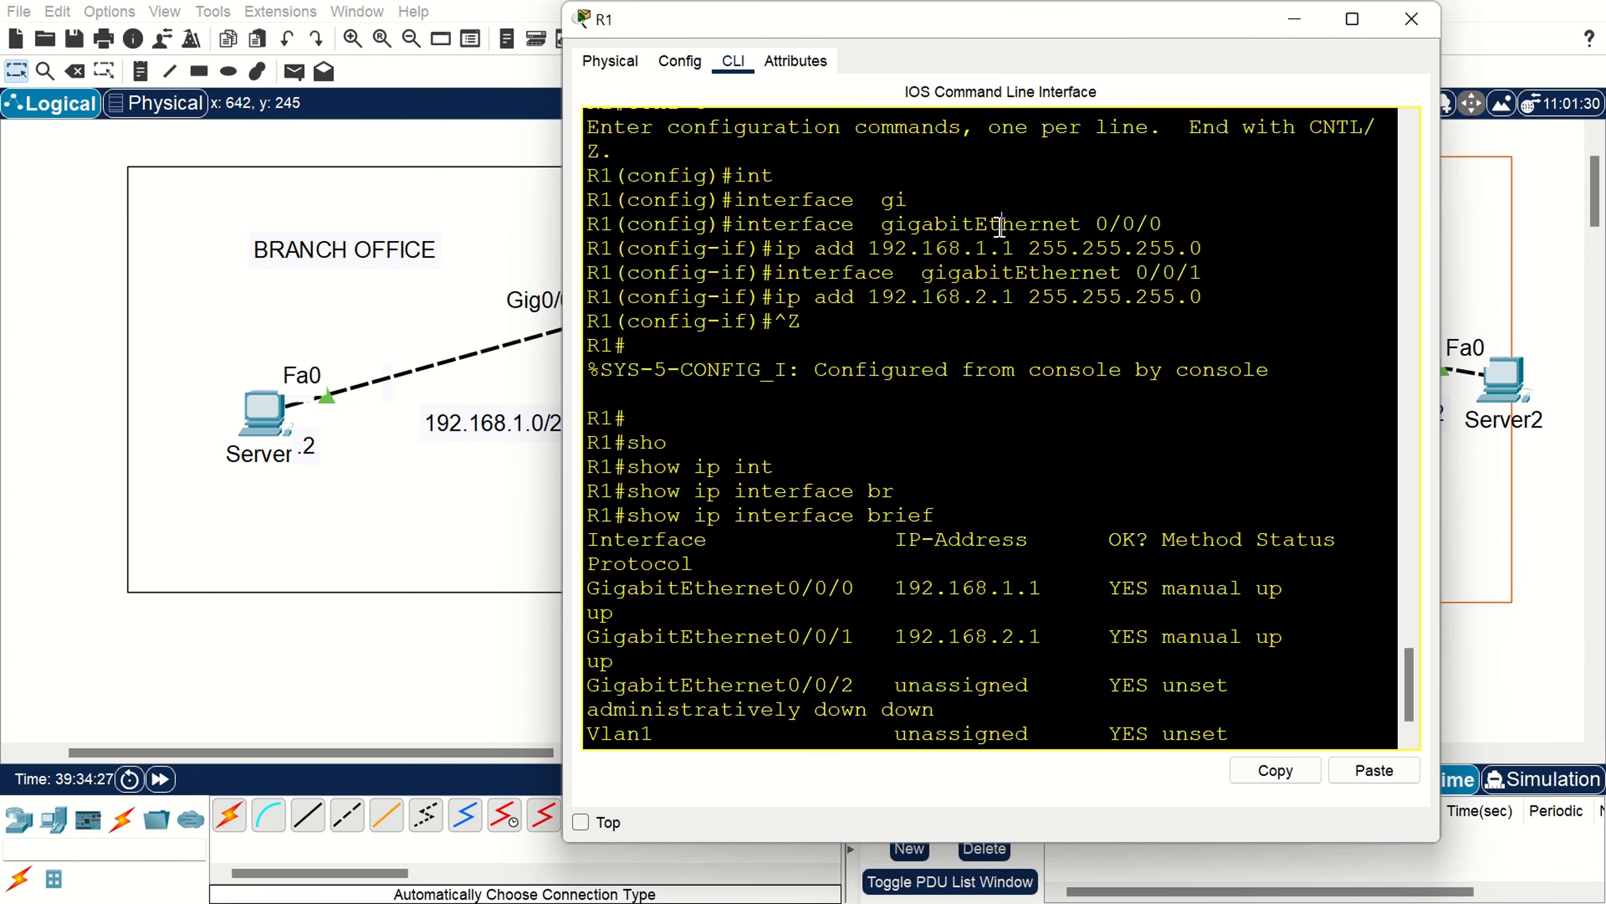
{"action": "key", "text": "Return"}
{"action": "key", "text": "Return"}
{"action": "key", "text": "Return"}
{"action": "key", "text": "Return"}
{"action": "key", "text": "Return"}
{"action": "key", "text": "Return"}
{"action": "key", "text": "Return"}
{"action": "key", "text": "Return"}
{"action": "key", "text": "Return"}
{"action": "key", "text": "Return"}
{"action": "key", "text": "Return"}
{"action": "key", "text": "Return"}
{"action": "key", "text": "Return"}
{"action": "key", "text": "Return"}
{"action": "key", "text": "Return"}
{"action": "key", "text": "Return"}
{"action": "key", "text": "Return"}
{"action": "key", "text": "Return"}
{"action": "key", "text": "Return"}
{"action": "key", "text": "Return"}
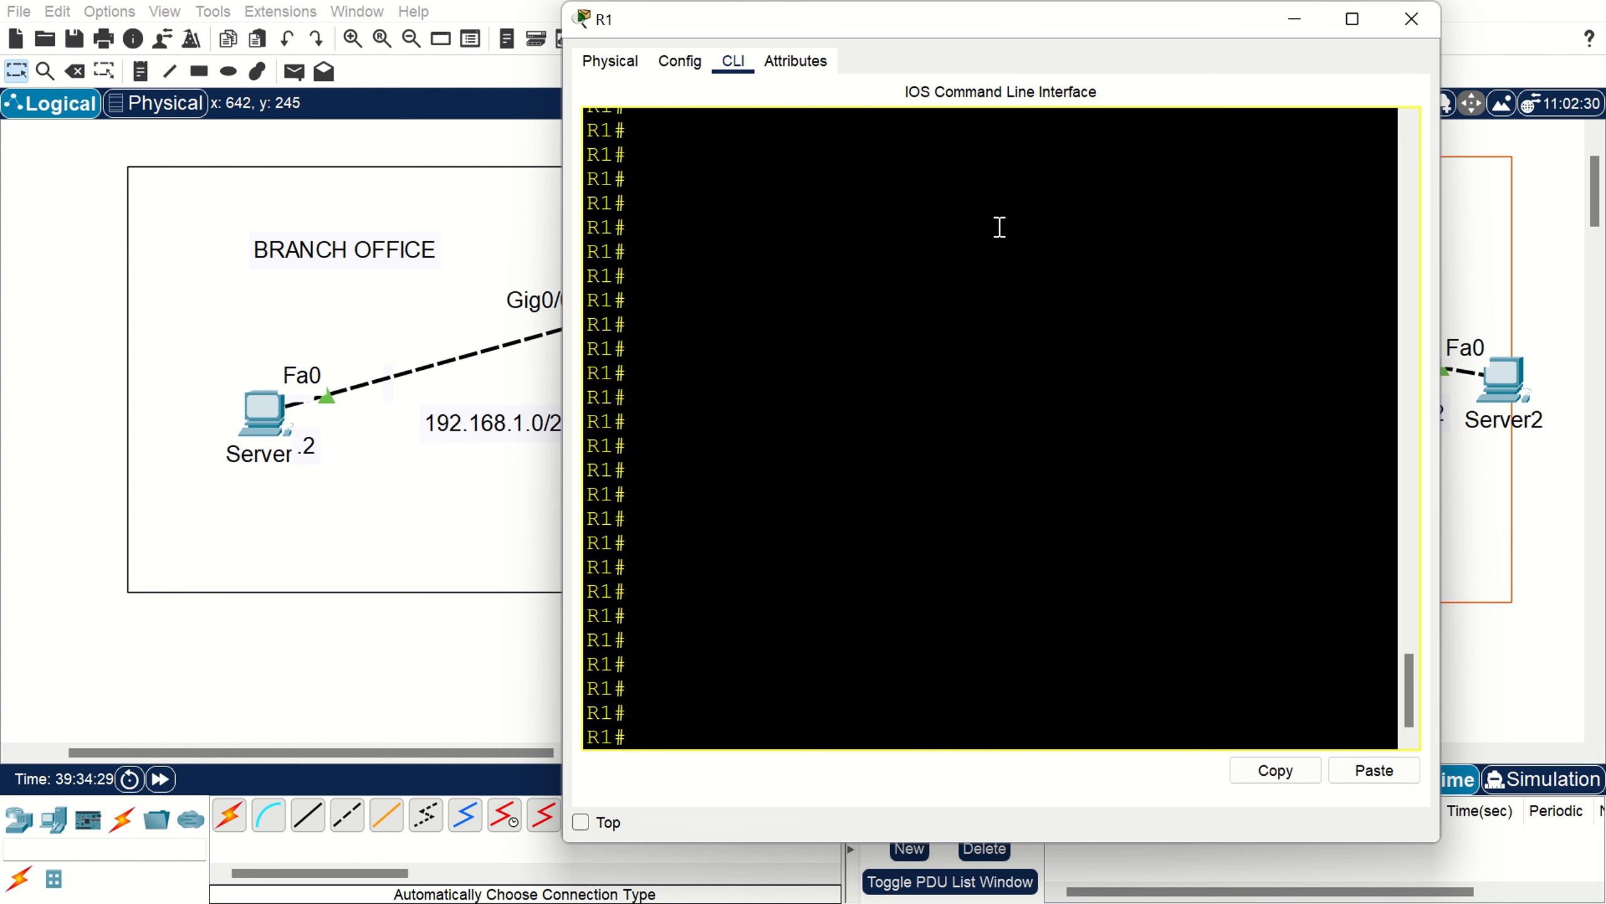
{"action": "type", "text": "hso"}
{"action": "key", "text": "Tab"}
{"action": "key", "text": "BackSpace"}
{"action": "key", "text": "BackSpace"}
{"action": "key", "text": "BackSpace"}
{"action": "type", "text": "sho"}
{"action": "key", "text": "Tab"}
{"action": "type", "text": "ip rou"}
{"action": "key", "text": "Tab"}
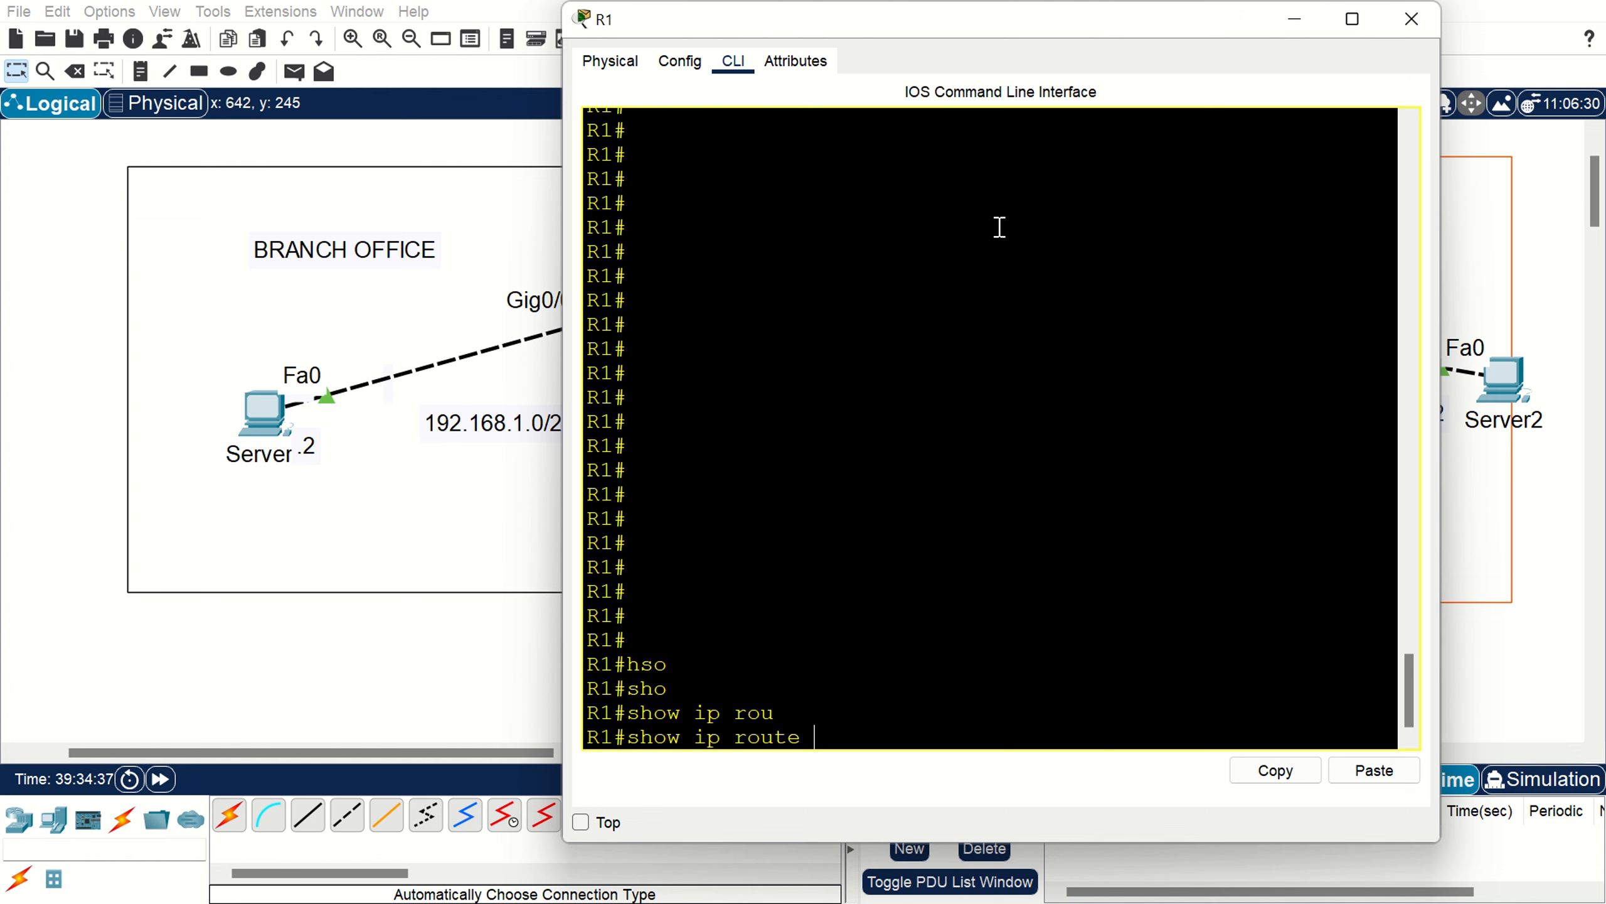
{"action": "key", "text": "Return"}
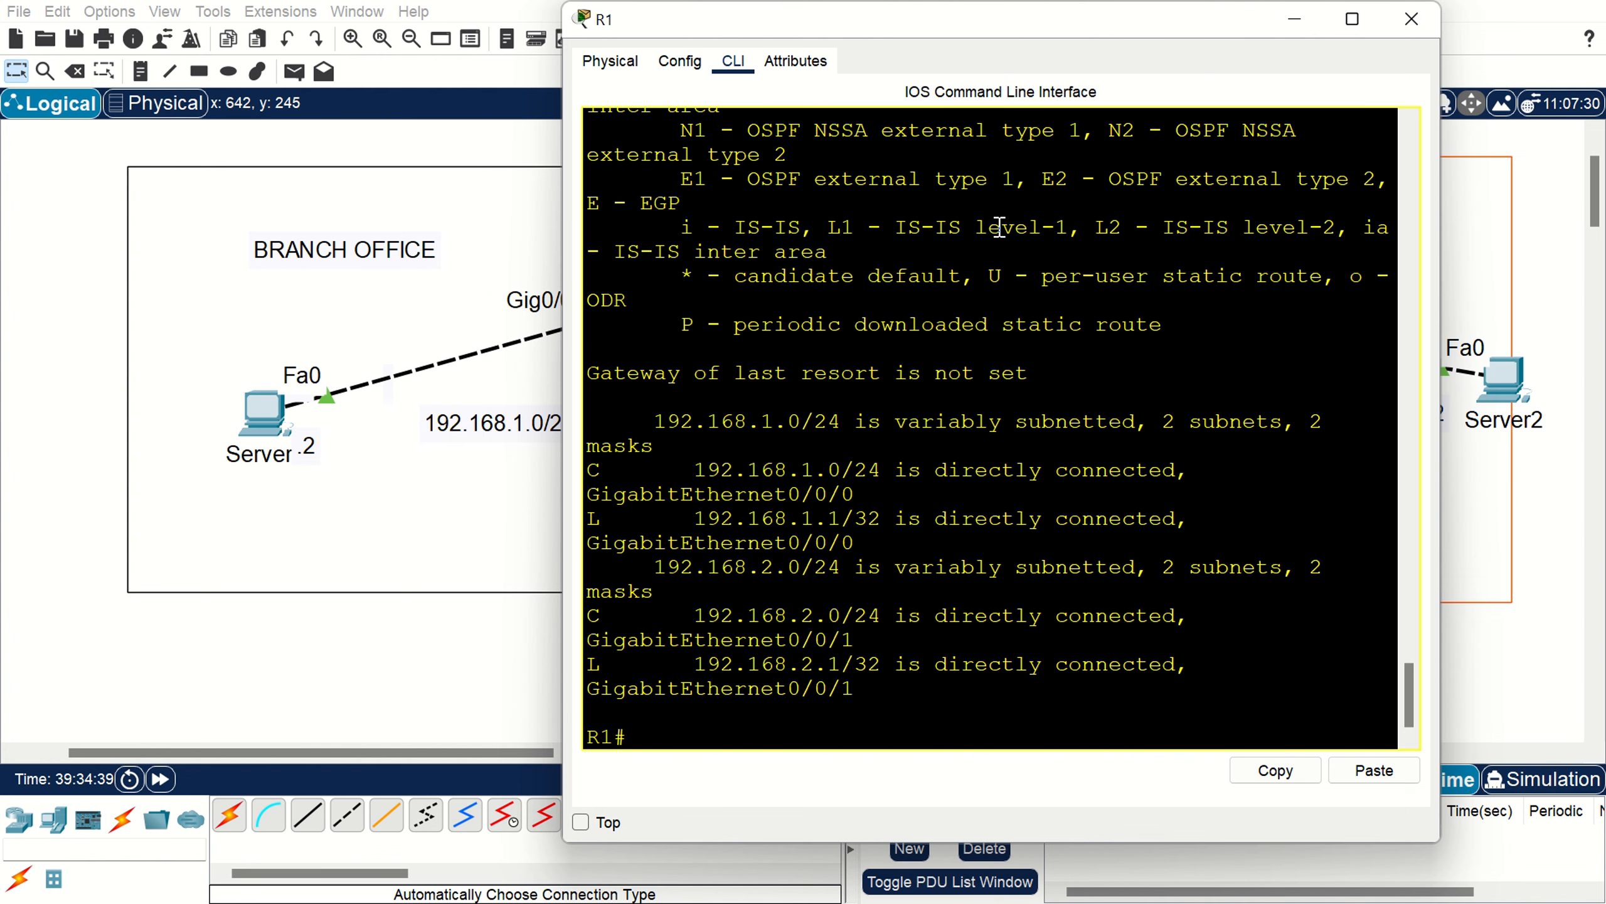
Maximize the R1 window and highlight the connected and local route entries in the routing table.
{"action": "double_click", "coordinate": [937, 25]}
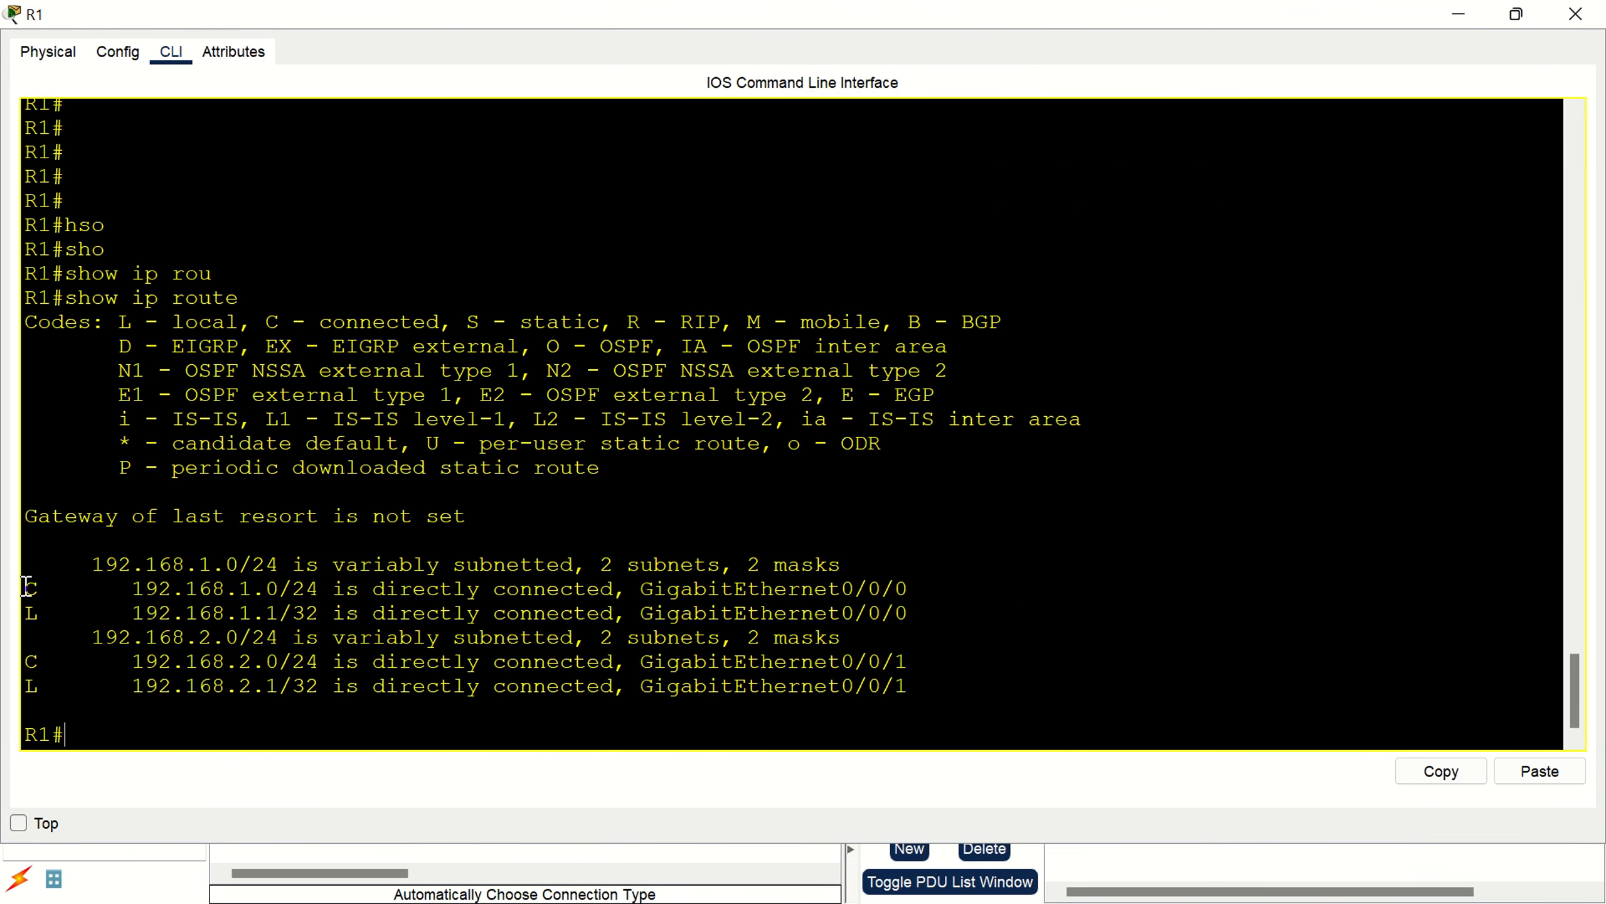
{"action": "left_click_drag", "start_coordinate": [27, 587], "coordinate": [172, 674]}
{"action": "left_click_drag", "start_coordinate": [232, 699], "coordinate": [297, 706]}
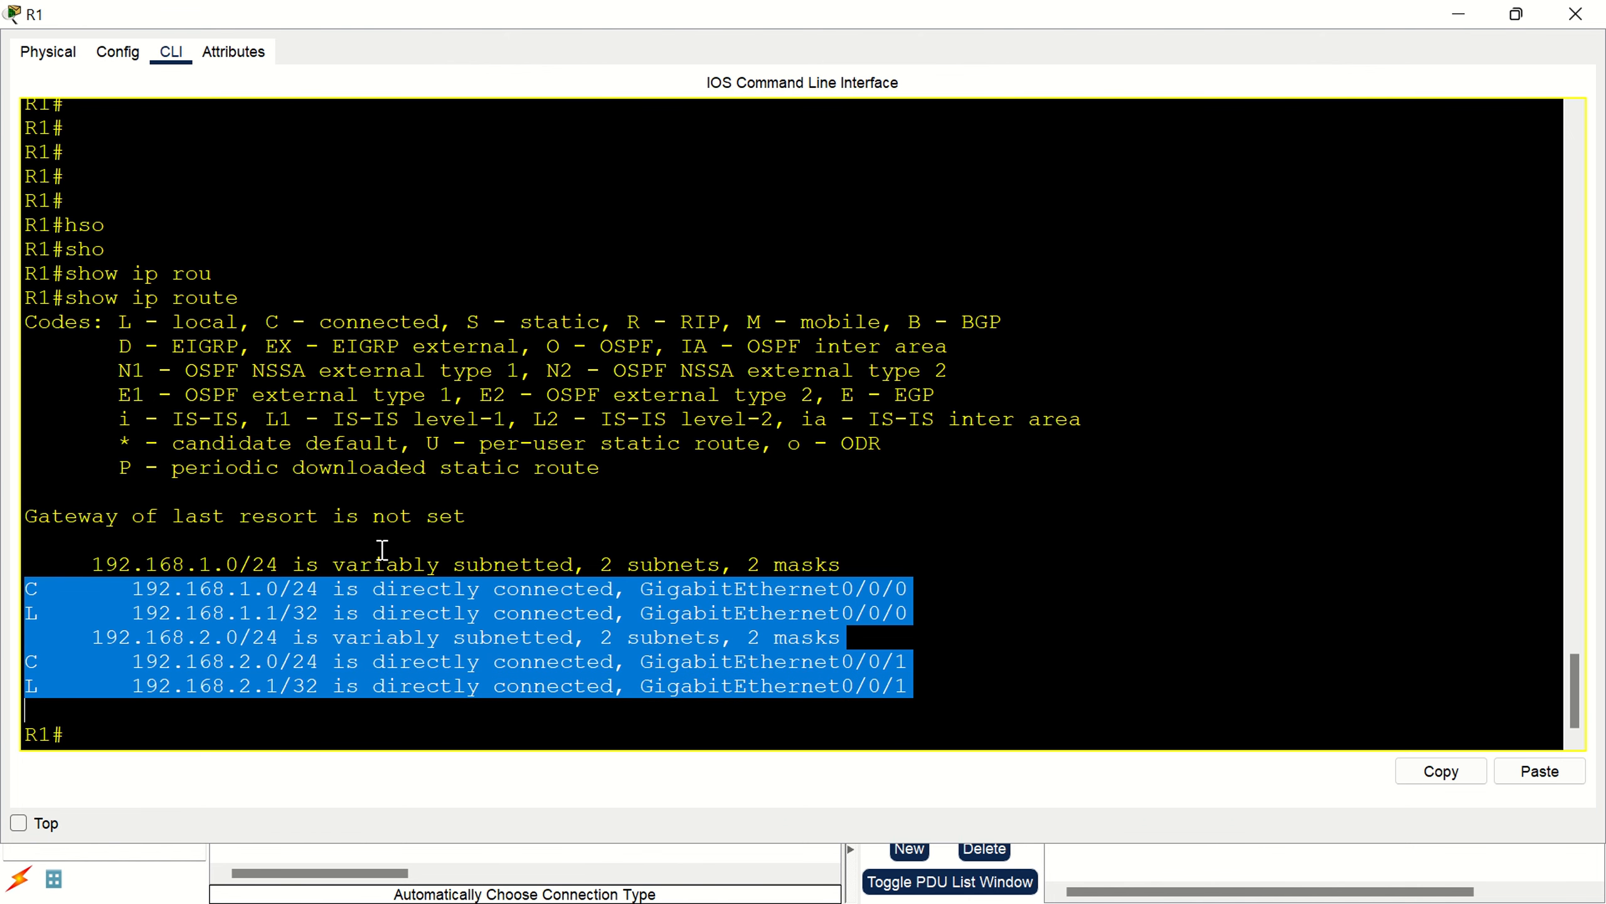
Enter global configuration mode on R1 and list the arguments that the ip route command accepts.
{"action": "left_click", "coordinate": [588, 547]}
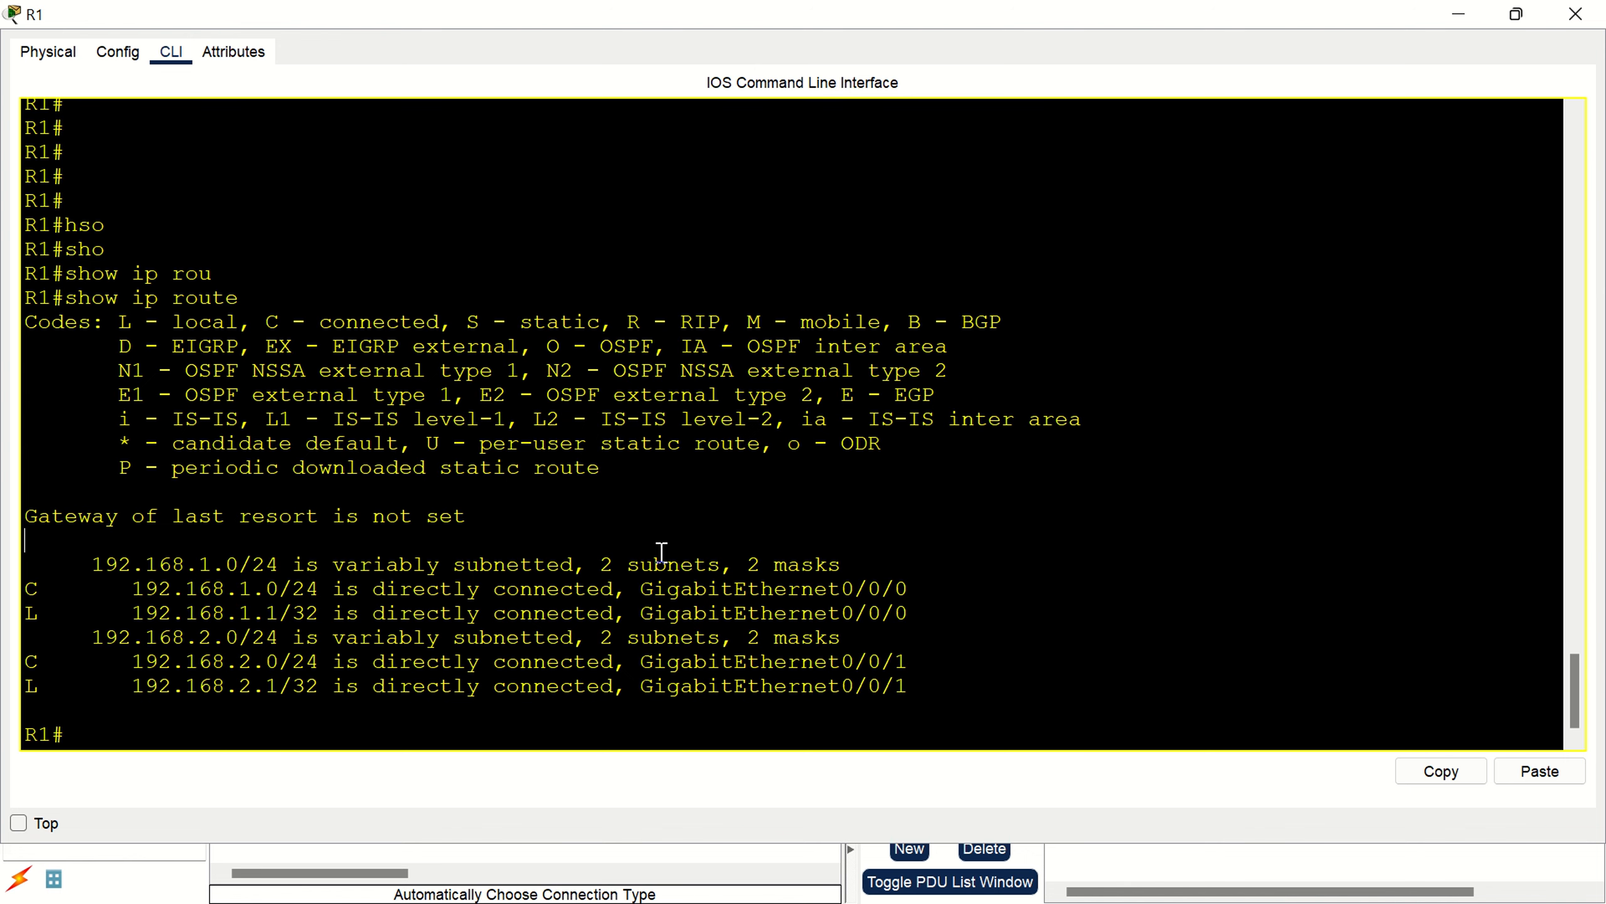
{"action": "type", "text": "conf t"}
{"action": "key", "text": "Return"}
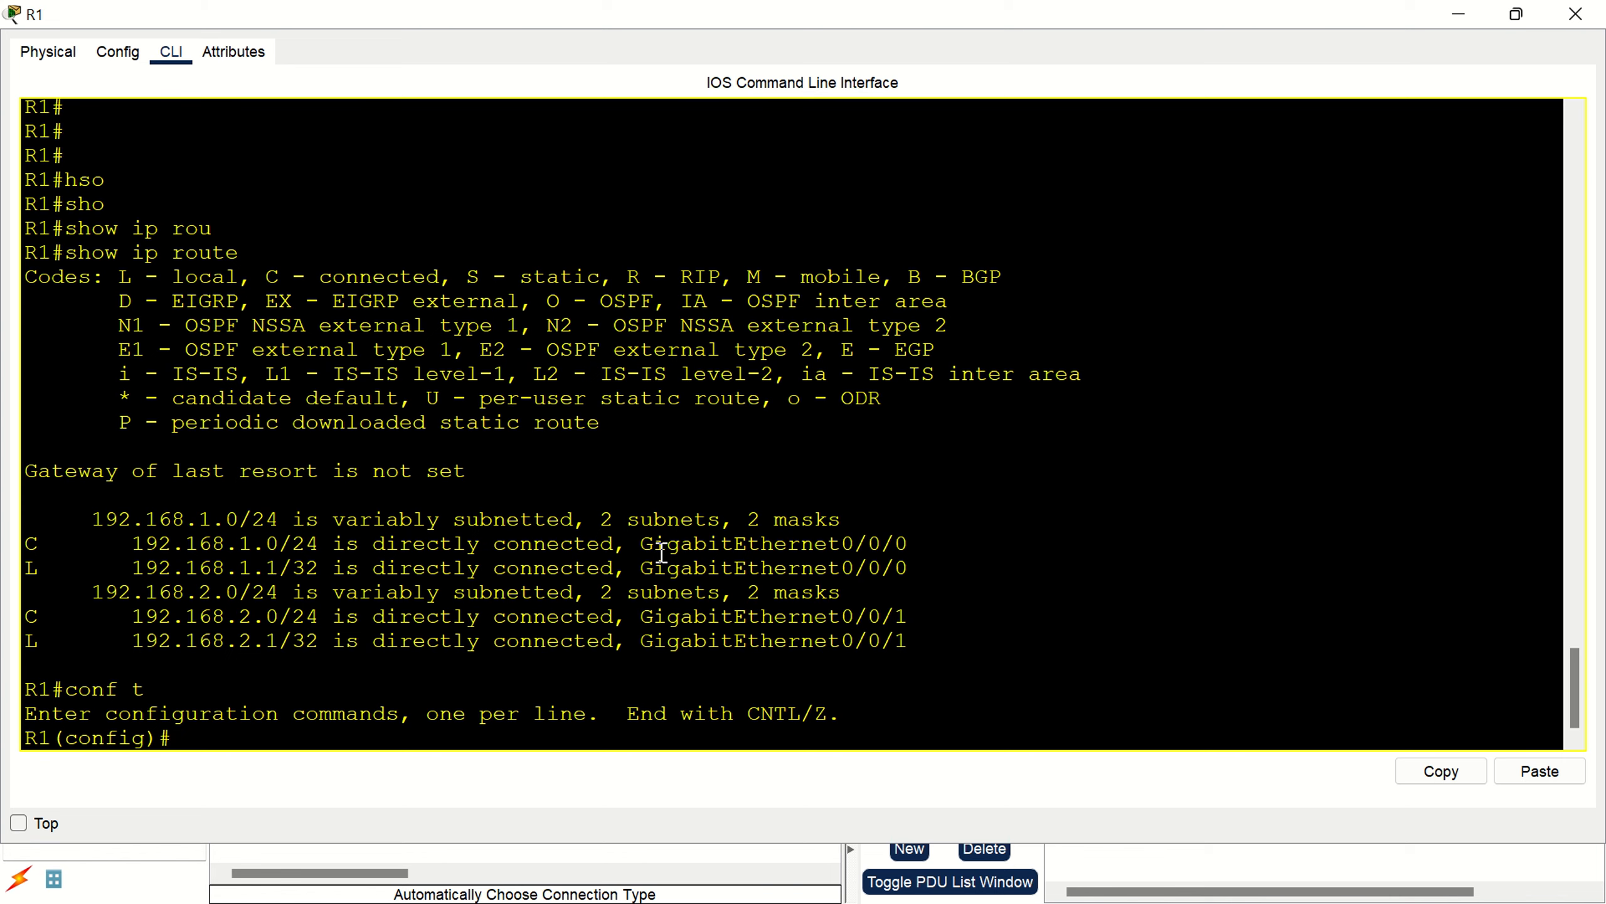
{"action": "type", "text": "ip rou"}
{"action": "key", "text": "Tab"}
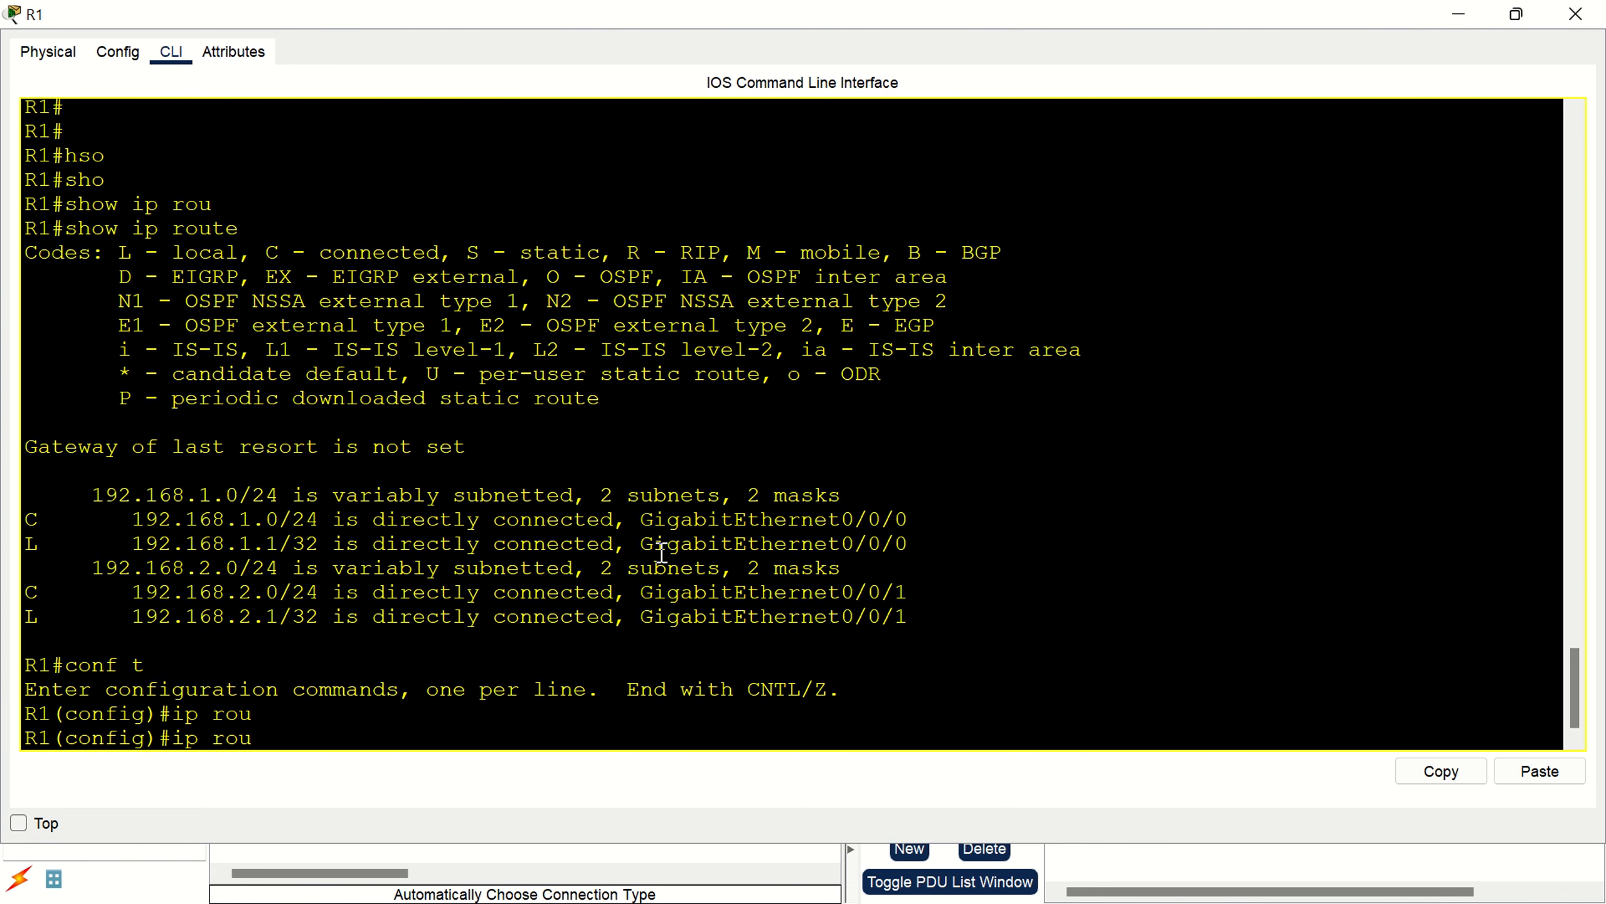
{"action": "type", "text": "t"}
{"action": "key", "text": "Tab"}
{"action": "type", "text": "e"}
{"action": "key", "text": "Tab"}
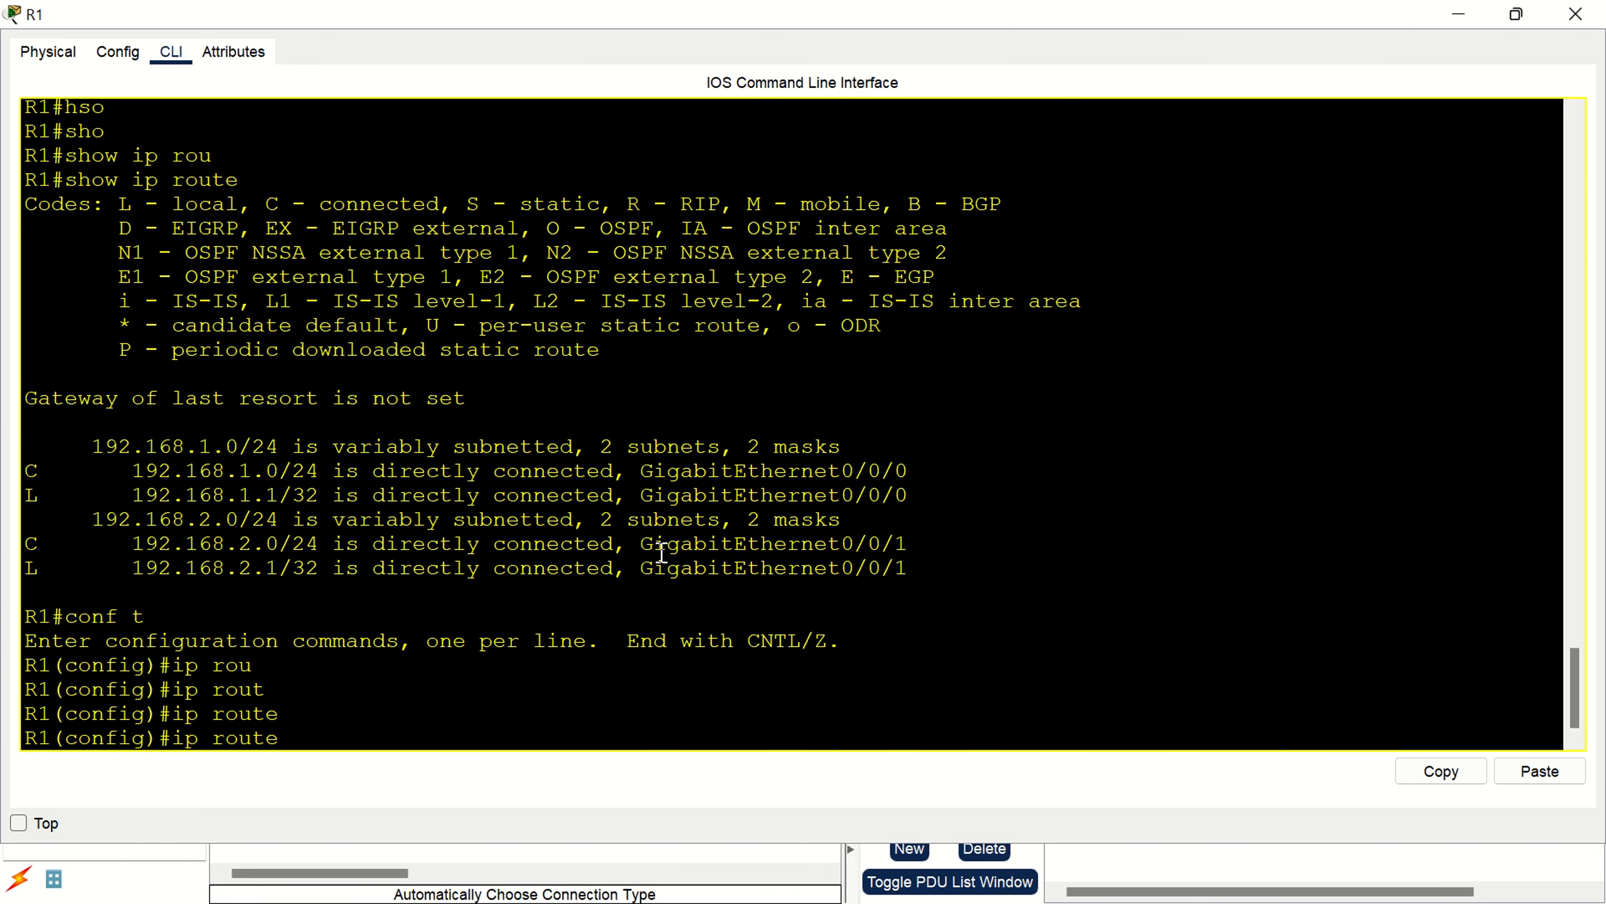
{"action": "type", "text": "?"}
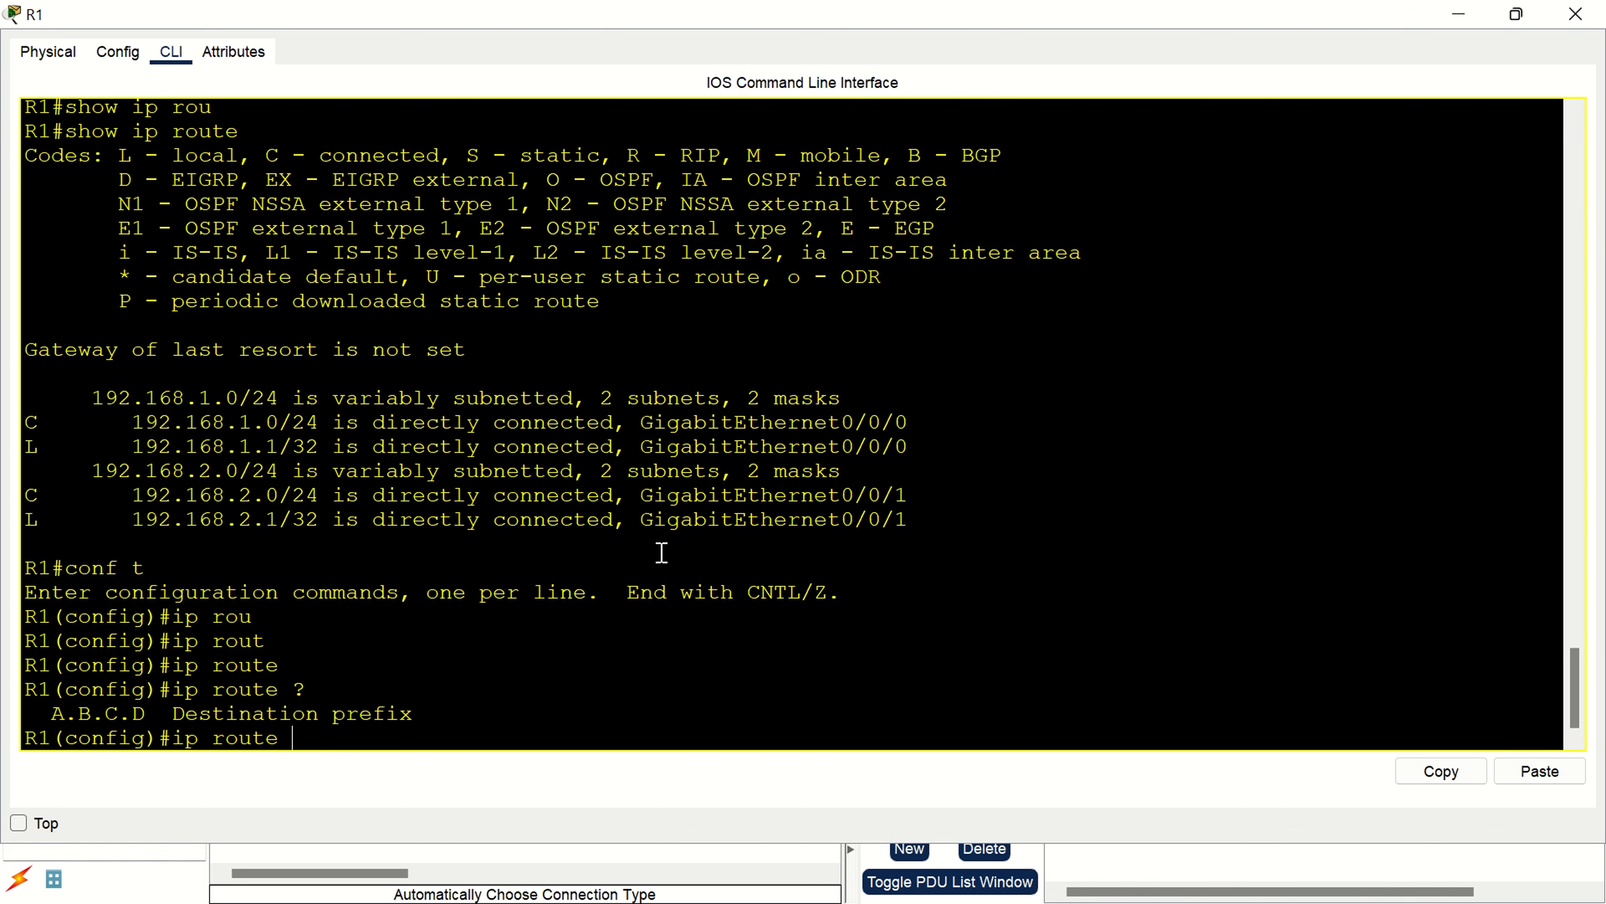
Add a static host route on R1 to 192.168.3.2 with mask 255.255.255.255 via next hop 192.168.2.2, and leave configuration mode.
{"action": "type", "text": "192.168.3.2 255.255.255.255"}
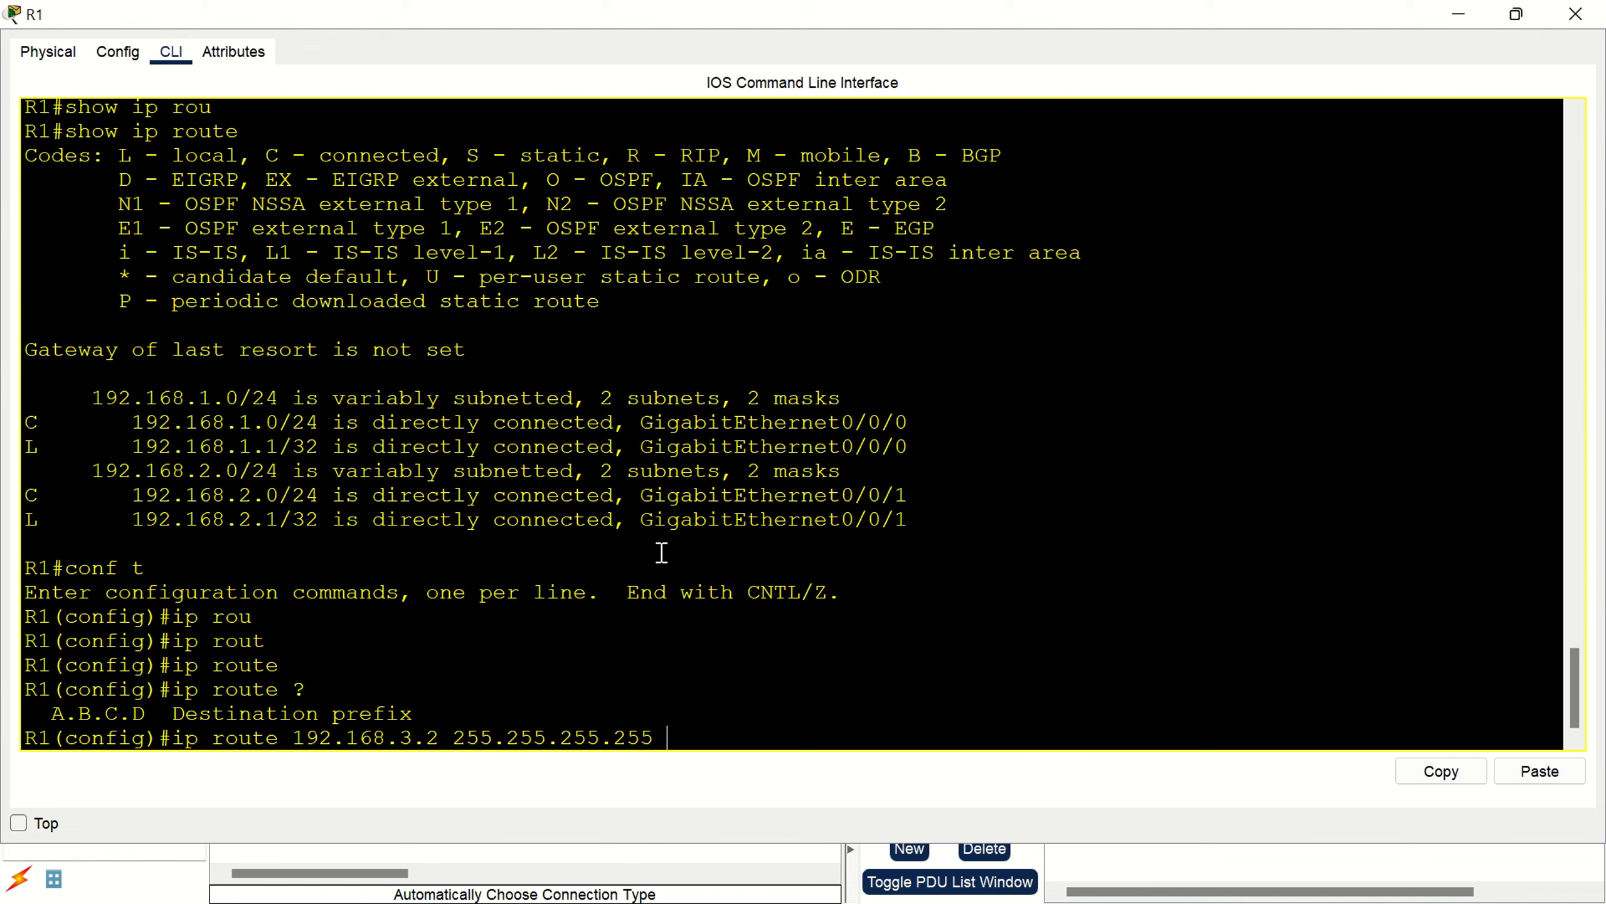
{"action": "type", "text": " 192"}
{"action": "key", "text": "BackSpace"}
{"action": "key", "text": "BackSpace"}
{"action": "type", "text": "?"}
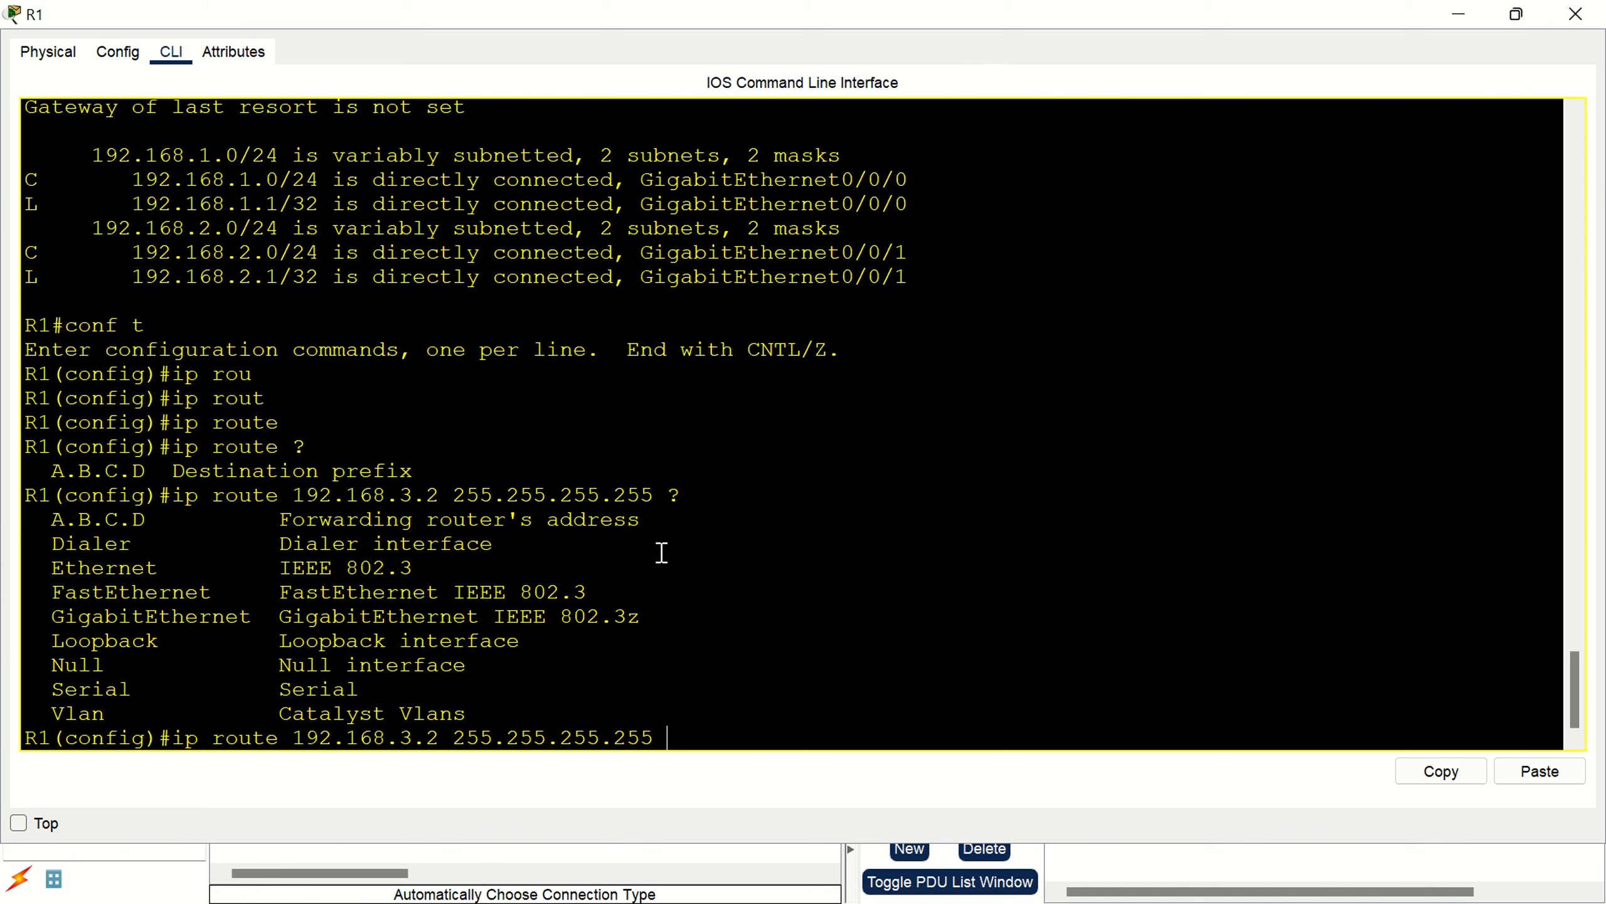
{"action": "type", "text": "192.168.3"}
{"action": "key", "text": "BackSpace"}
{"action": "type", "text": "2.2"}
{"action": "key", "text": "Return"}
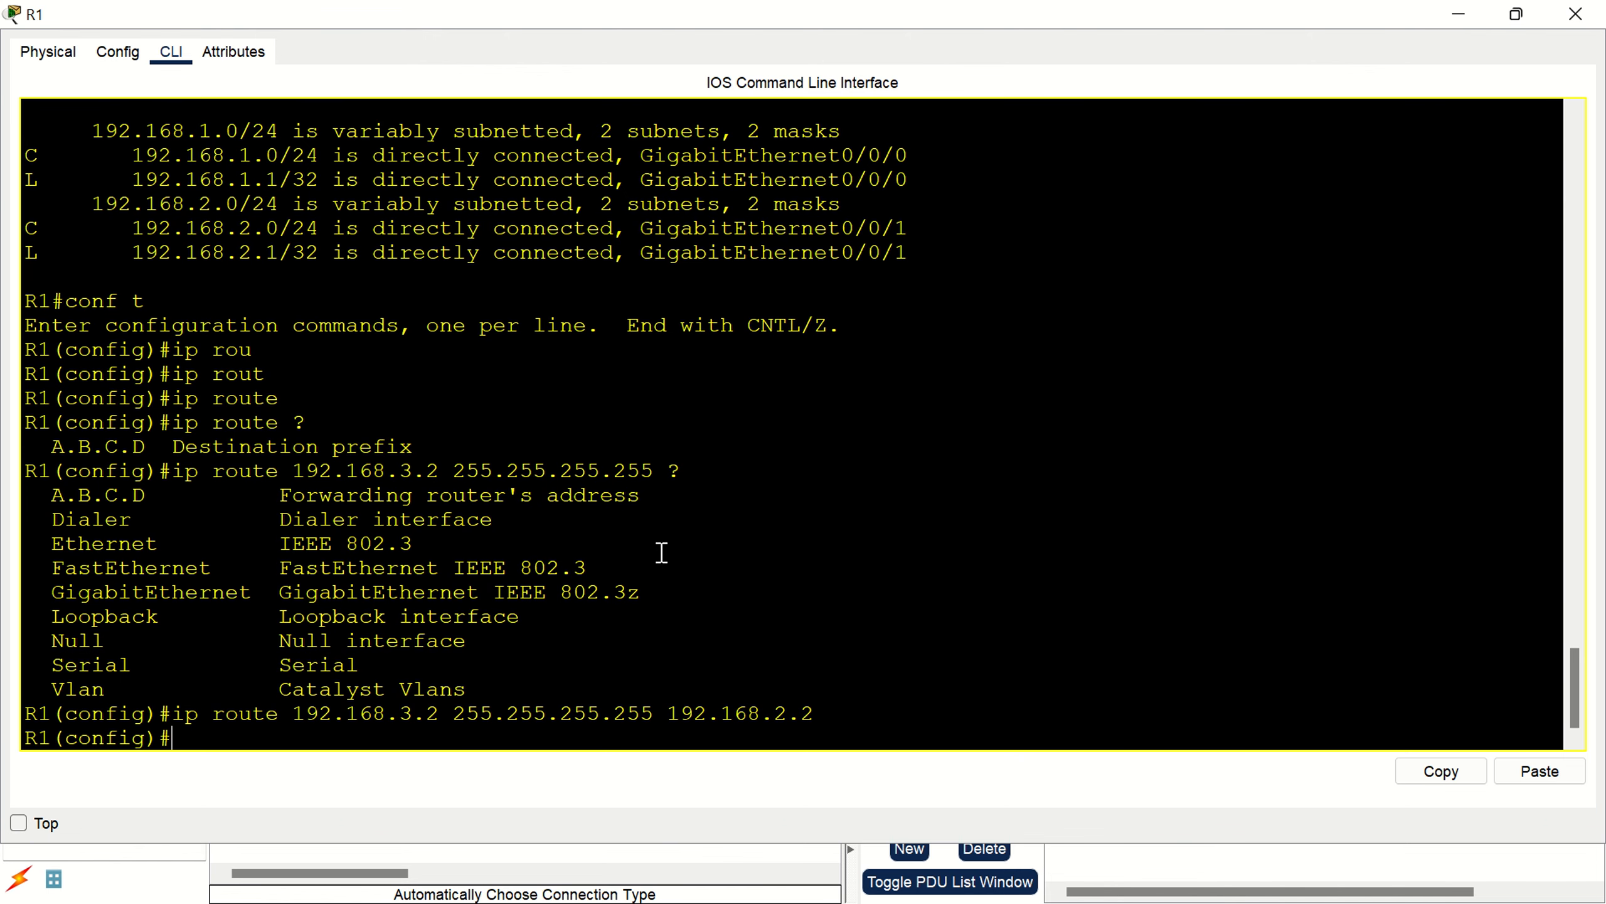
{"action": "key", "text": "ctrl+z"}
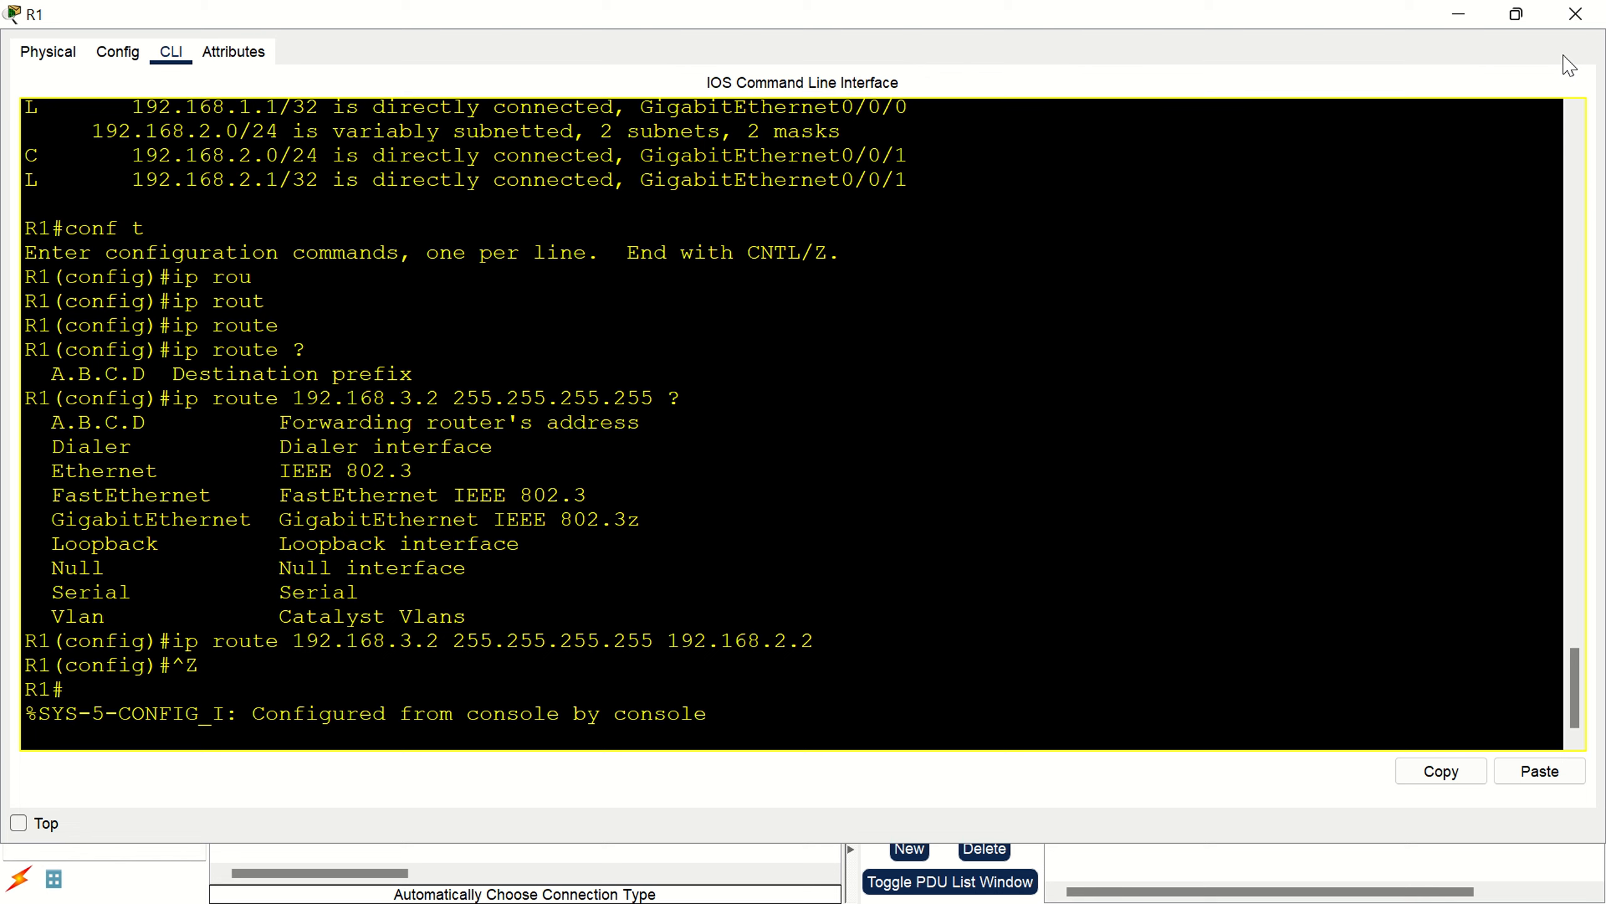
Display R1's routing table again with show ip route.
{"action": "key", "text": "Return"}
{"action": "key", "text": "Return"}
{"action": "type", "text": "sho"}
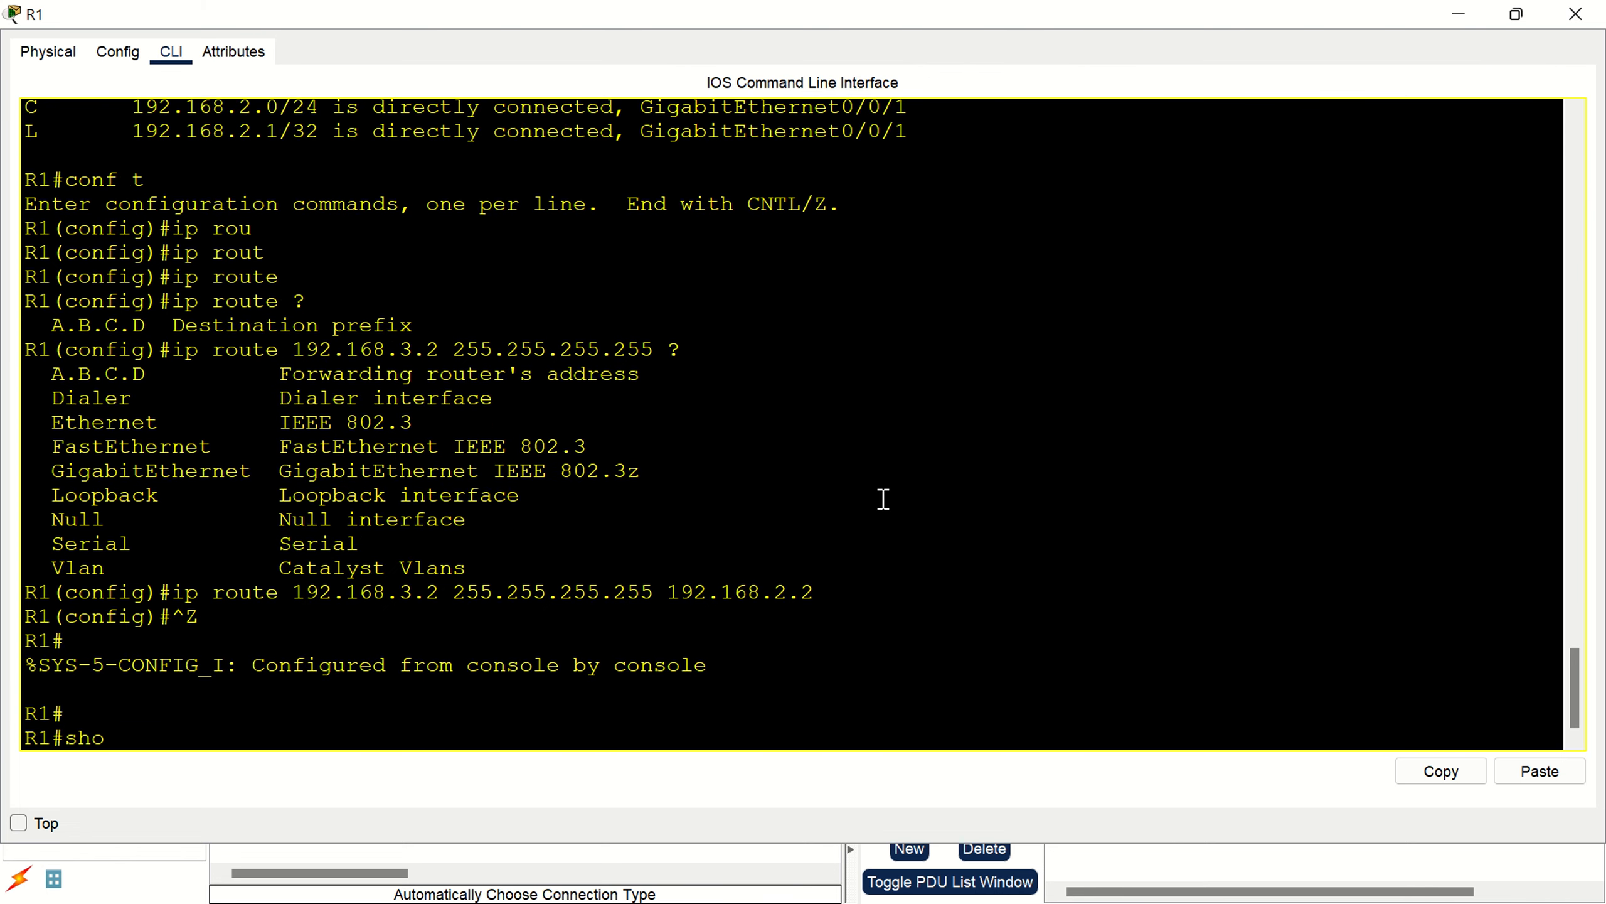
{"action": "key", "text": "Tab"}
{"action": "type", "text": "ip rou"}
{"action": "key", "text": "Tab"}
{"action": "key", "text": "Return"}
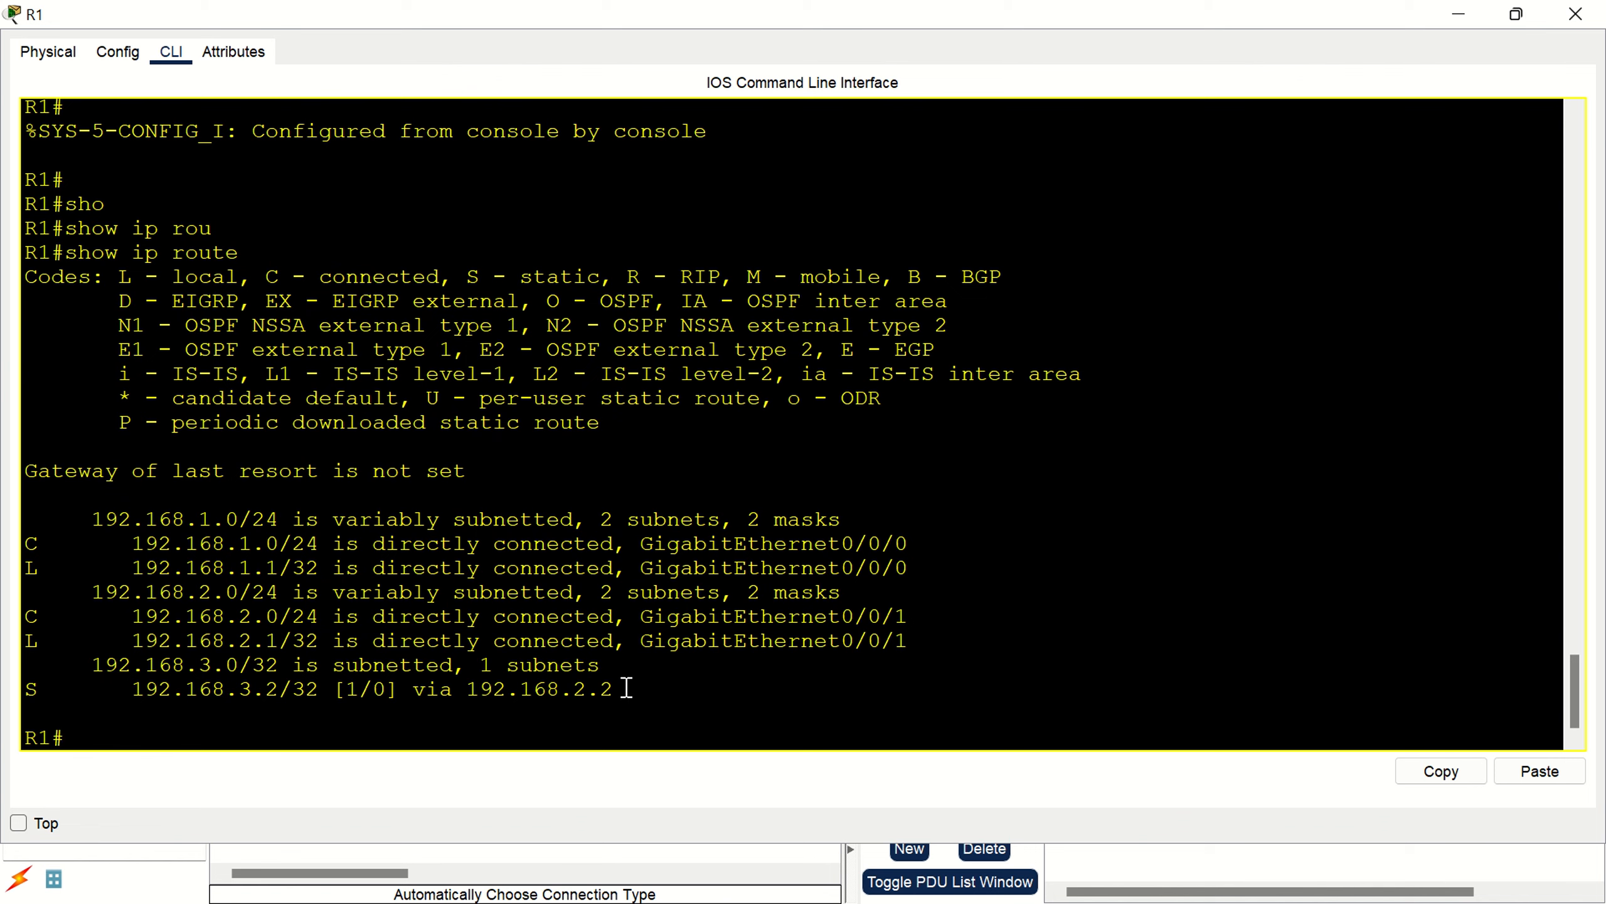
Highlight the static route entry, its /32 prefix and its next-hop address in R1's routing table, and close the router window.
{"action": "left_click_drag", "start_coordinate": [615, 690], "coordinate": [13, 666]}
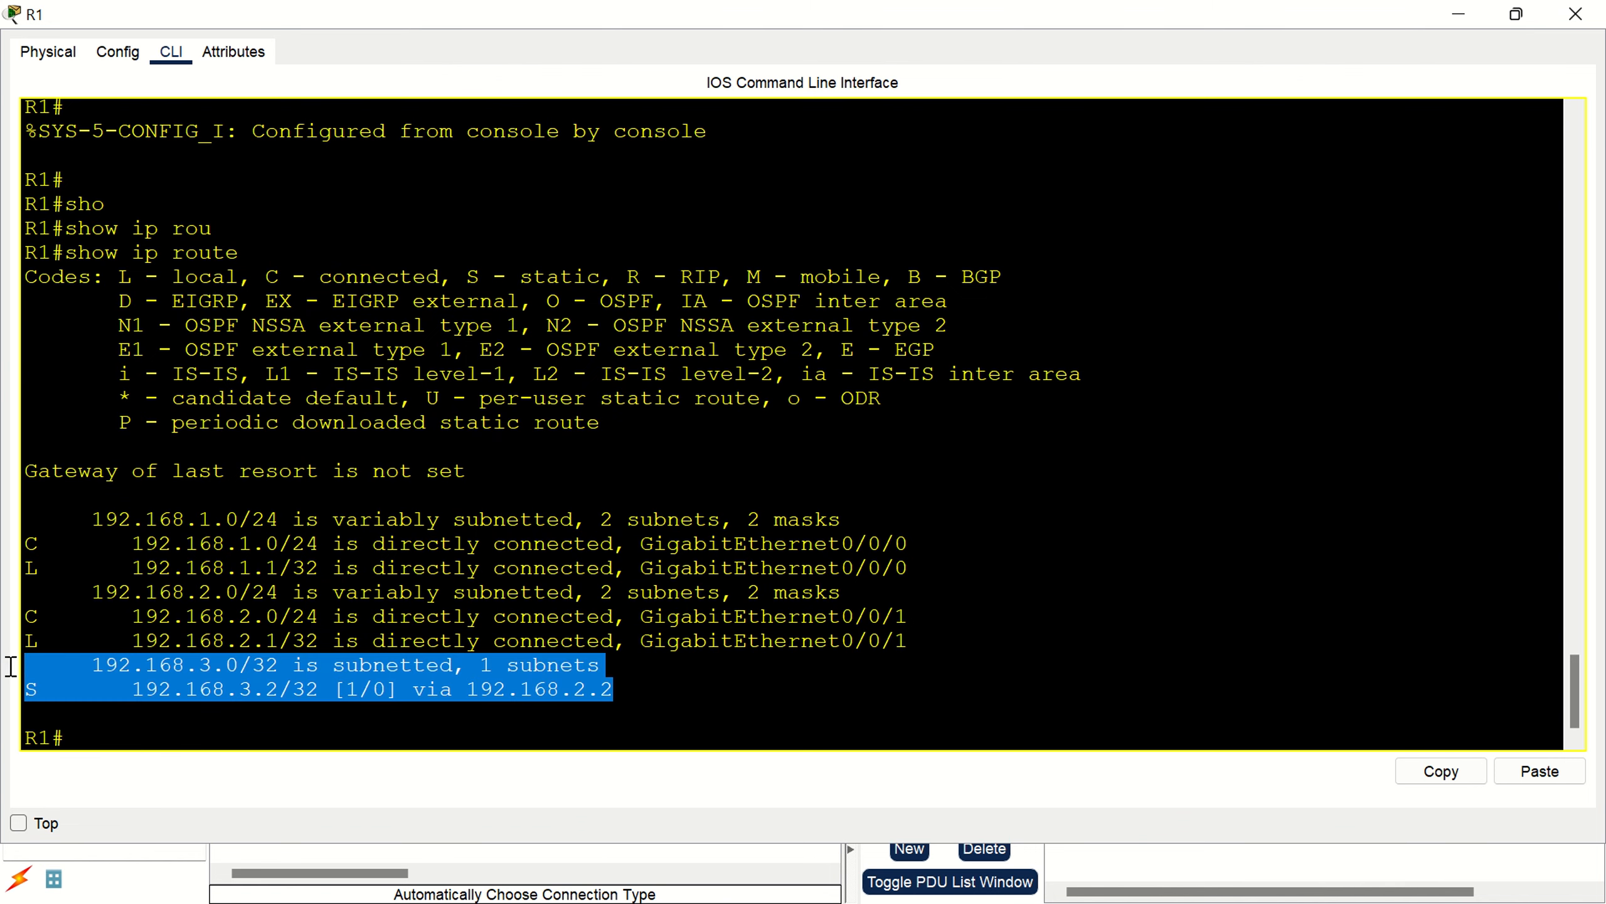
{"action": "left_click", "coordinate": [240, 675]}
{"action": "double_click", "coordinate": [270, 671]}
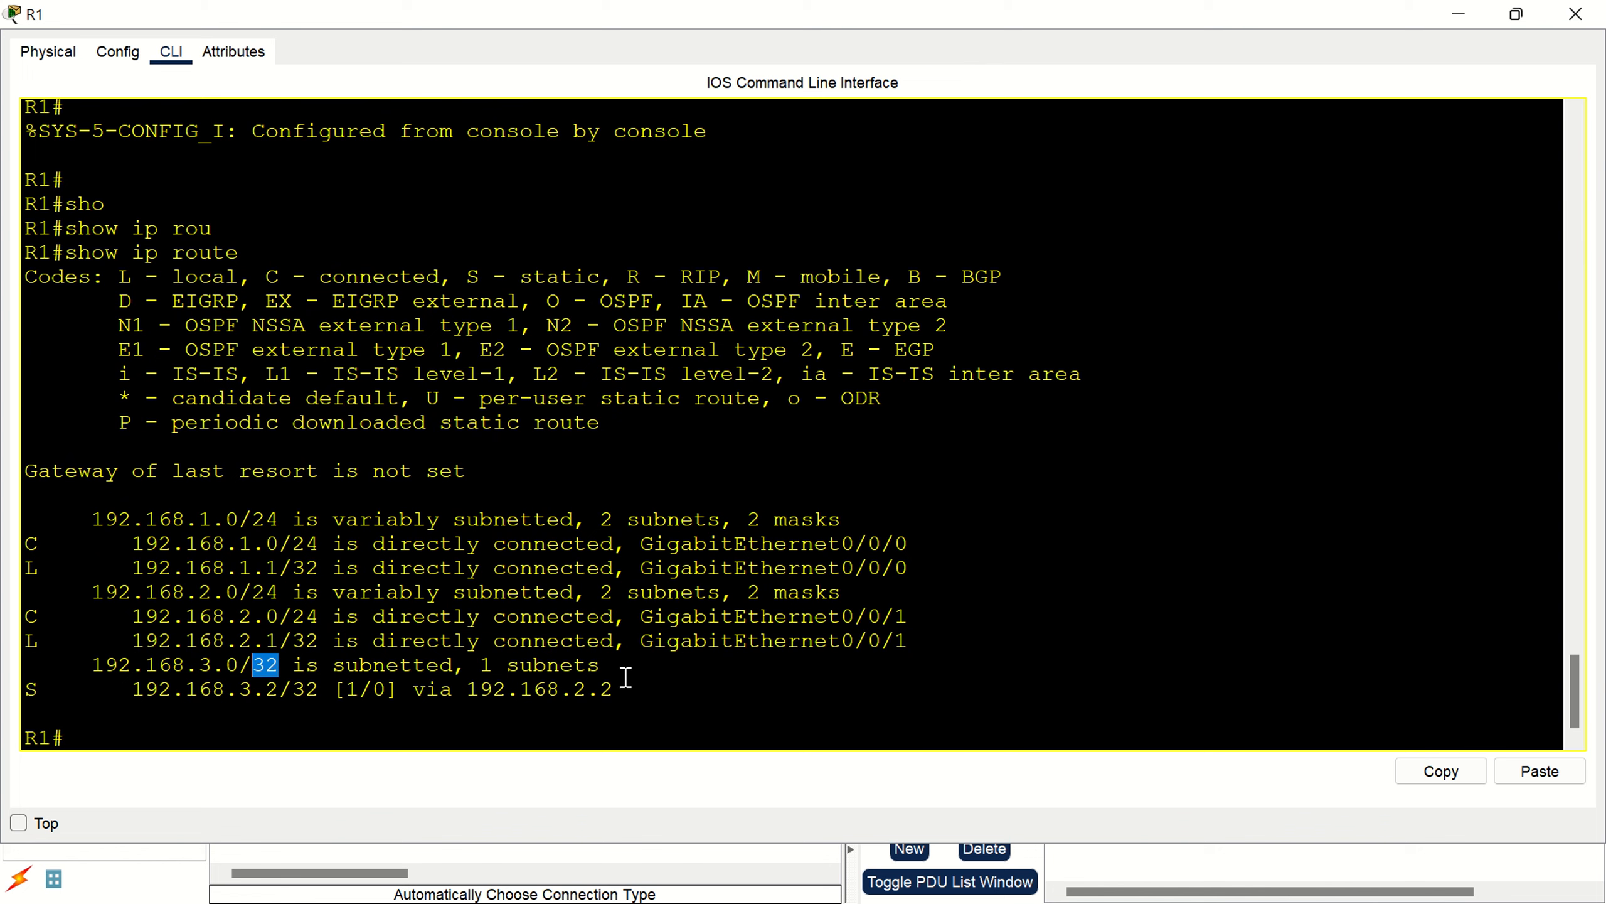
{"action": "left_click_drag", "start_coordinate": [623, 695], "coordinate": [477, 695]}
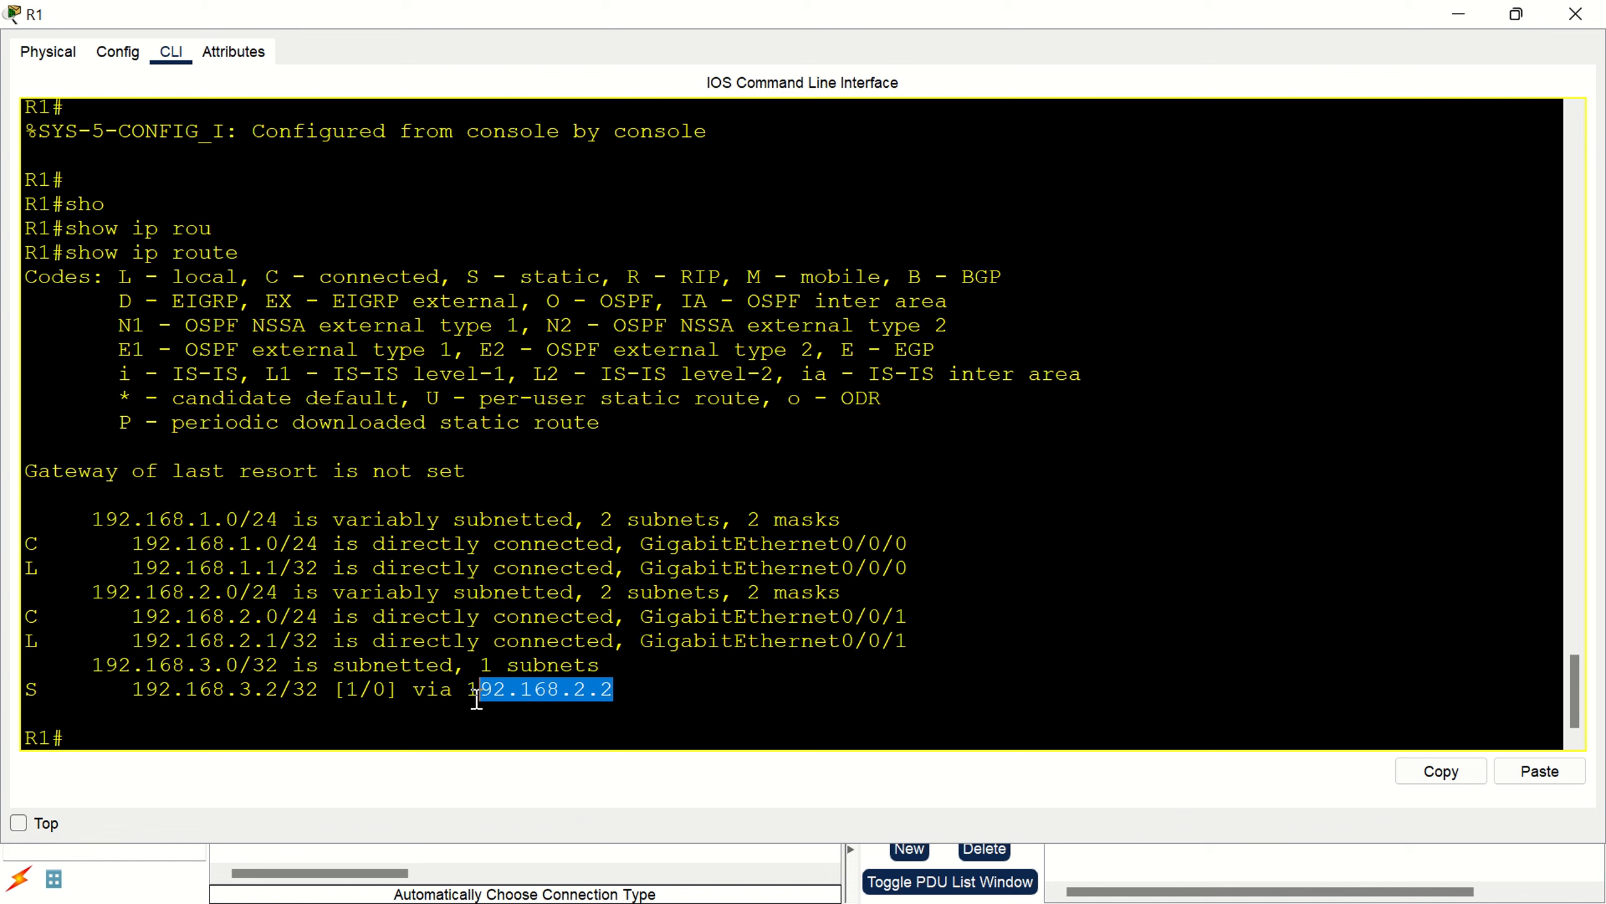
{"action": "left_click", "coordinate": [1575, 15]}
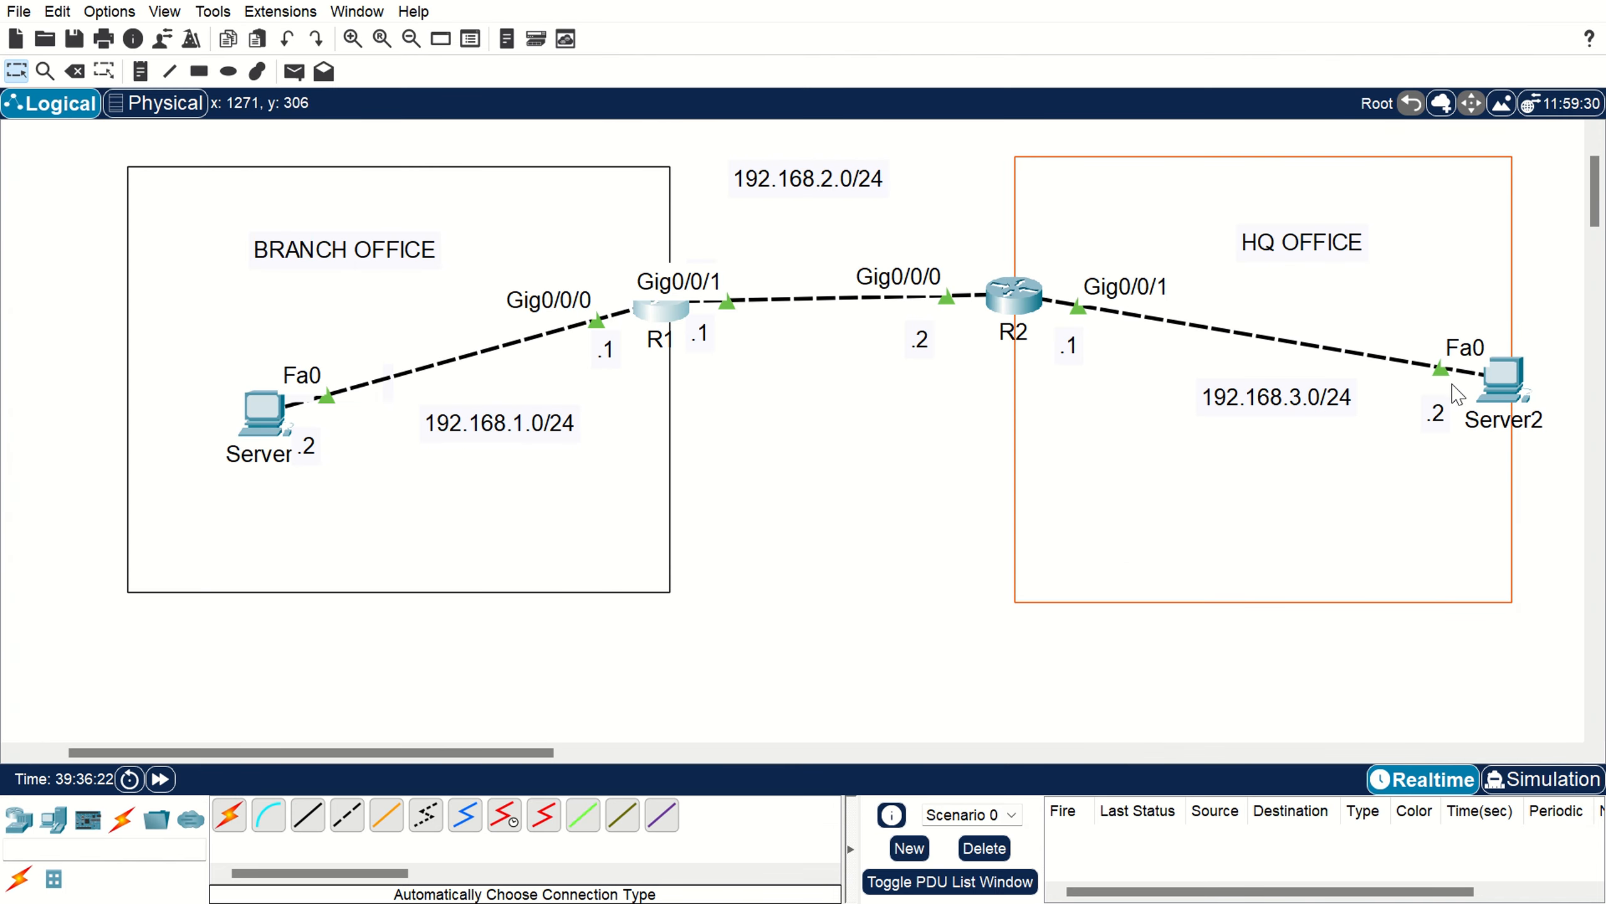
Retest connectivity from Server1's command prompt by pinging 192.168.3.2 again, and close the Server1 window.
{"action": "left_click", "coordinate": [269, 433]}
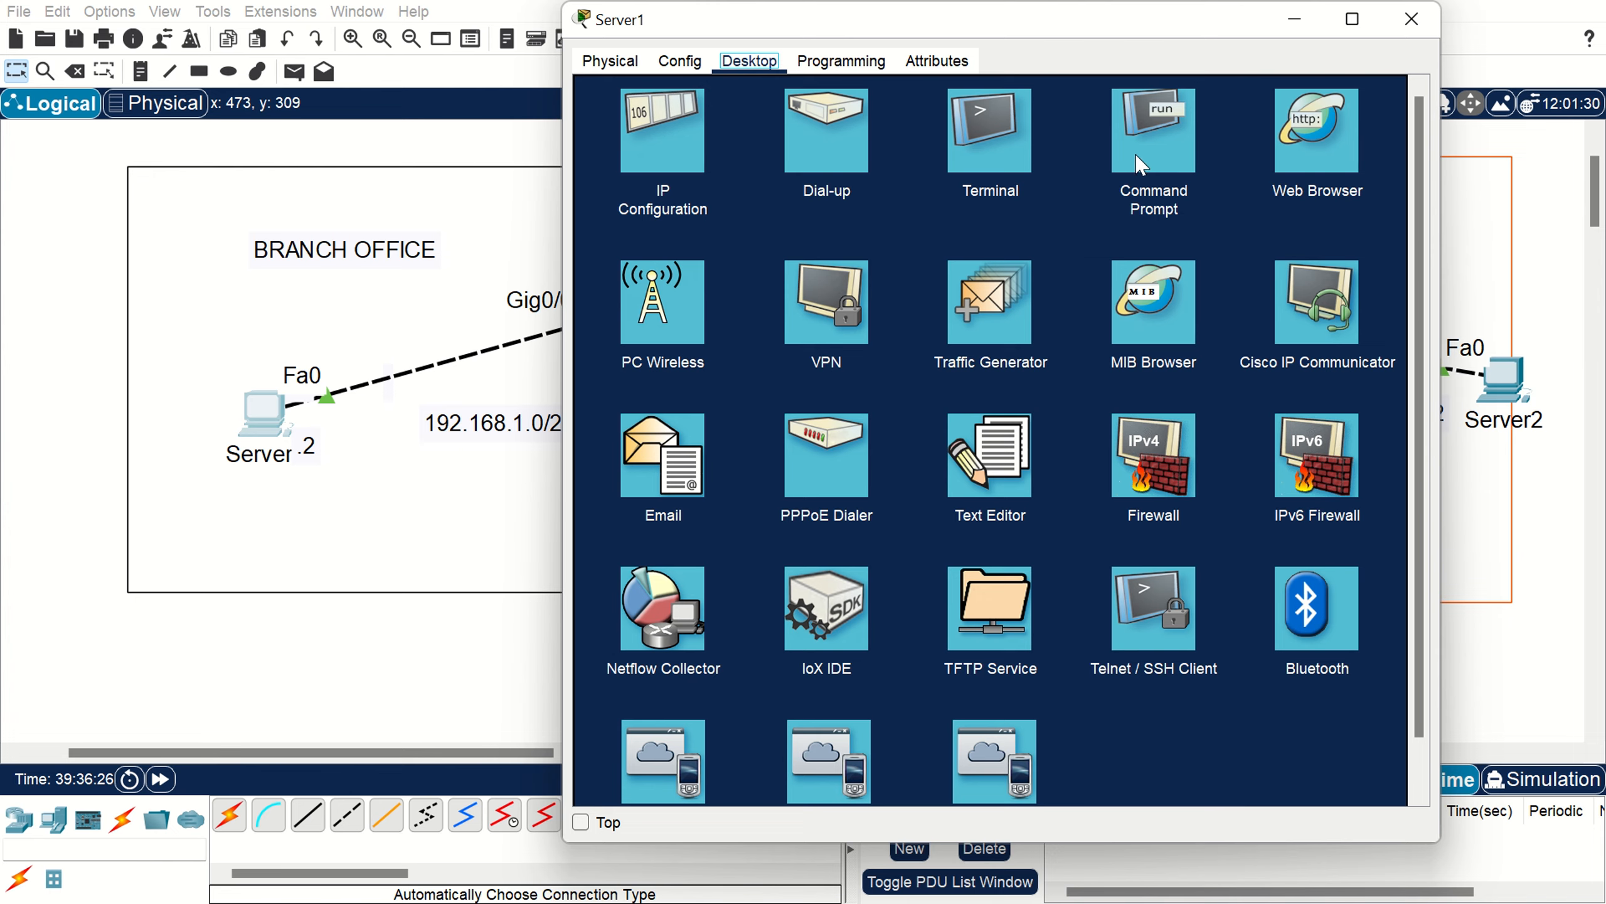
{"action": "left_click", "coordinate": [1153, 151]}
{"action": "type", "text": "ping 192.168.3.2"}
{"action": "key", "text": "Return"}
{"action": "type", "text": "ping 192.168.3.2"}
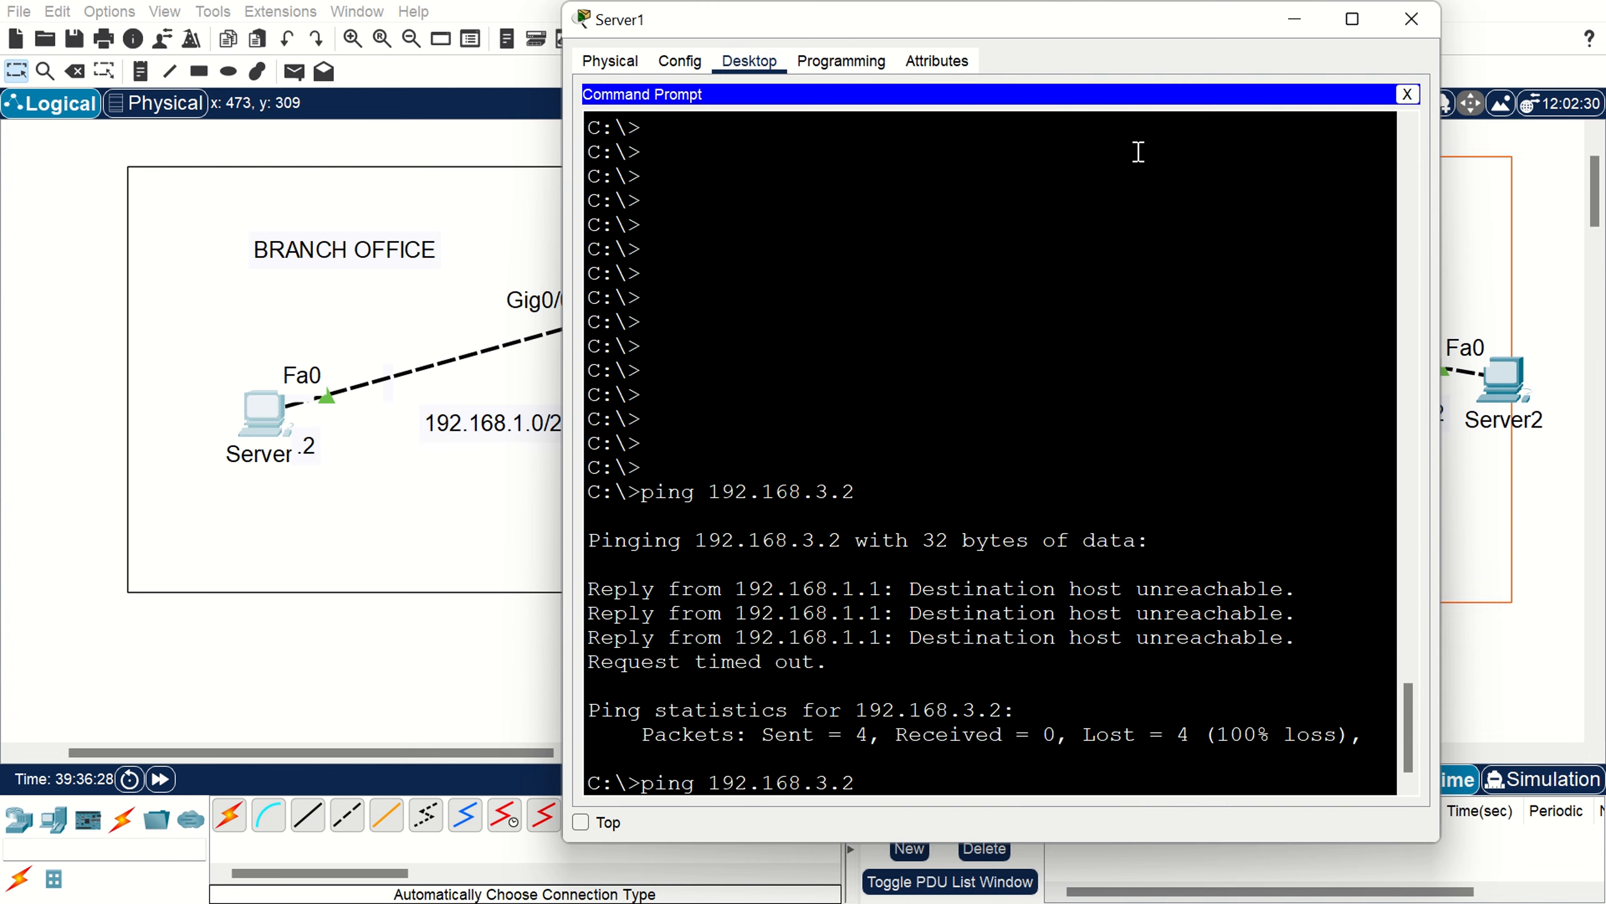
{"action": "key", "text": "Return"}
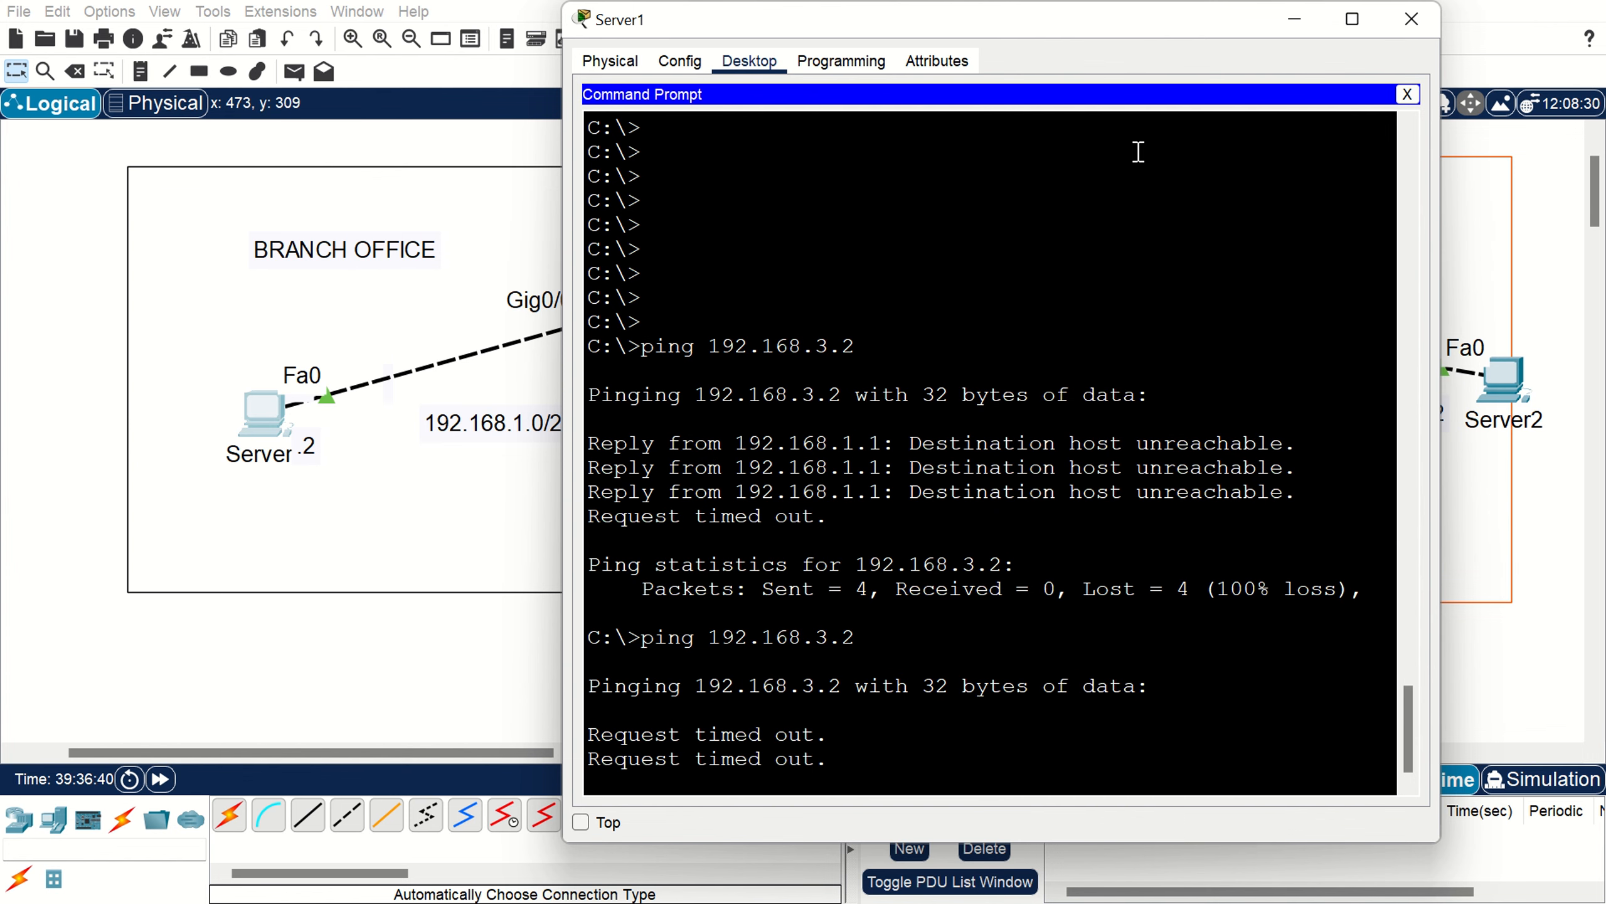
{"action": "left_click", "coordinate": [1411, 23]}
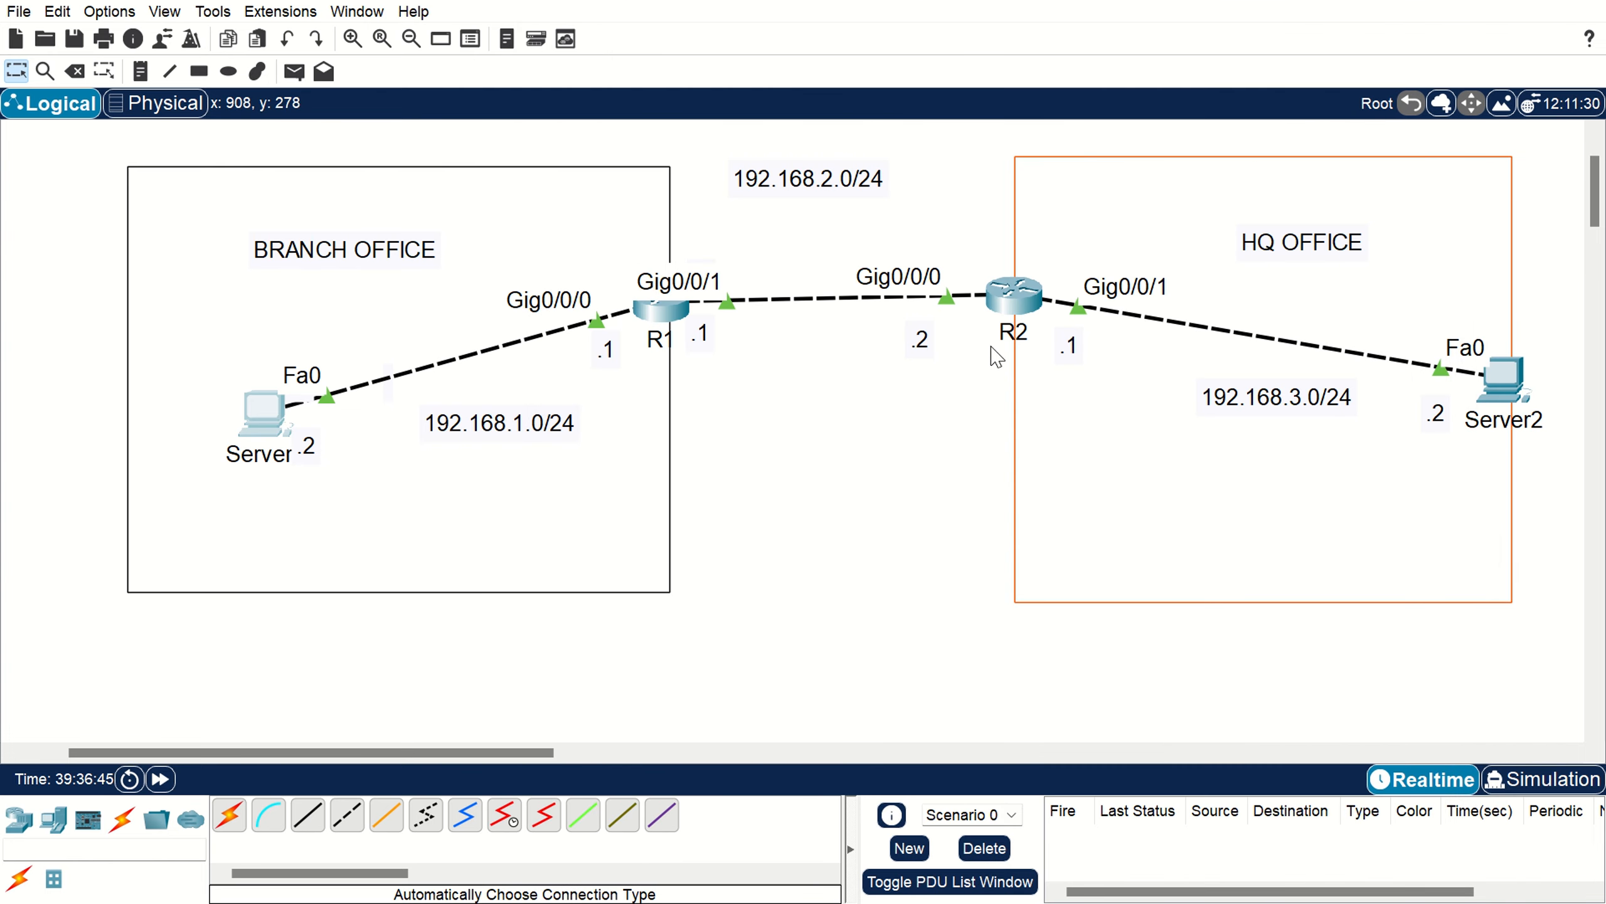
Open R2's command line and display its routing table with show ip route.
{"action": "left_click", "coordinate": [1015, 298]}
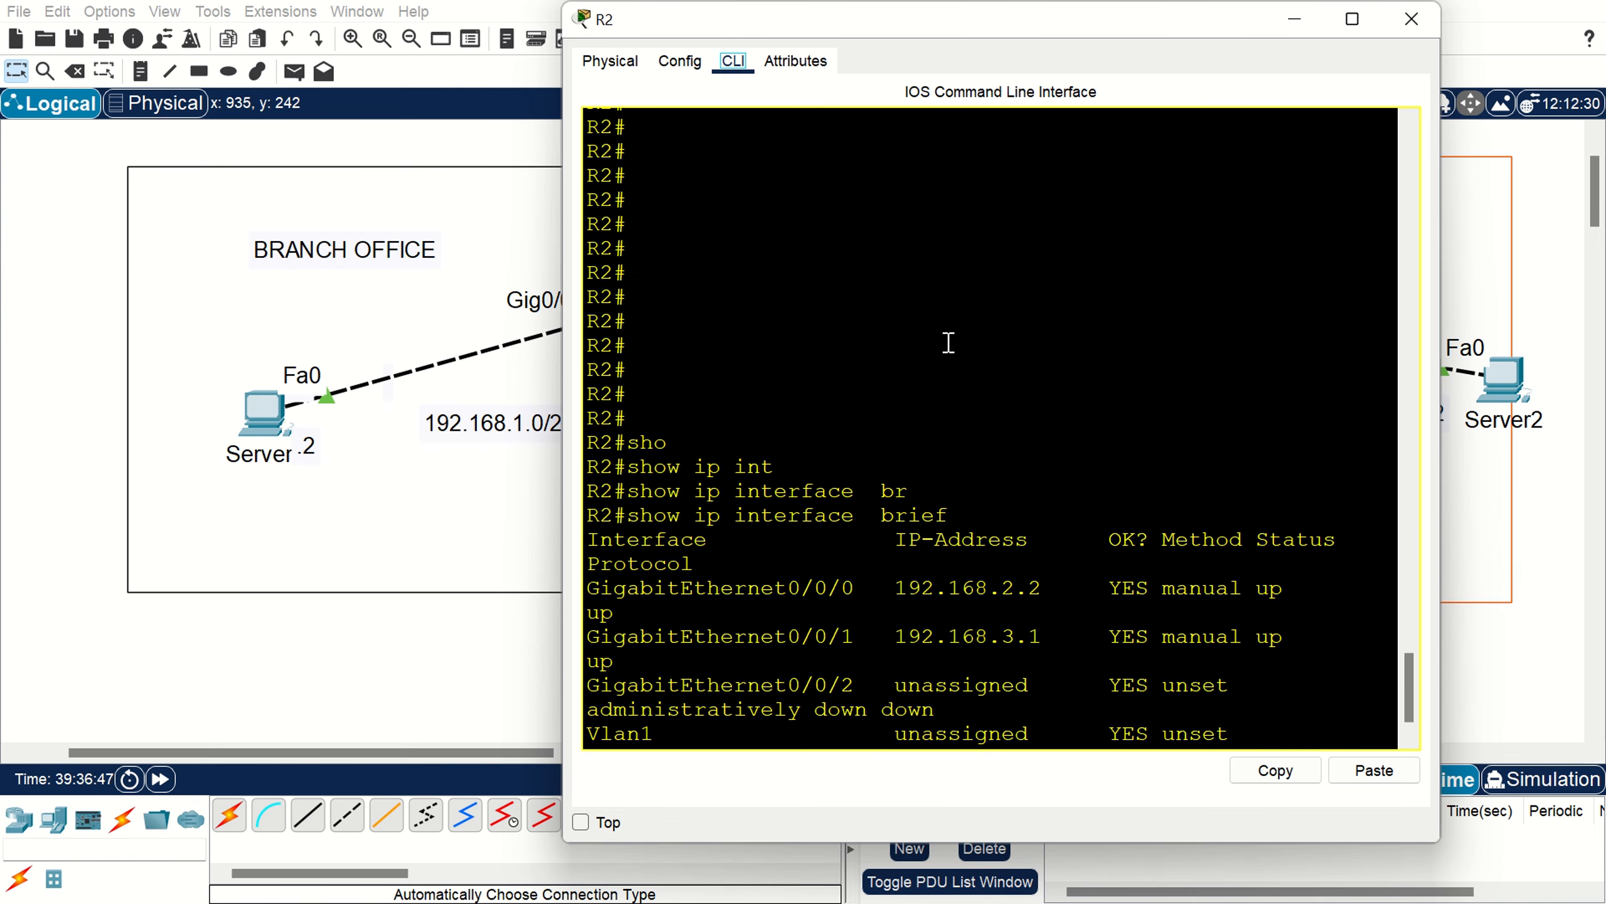
{"action": "key", "text": "Return"}
{"action": "key", "text": "Return"}
{"action": "key", "text": "Return"}
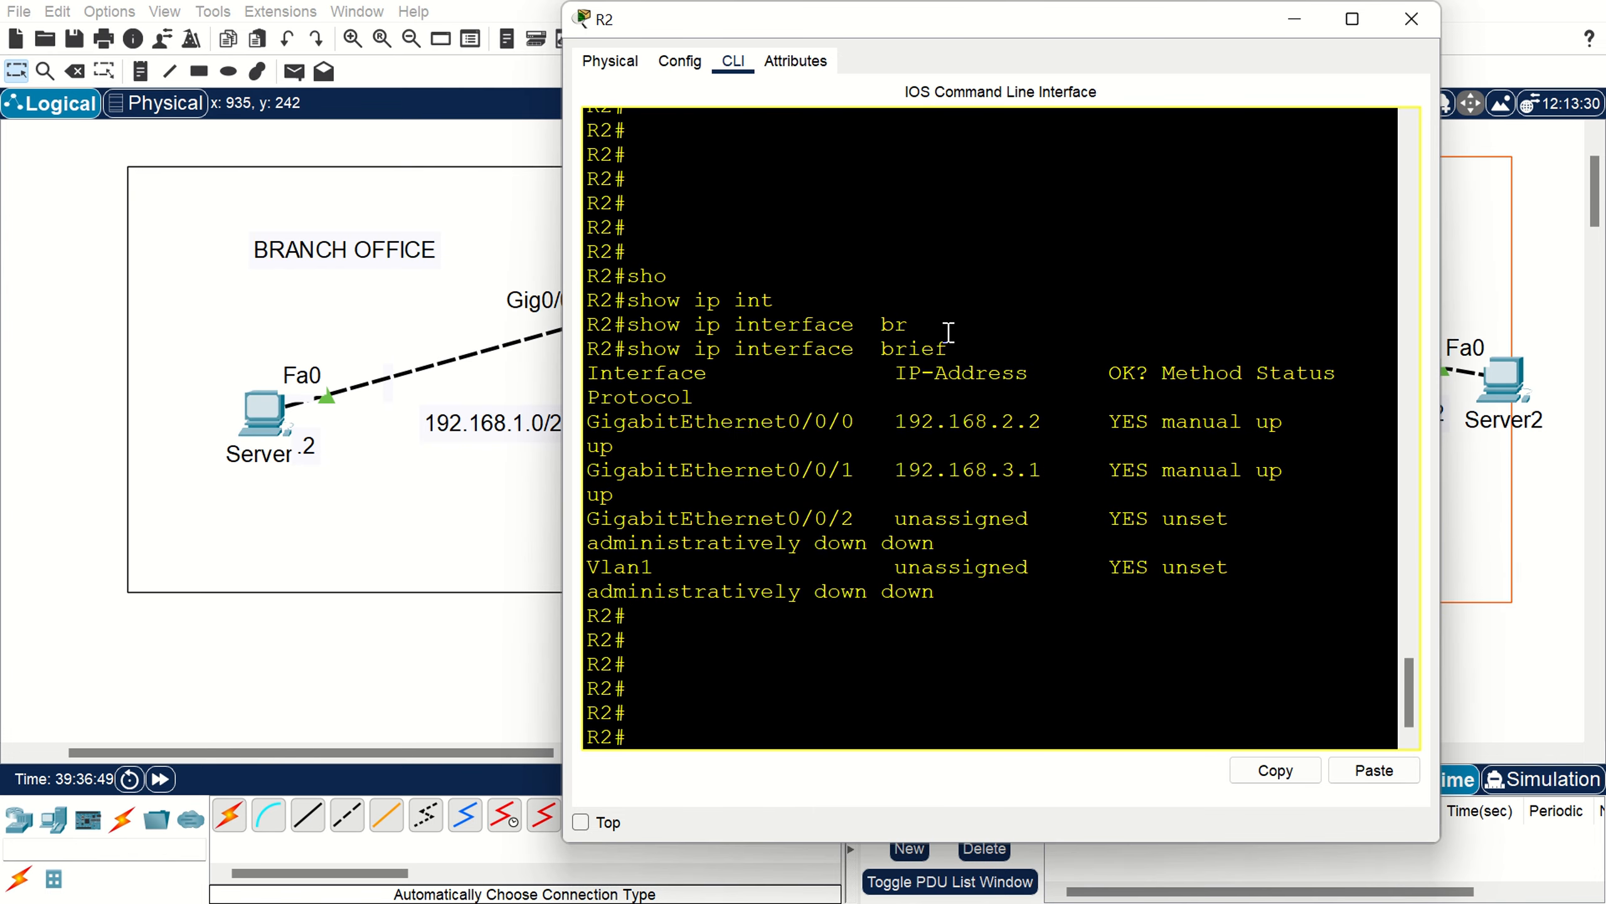
{"action": "type", "text": "sho"}
{"action": "key", "text": "Tab"}
{"action": "type", "text": "ip rou"}
{"action": "key", "text": "Tab"}
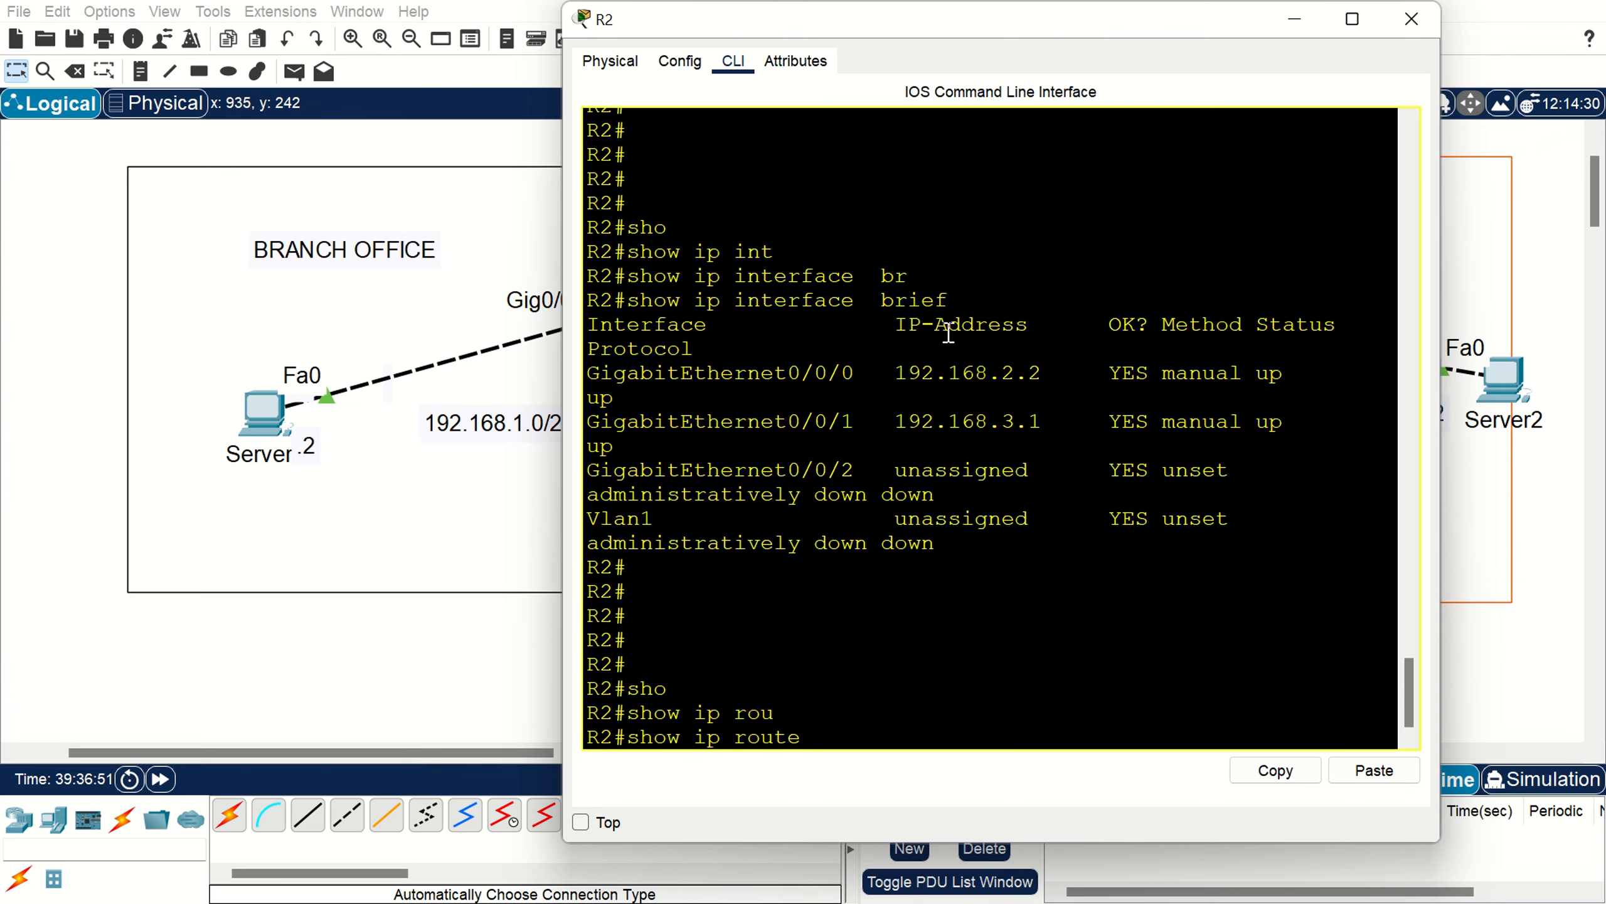
{"action": "key", "text": "Return"}
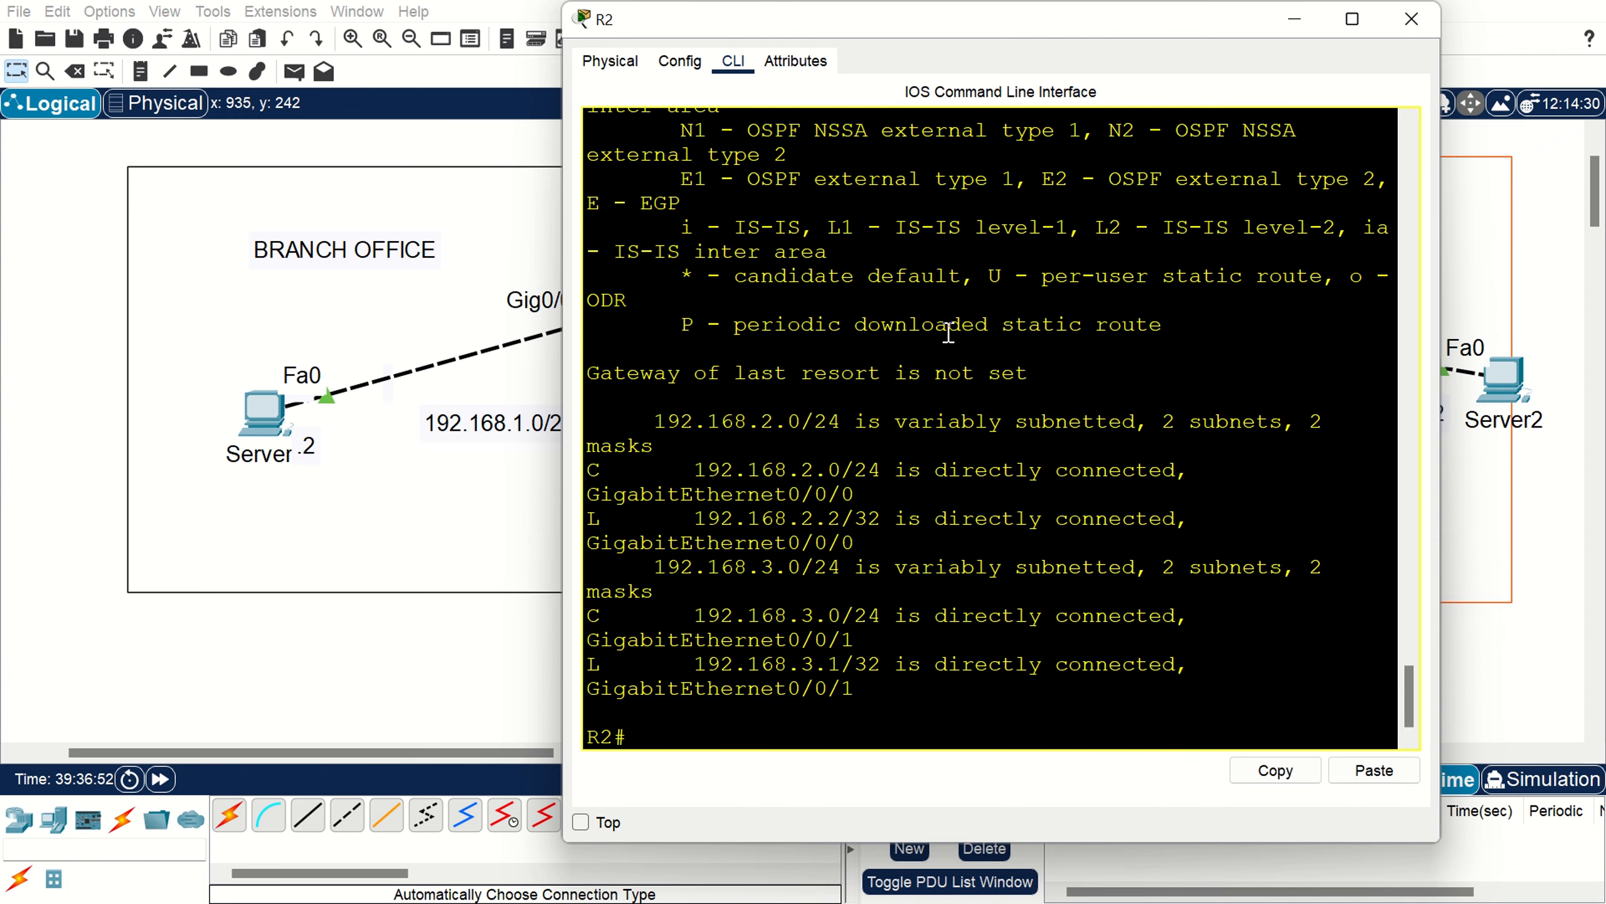
Maximize the R2 window and highlight the connected and local route entries in its routing table.
{"action": "left_click", "coordinate": [1351, 22]}
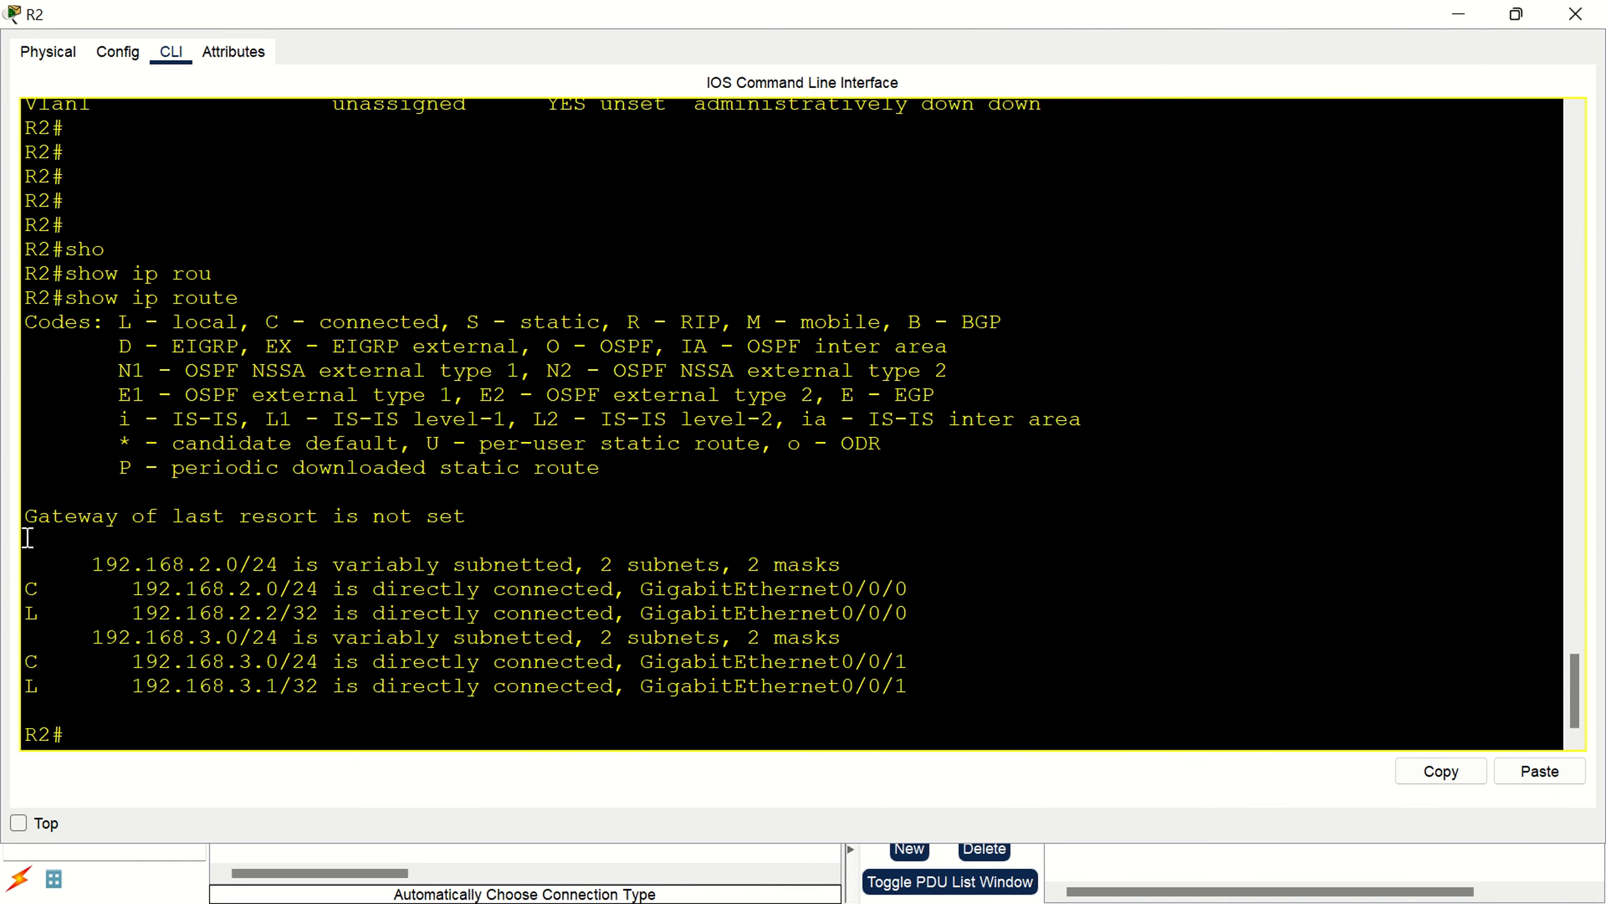
{"action": "left_click_drag", "start_coordinate": [25, 588], "coordinate": [981, 685]}
{"action": "left_click", "coordinate": [982, 685]}
Enter global configuration mode on R2 and begin a static host route to 192.168.1.2 with mask 255.255.255.255.
{"action": "type", "text": "conf t"}
{"action": "key", "text": "Return"}
{"action": "type", "text": "ip"}
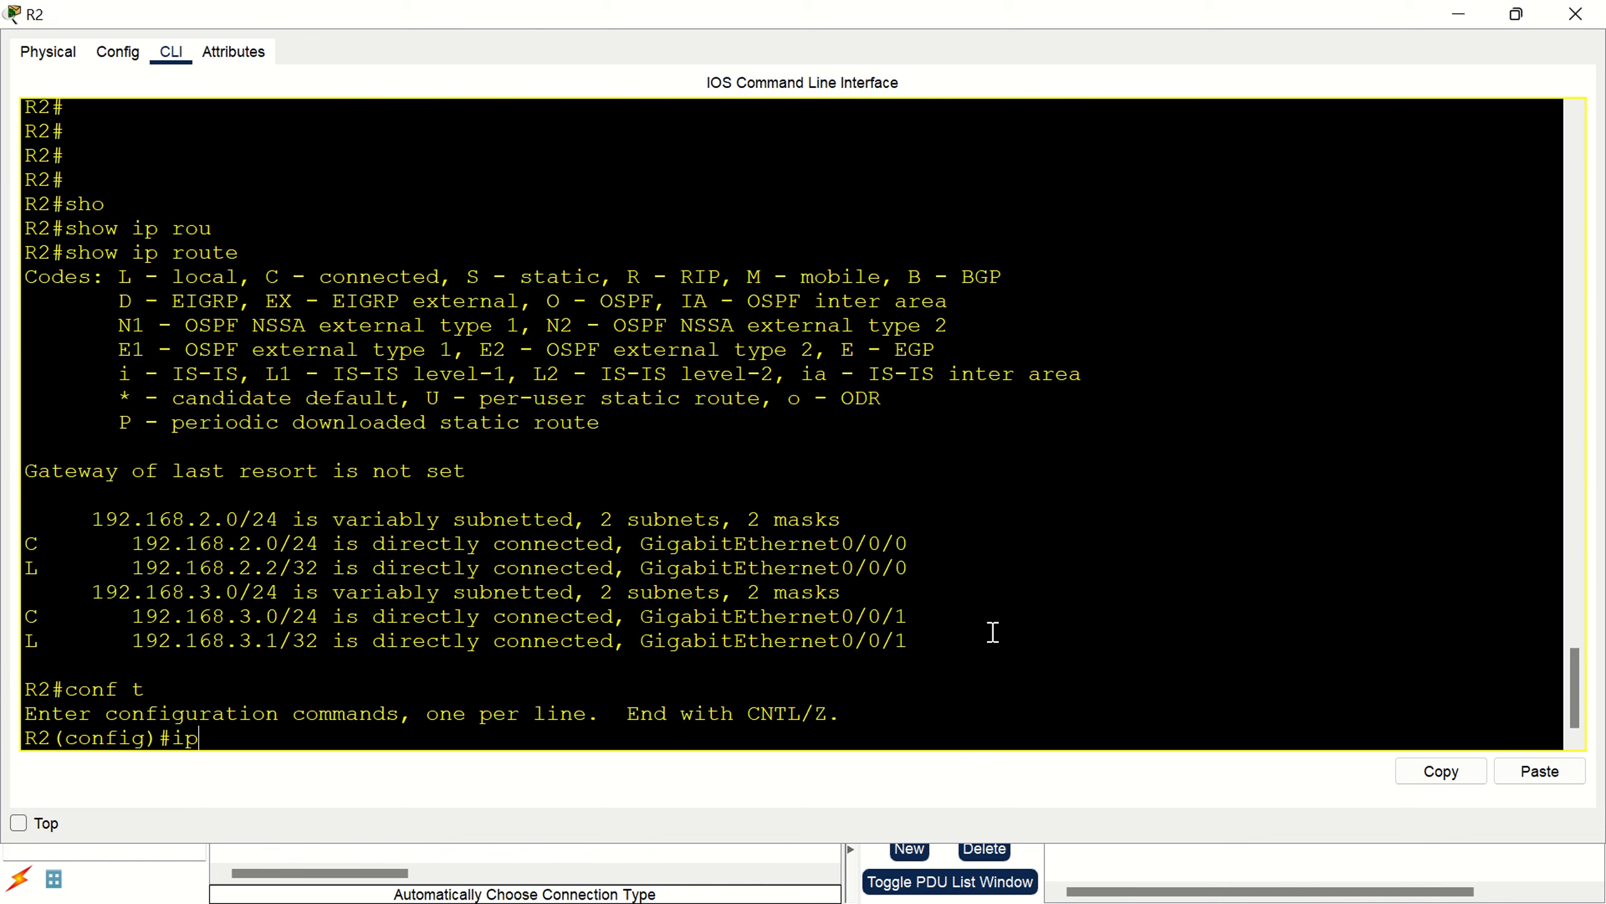
{"action": "type", "text": " rou"}
{"action": "key", "text": "Tab"}
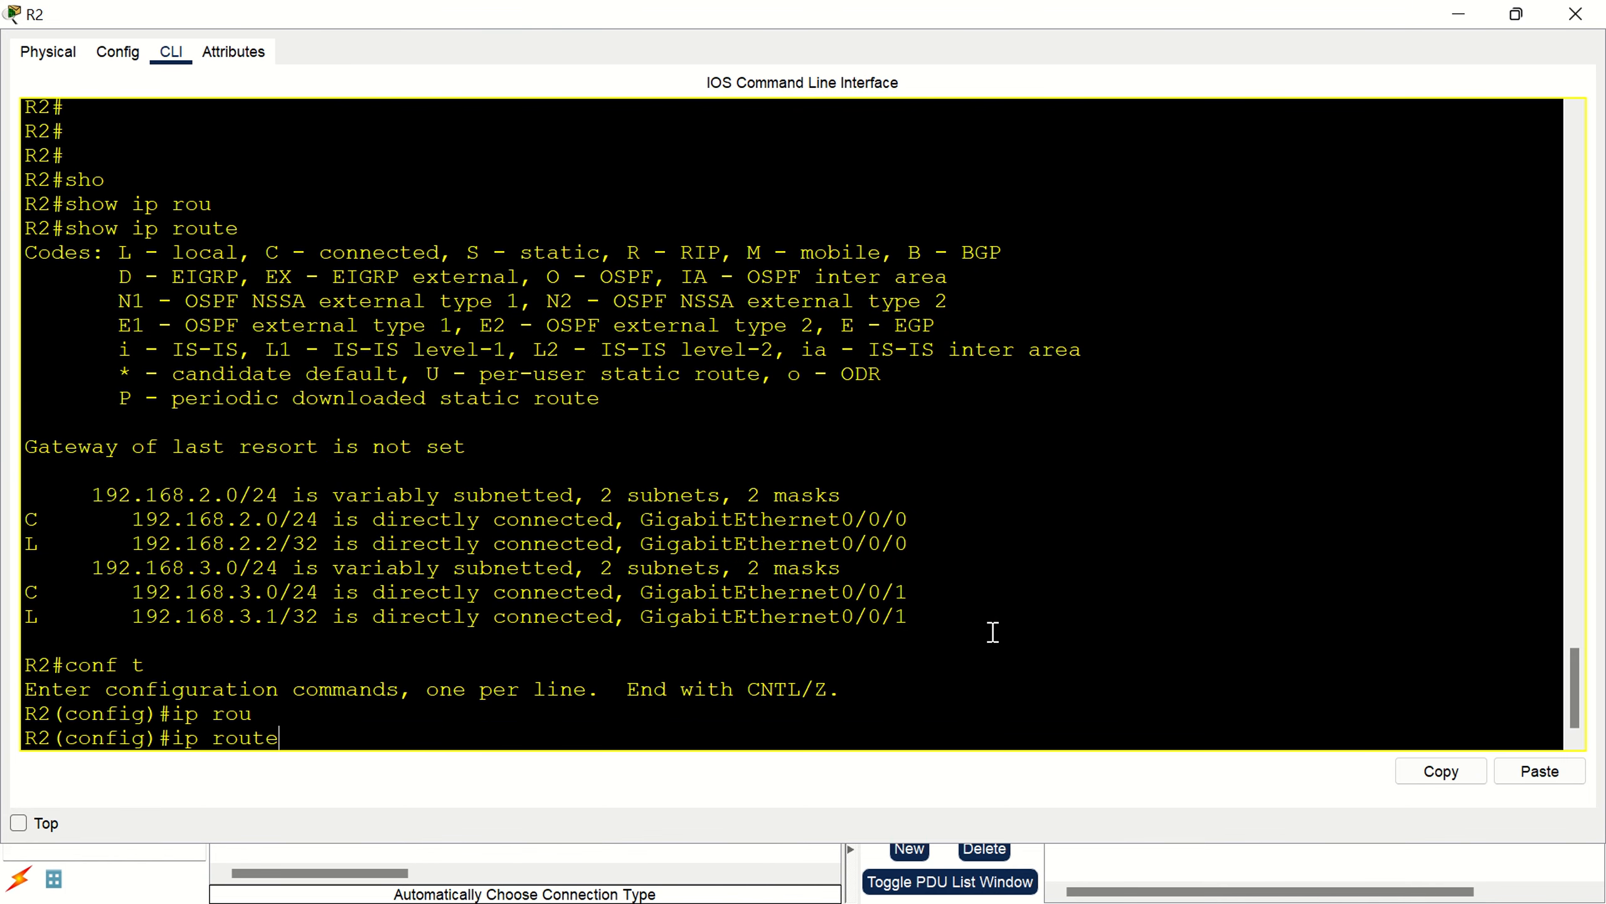
{"action": "type", "text": "192.168.1.2 255.255.255."}
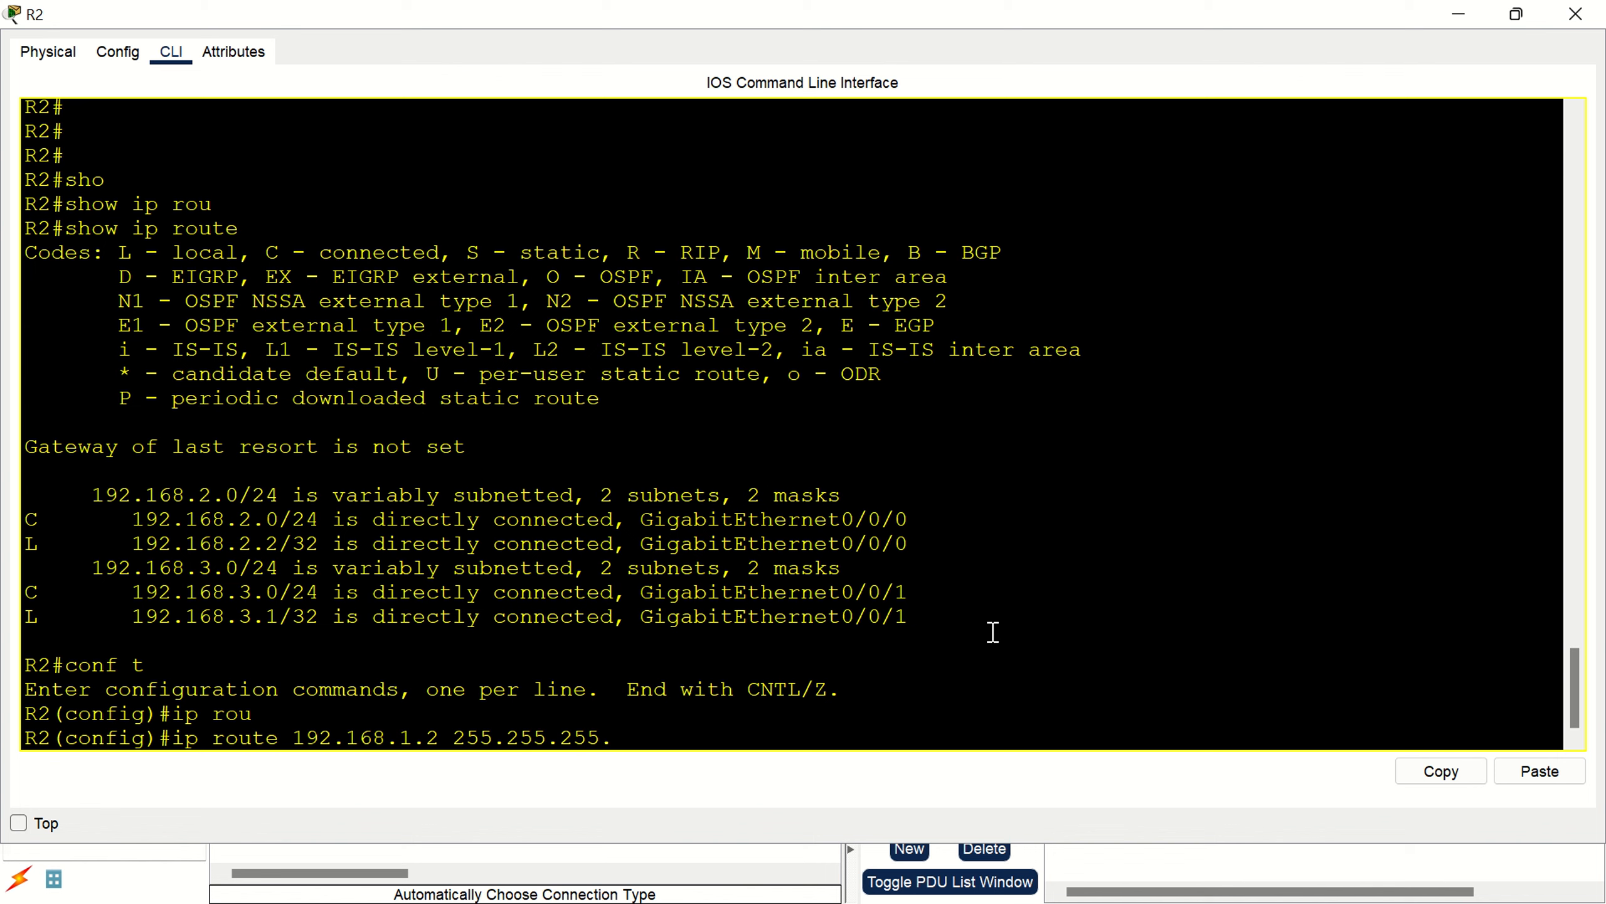
{"action": "type", "text": "255 192"}
{"action": "key", "text": "BackSpace"}
{"action": "key", "text": "BackSpace"}
{"action": "key", "text": "BackSpace"}
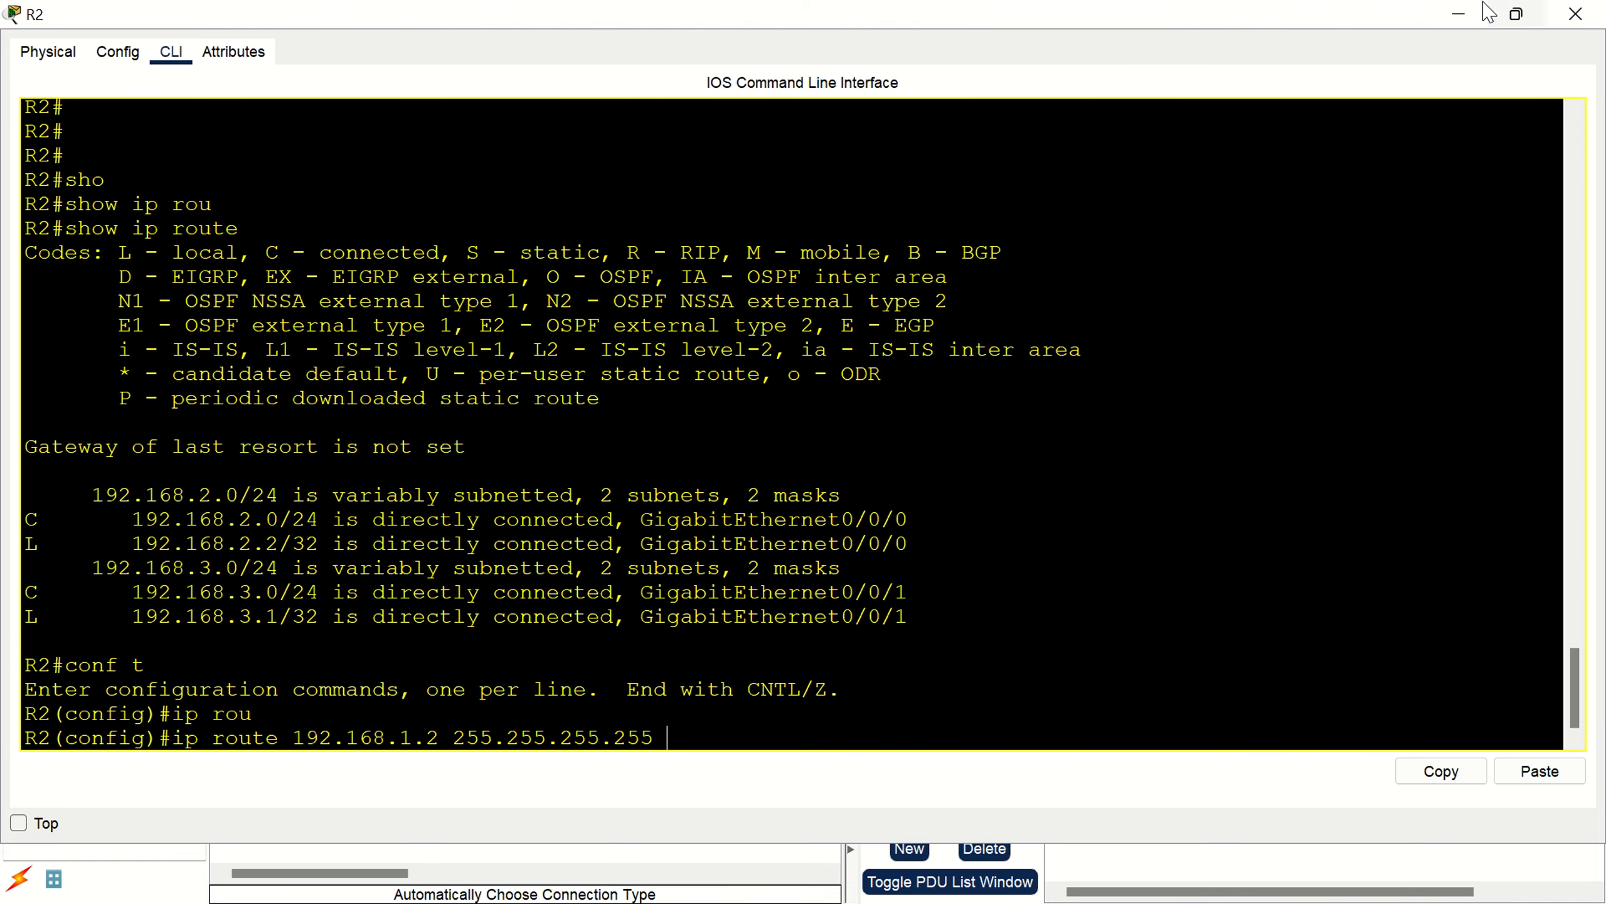
Check R2's interface toward R1 in the topology, complete the static route with exit interface GigabitEthernet 0/0/0, and leave configuration mode.
{"action": "left_click", "coordinate": [1465, 14]}
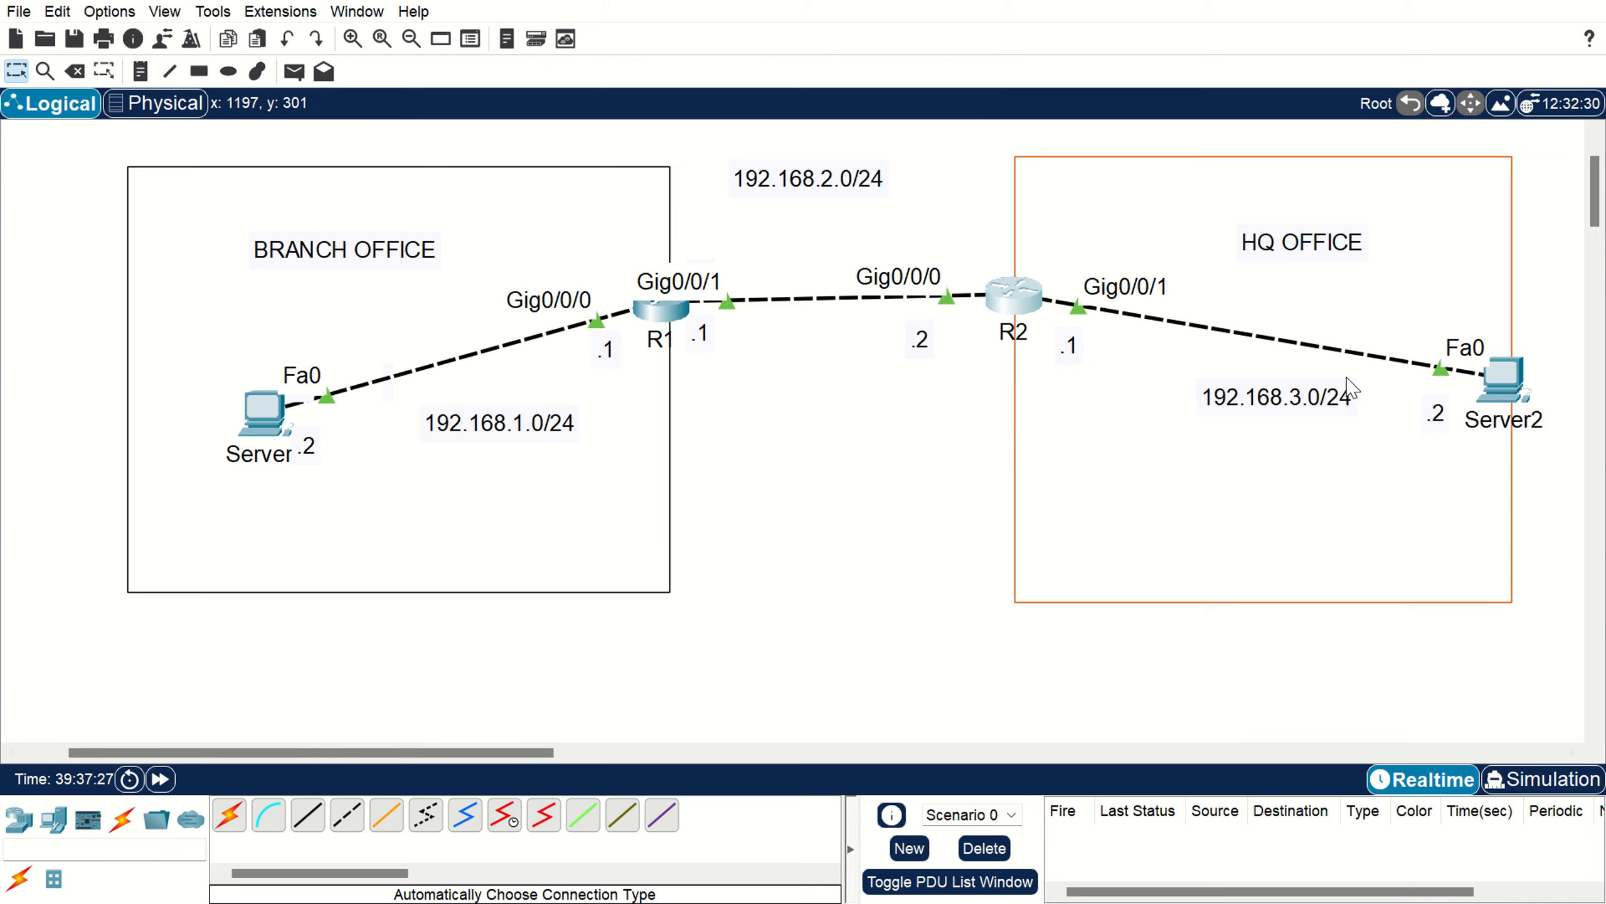
{"action": "left_click", "coordinate": [1016, 298]}
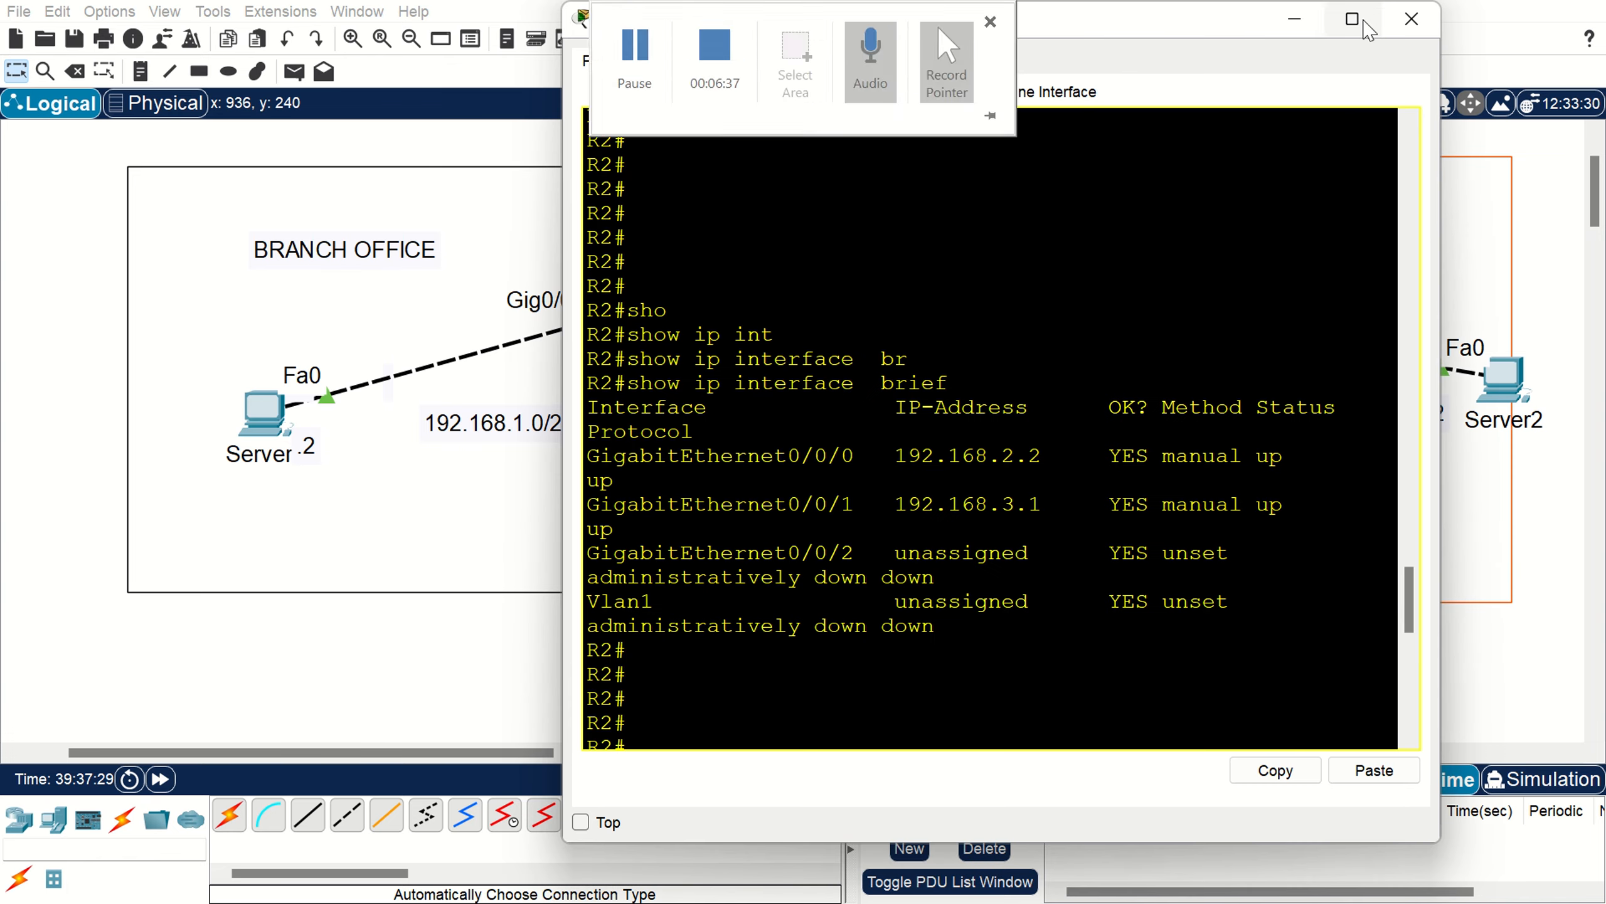
{"action": "left_click", "coordinate": [1353, 19]}
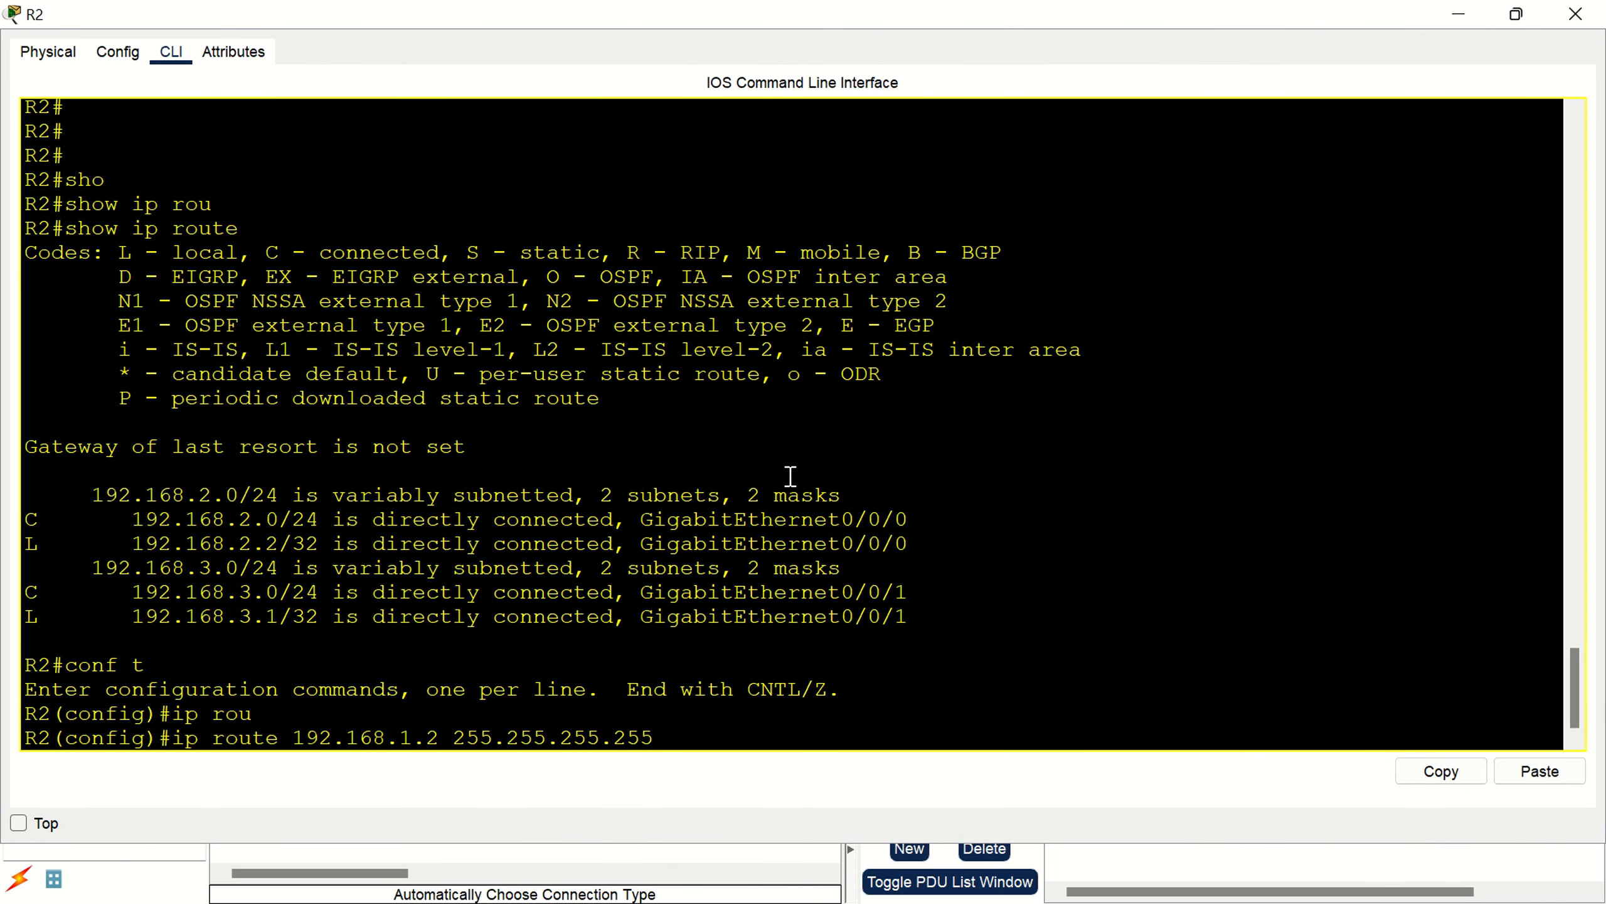
{"action": "type", "text": "gi"}
{"action": "key", "text": "Tab"}
{"action": "type", "text": "0/0/0"}
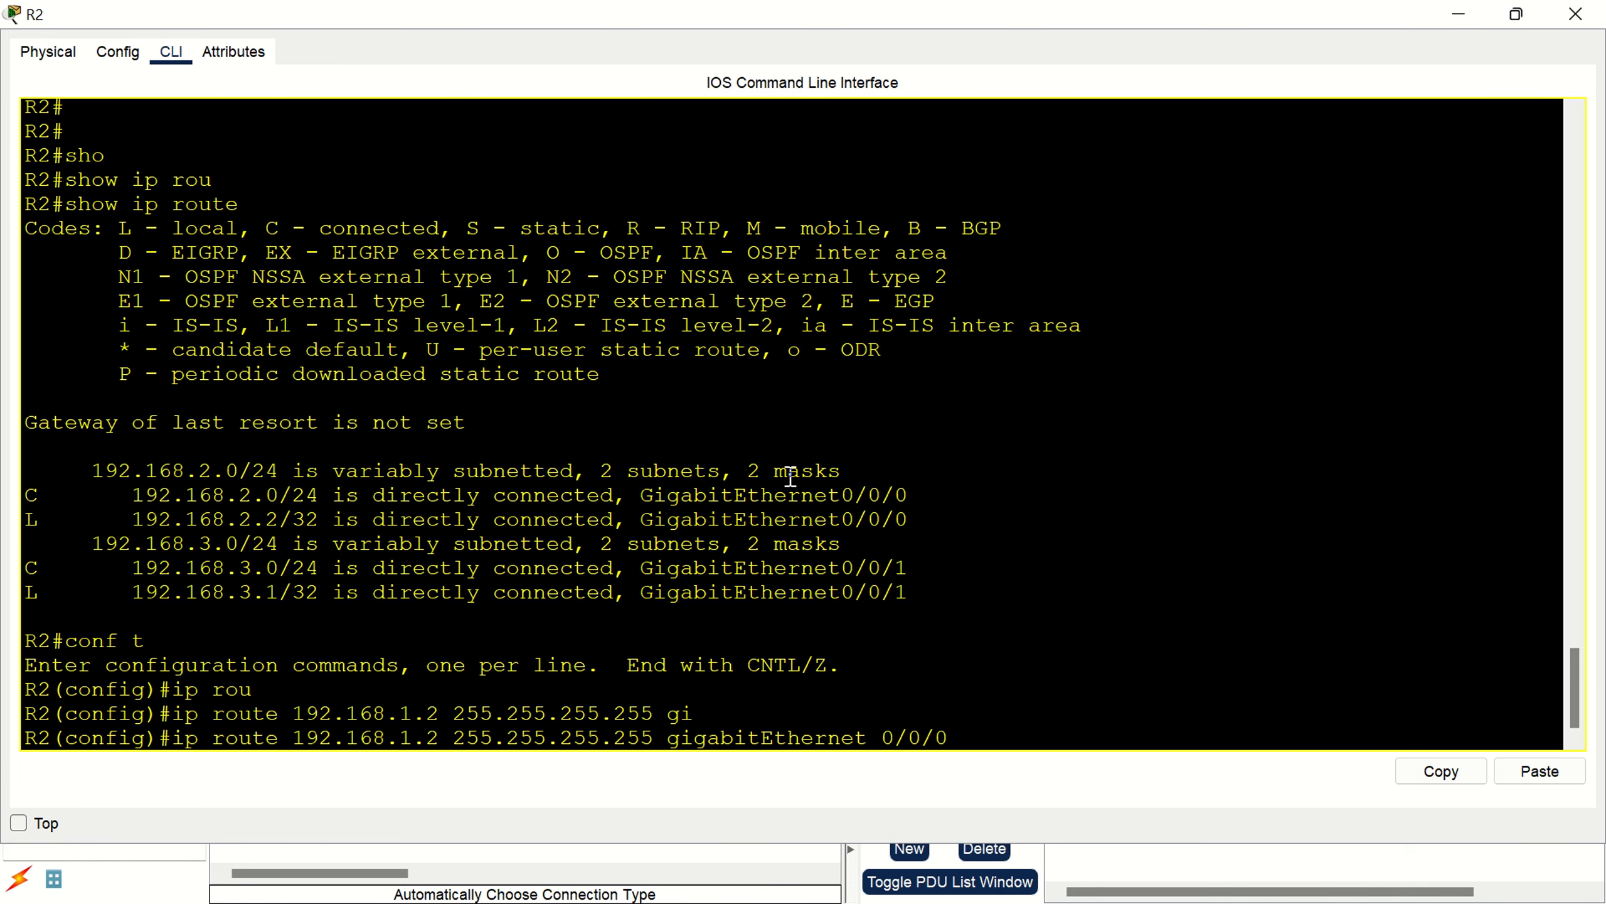
{"action": "key", "text": "Return"}
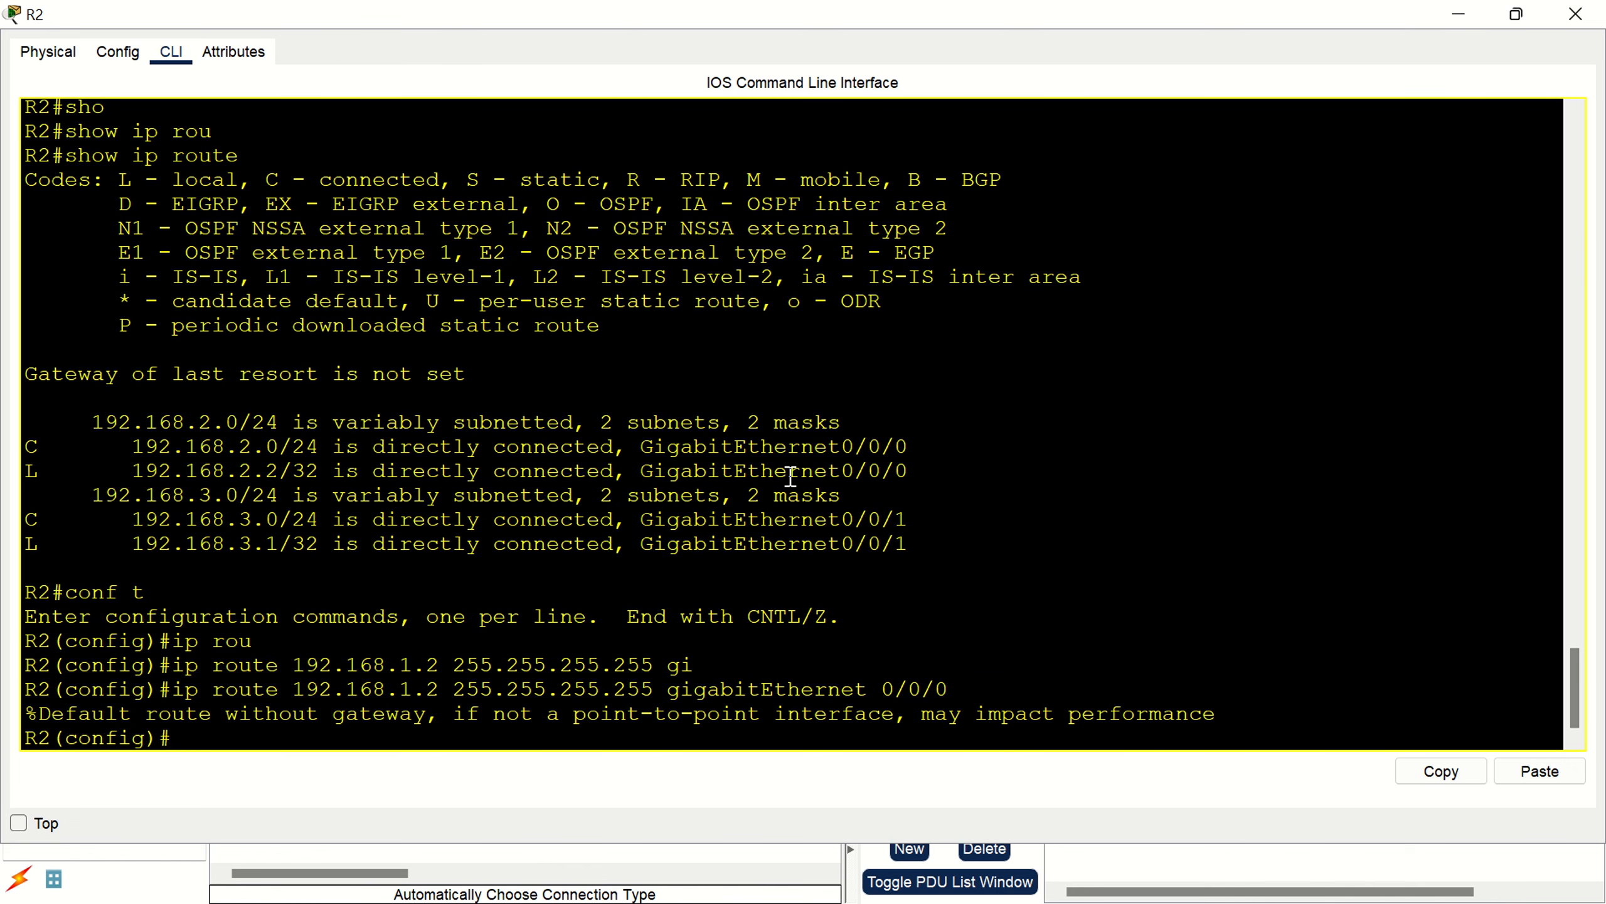
{"action": "key", "text": "Return"}
{"action": "key", "text": "Return"}
{"action": "key", "text": "Return"}
{"action": "key", "text": "Return"}
{"action": "key", "text": "Return"}
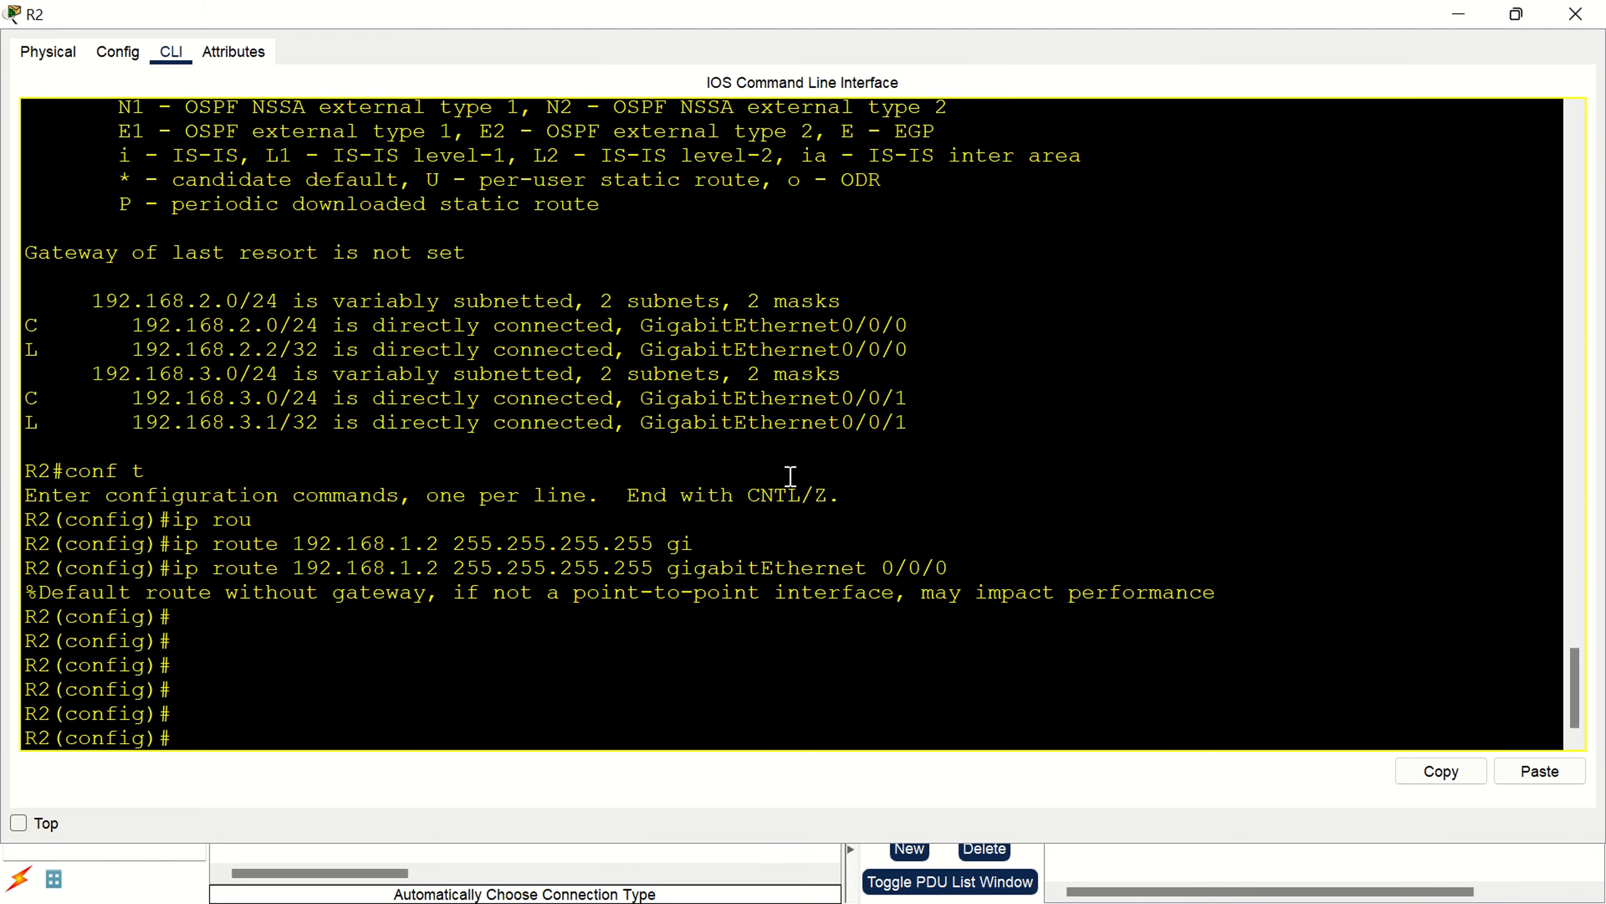
{"action": "key", "text": "ctrl+z"}
Display R2's routing table with show ip route and highlight the static host route entry for 192.168.1.2/32.
{"action": "type", "text": "sho"}
{"action": "key", "text": "Tab"}
{"action": "type", "text": "ip rou"}
{"action": "key", "text": "Tab"}
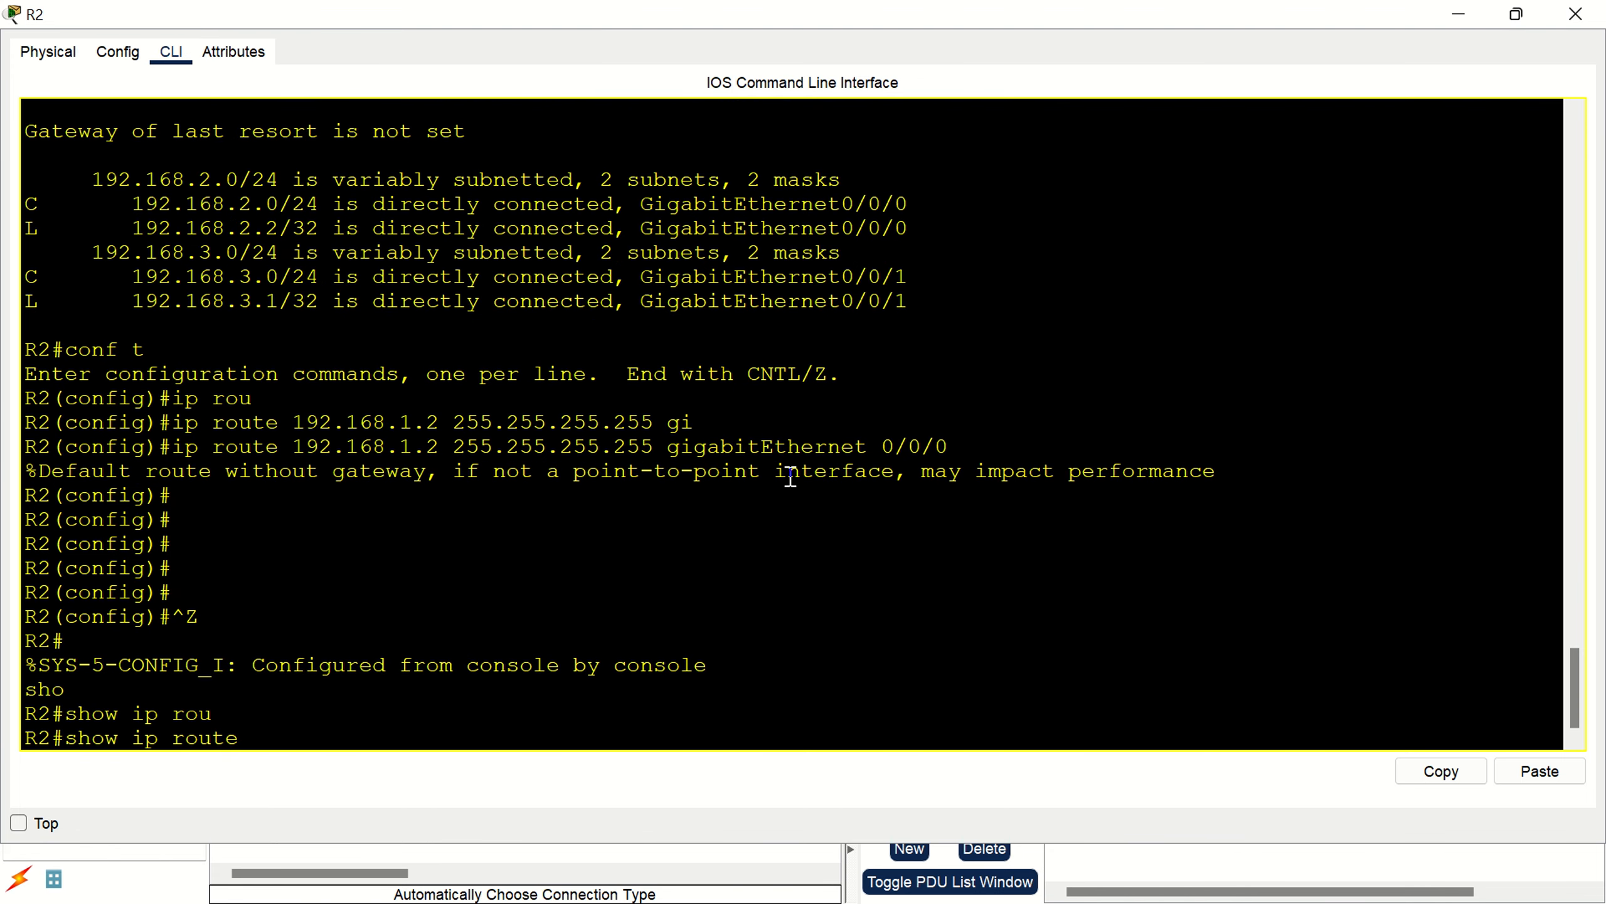
{"action": "key", "text": "Return"}
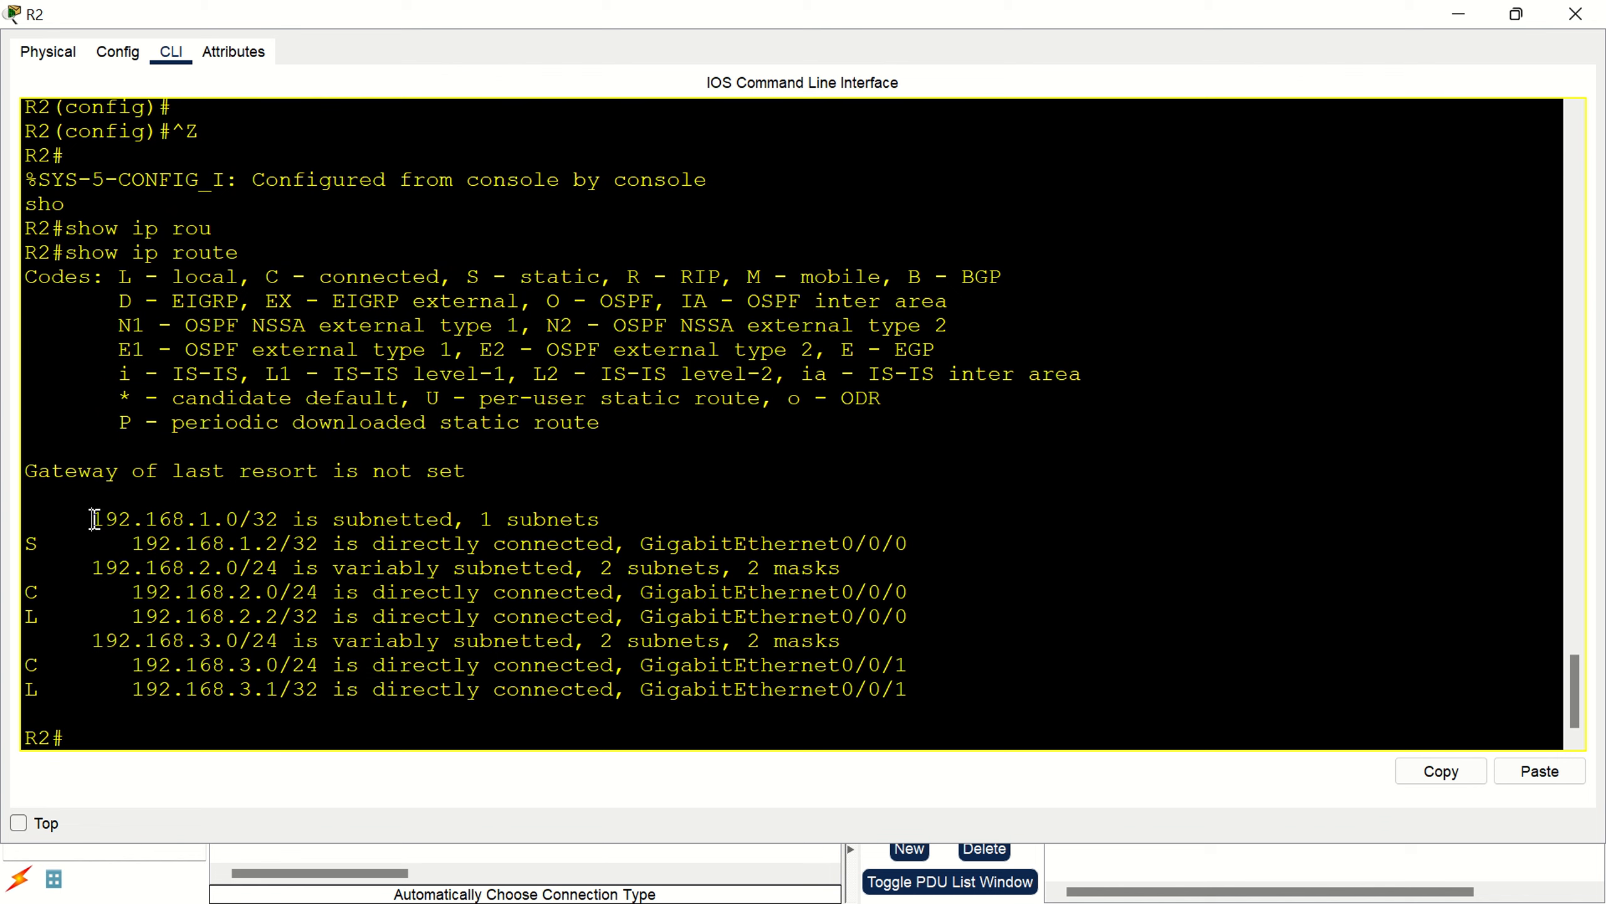
{"action": "left_click_drag", "start_coordinate": [93, 519], "coordinate": [927, 552]}
{"action": "left_click", "coordinate": [925, 549]}
{"action": "left_click_drag", "start_coordinate": [906, 548], "coordinate": [101, 548]}
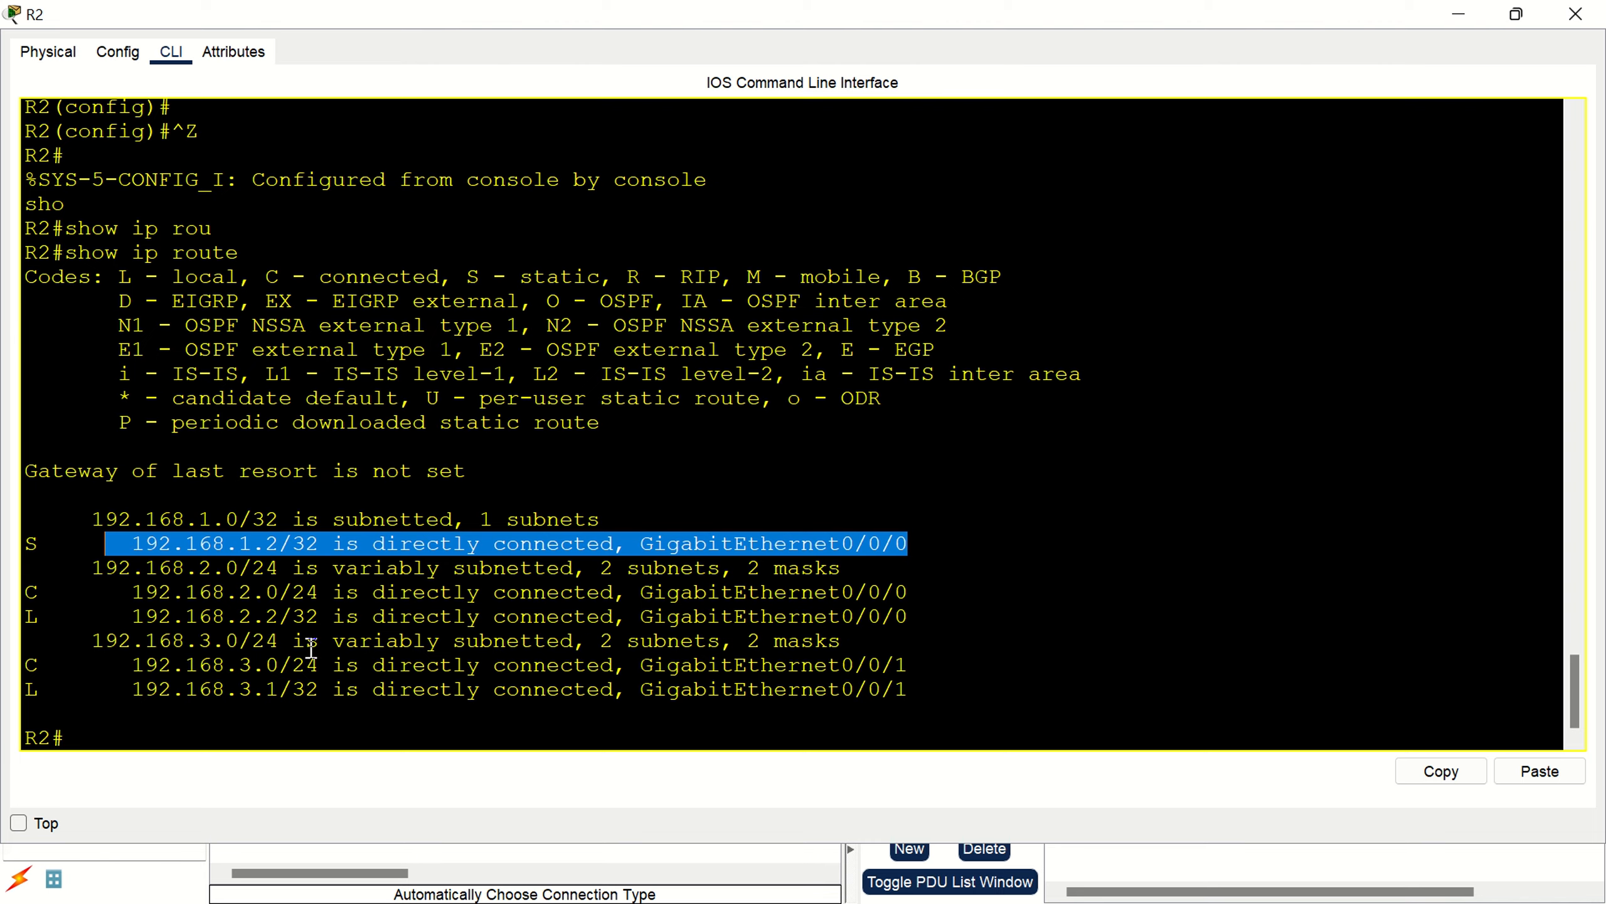
{"action": "left_click", "coordinate": [268, 687]}
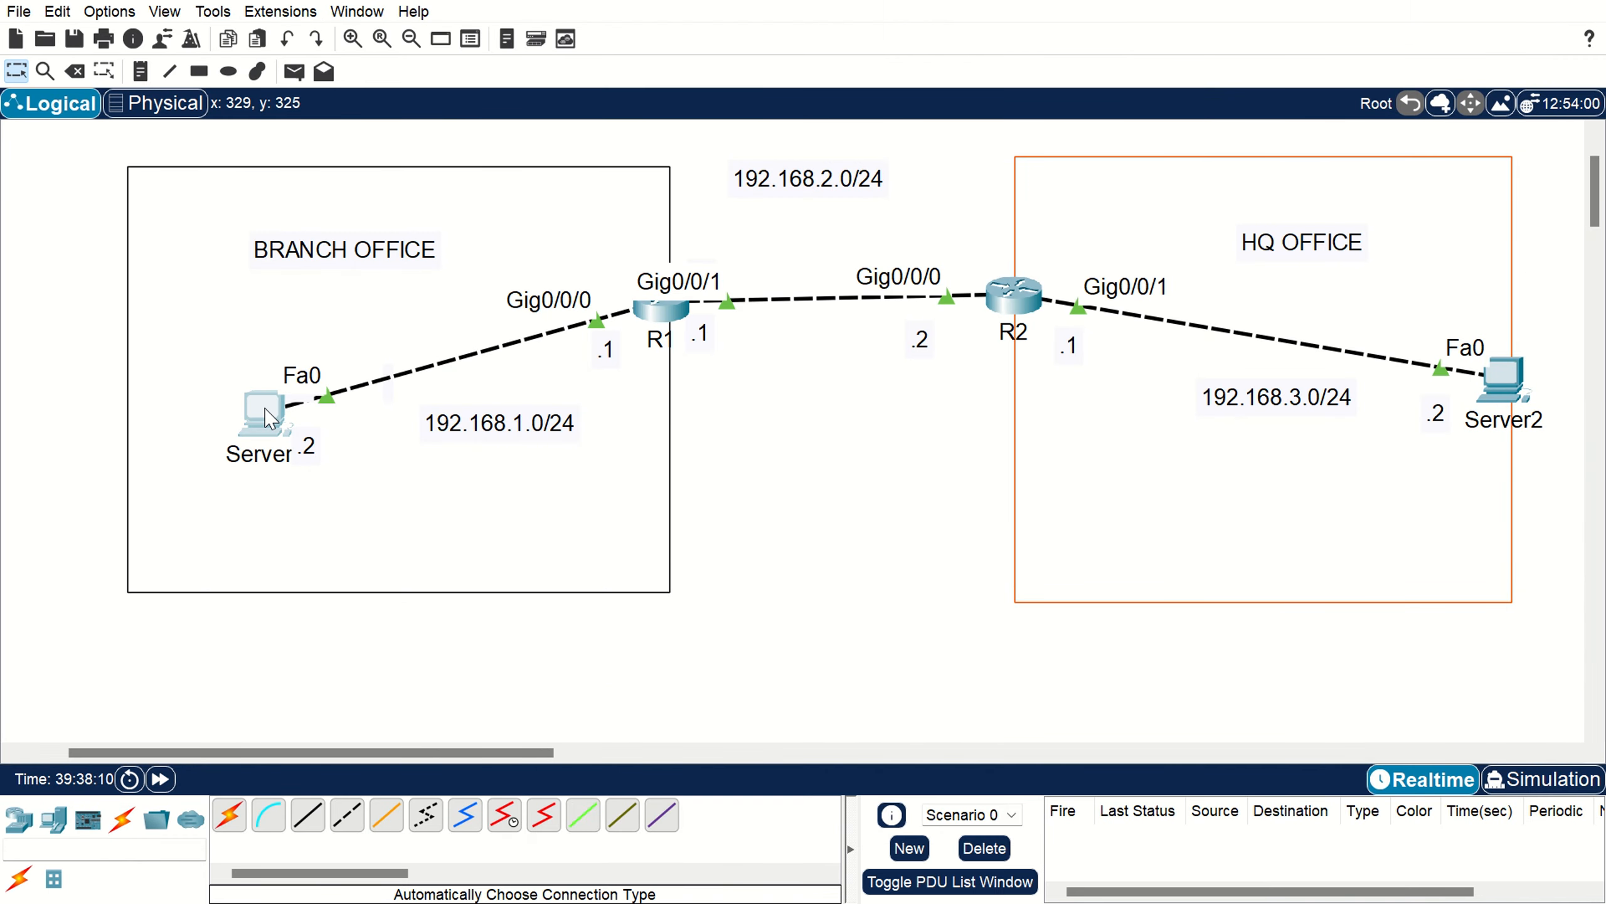
Ping 192.168.3.2 from Server1's command prompt, highlight the replies, and close the Server1 window.
{"action": "left_click", "coordinate": [270, 418]}
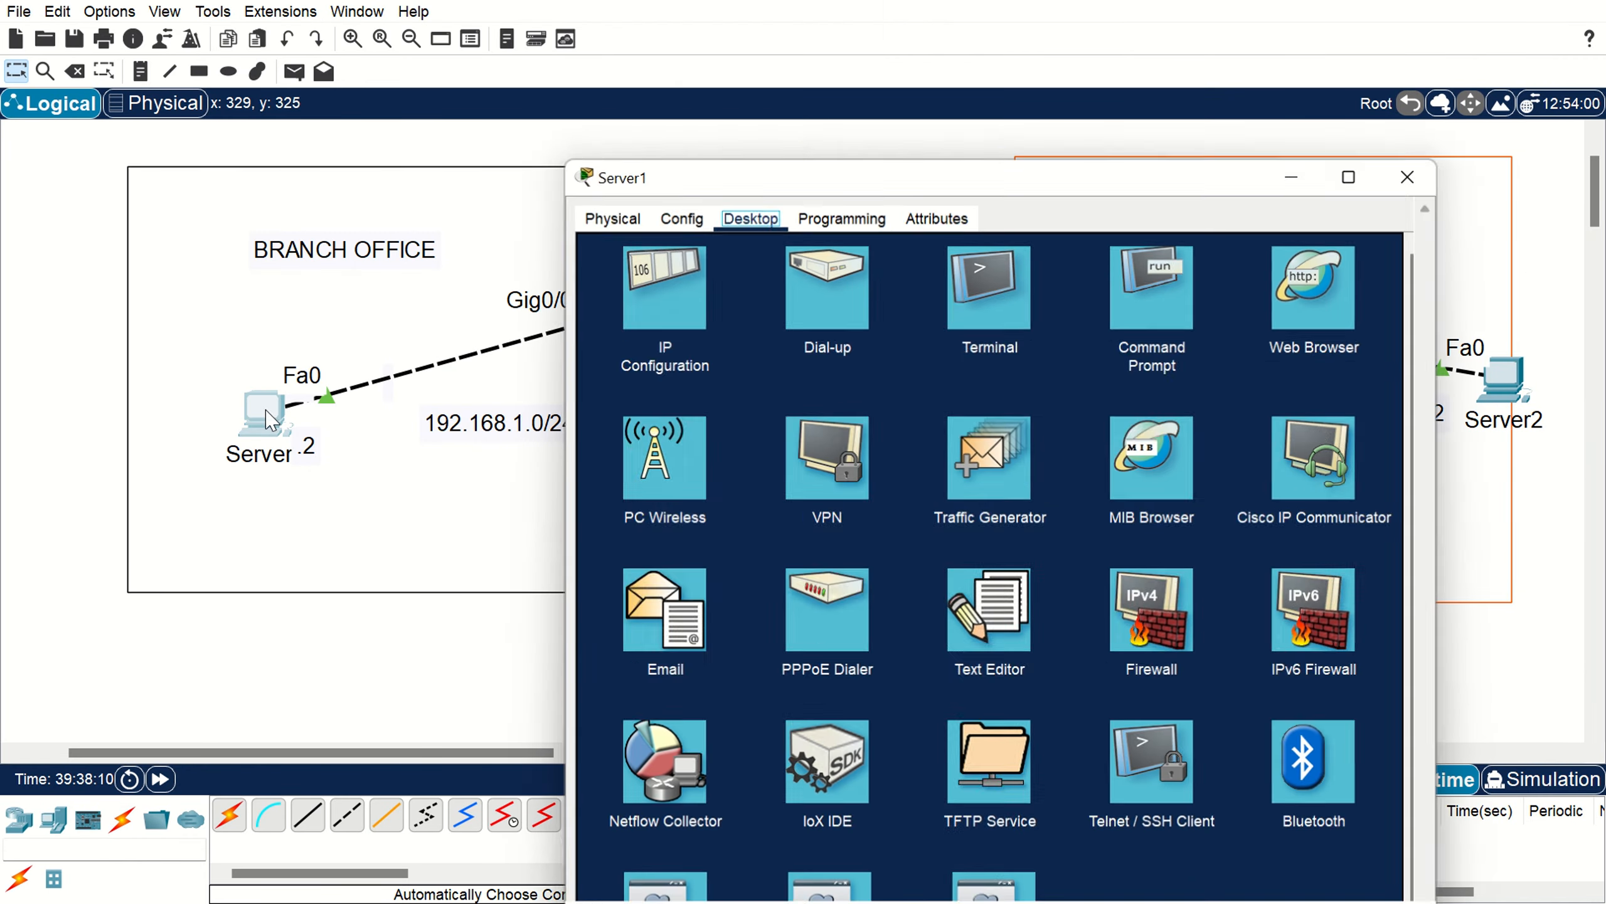
{"action": "left_click", "coordinate": [1412, 14]}
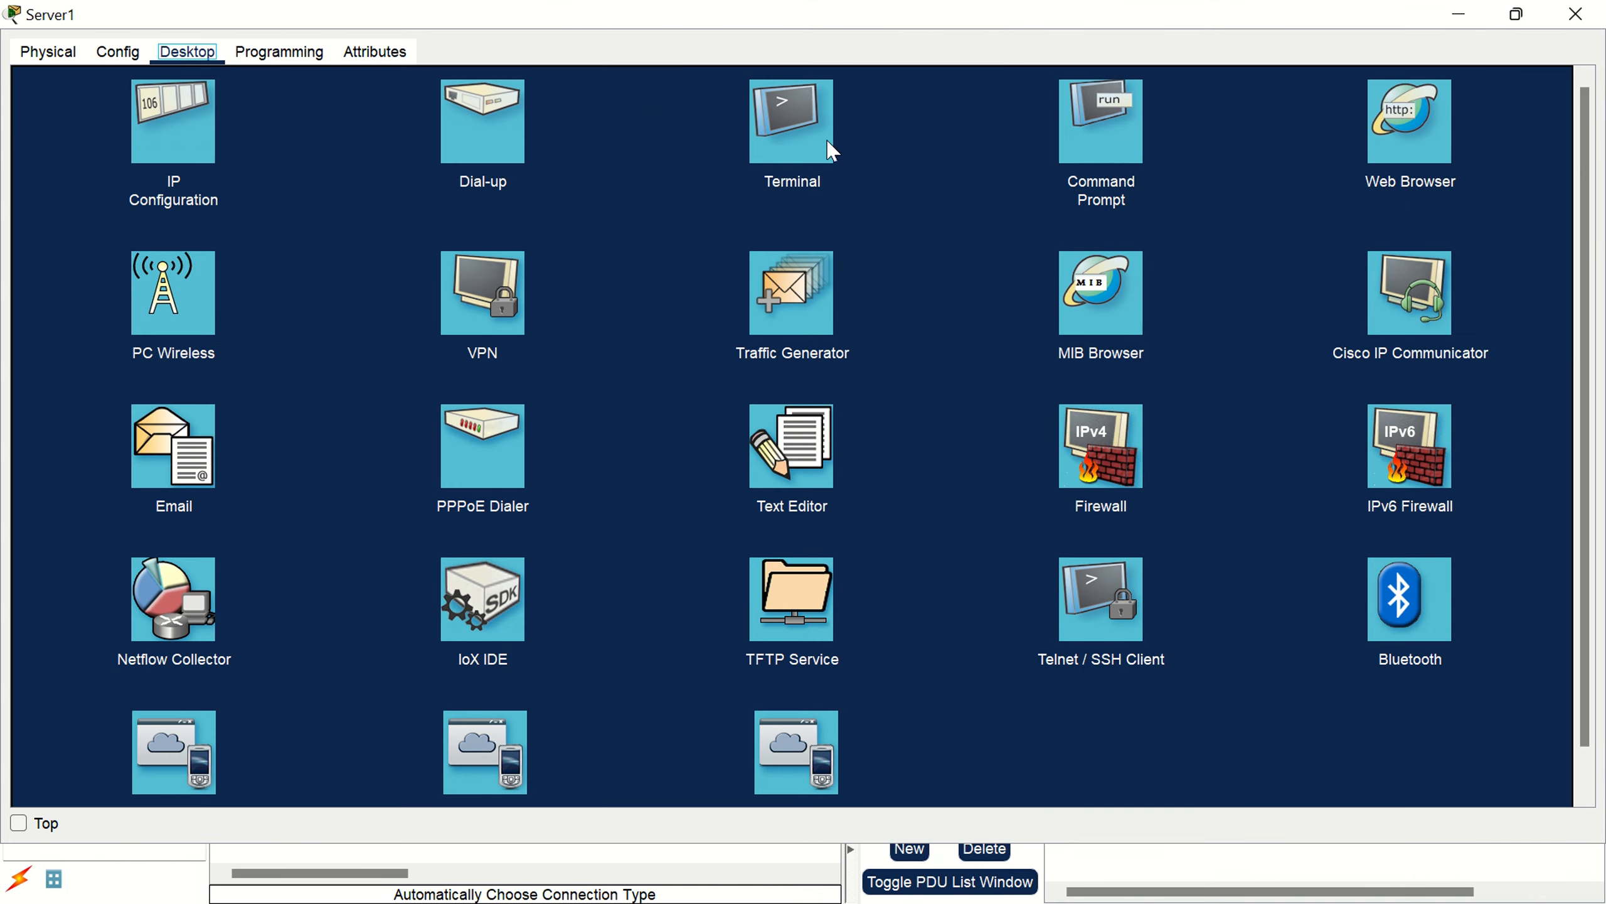
{"action": "left_click", "coordinate": [1078, 142]}
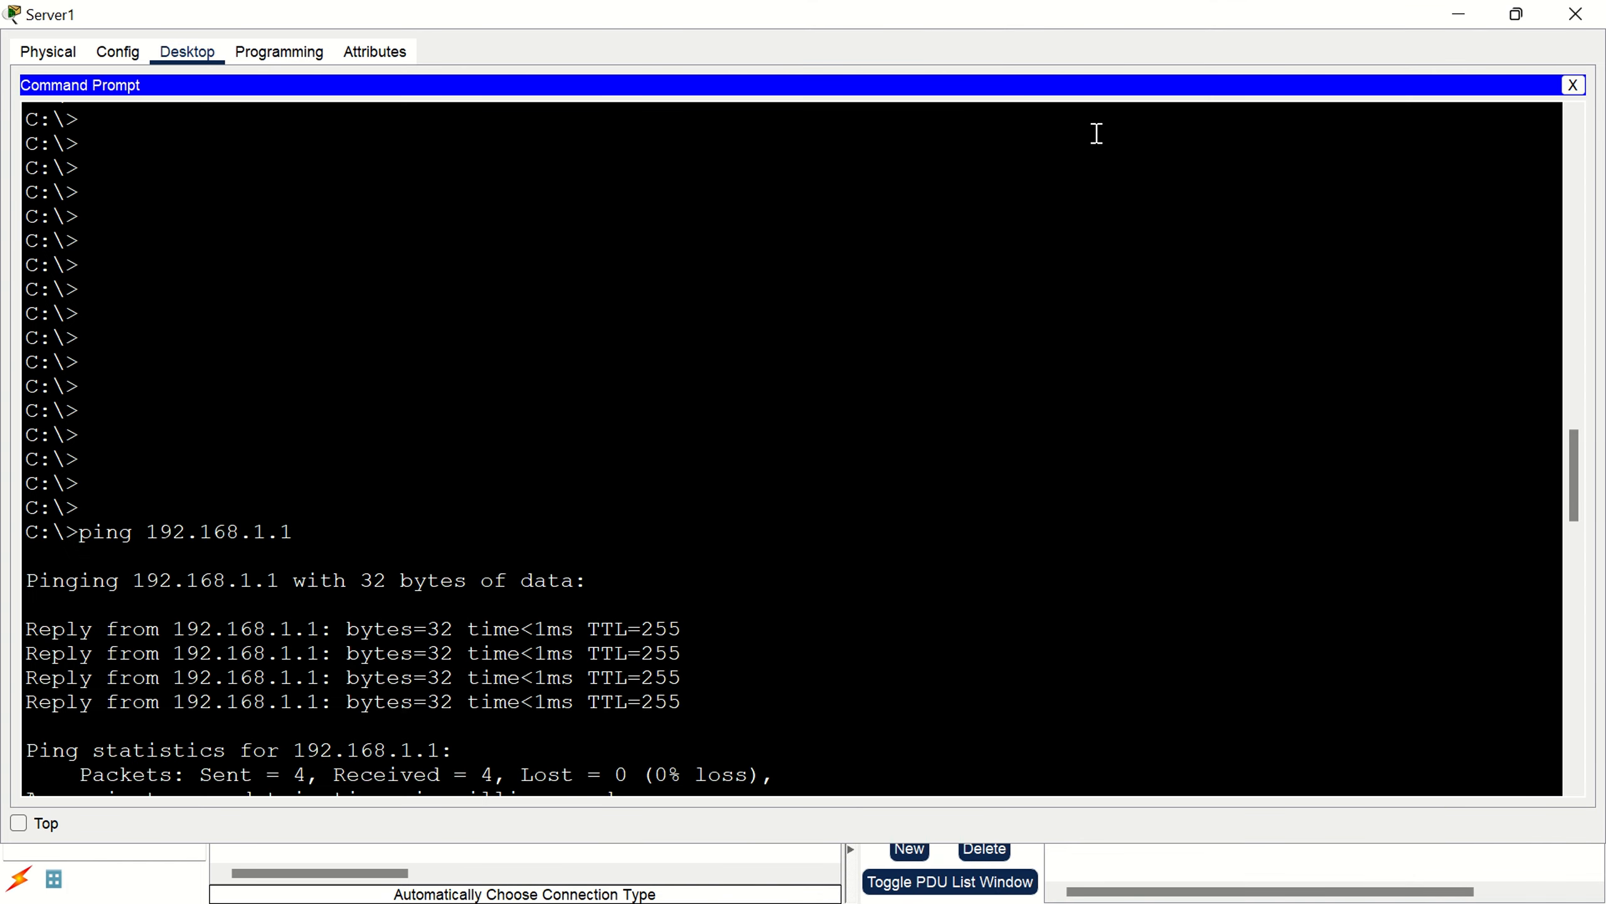
{"action": "key", "text": "Return"}
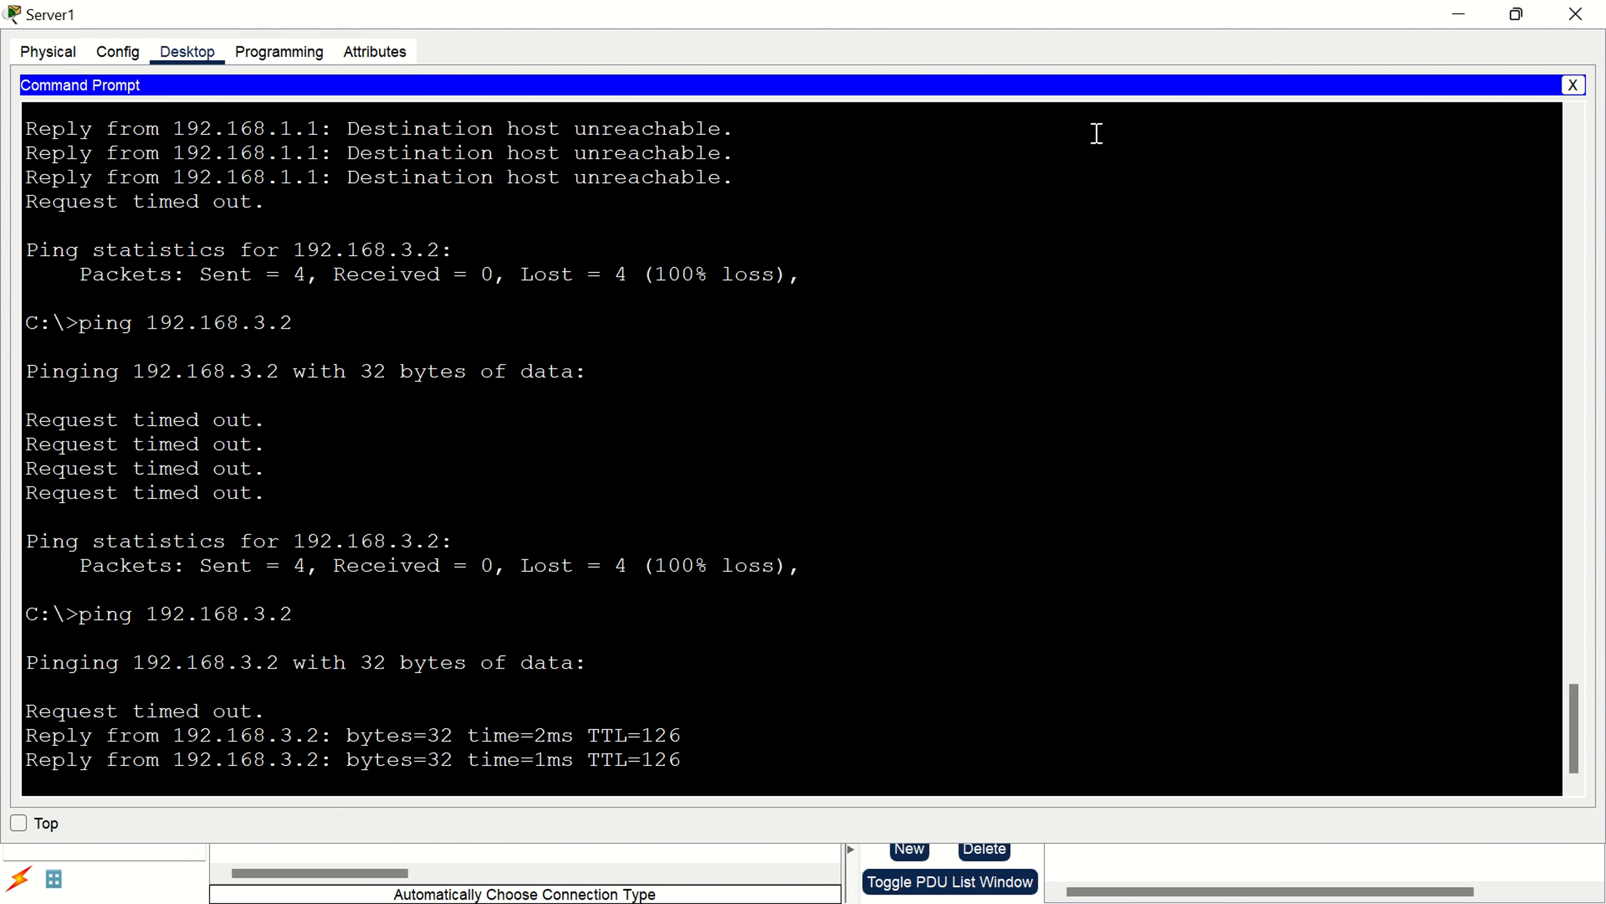
{"action": "left_click_drag", "start_coordinate": [714, 613], "coordinate": [4, 571]}
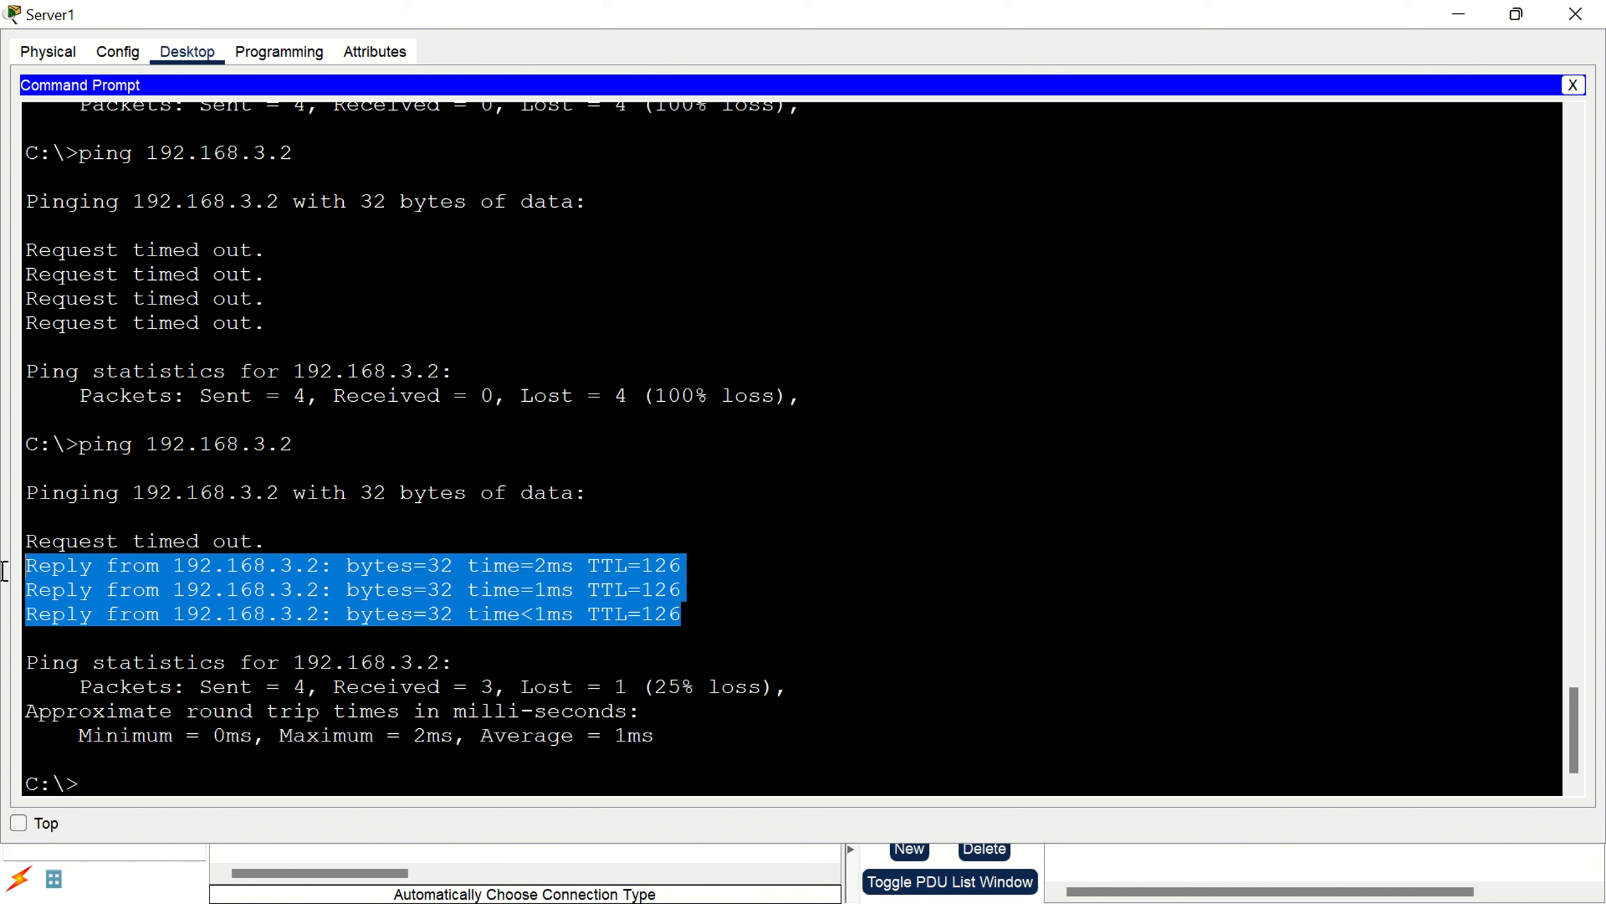
{"action": "left_click", "coordinate": [1575, 14]}
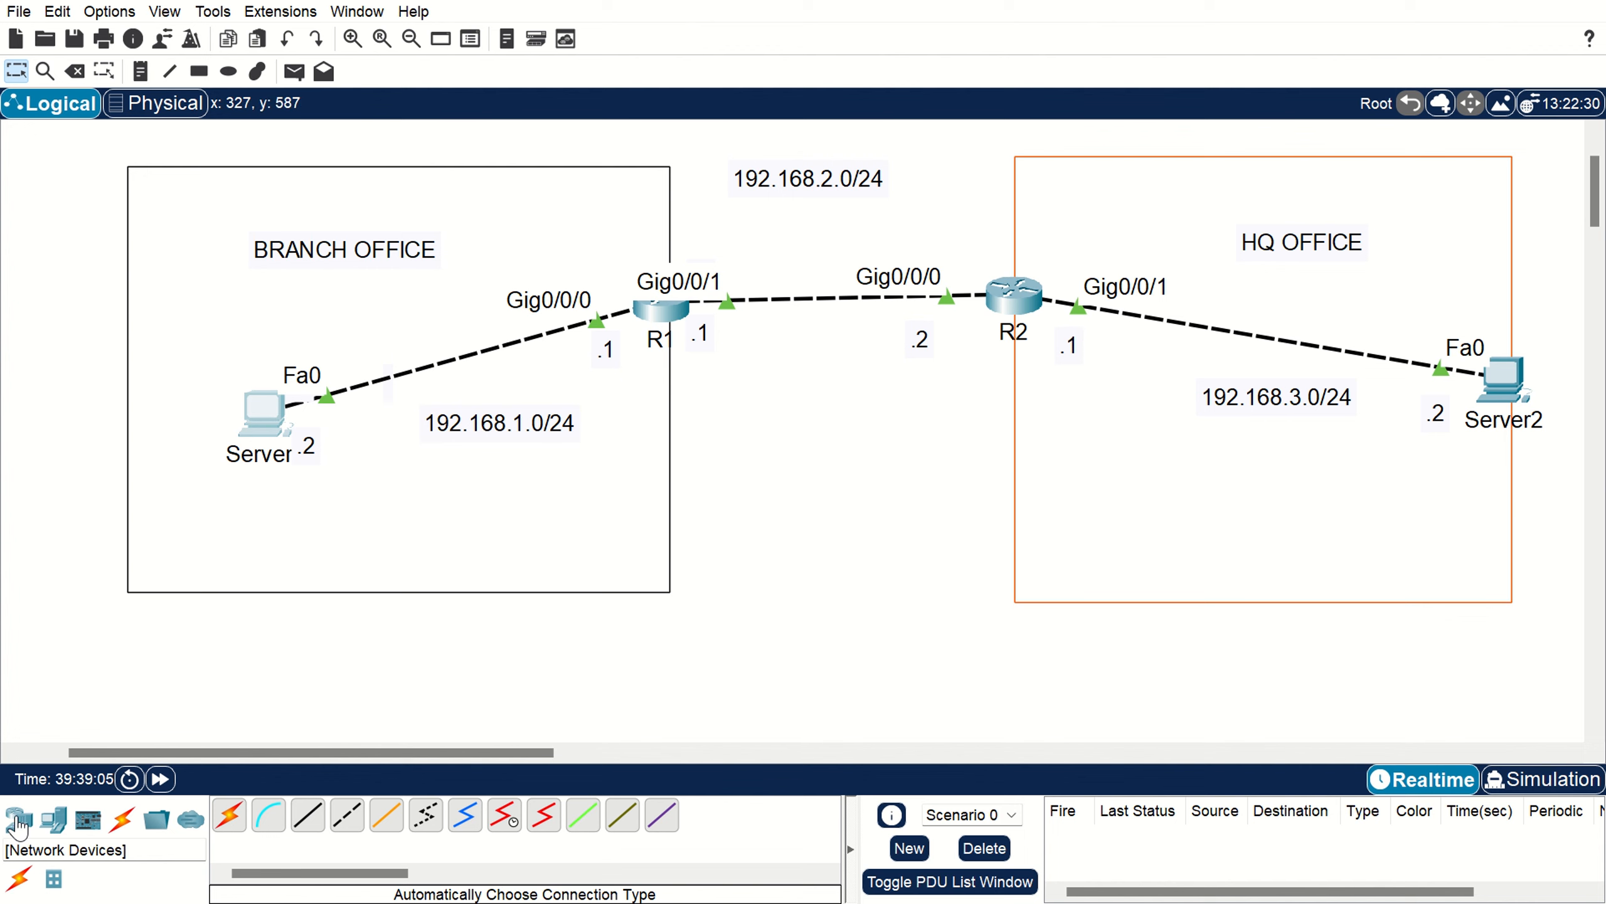
Add a PC below Server2 and a 2960 switch inside the HQ OFFICE area.
{"action": "left_click", "coordinate": [53, 820]}
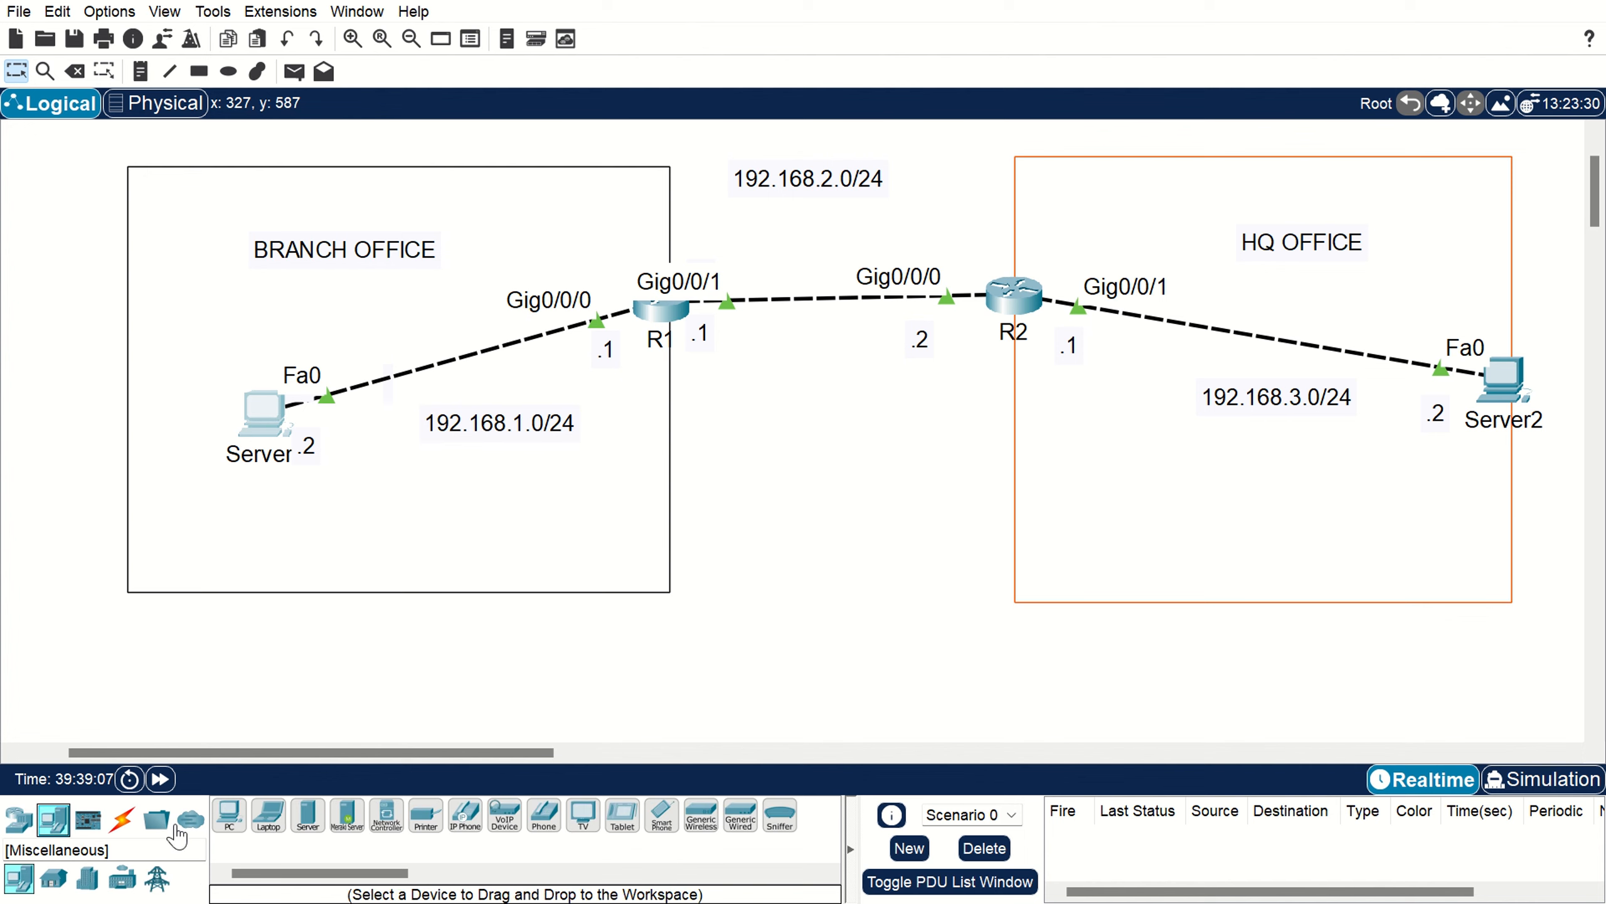
{"action": "left_click", "coordinate": [229, 817]}
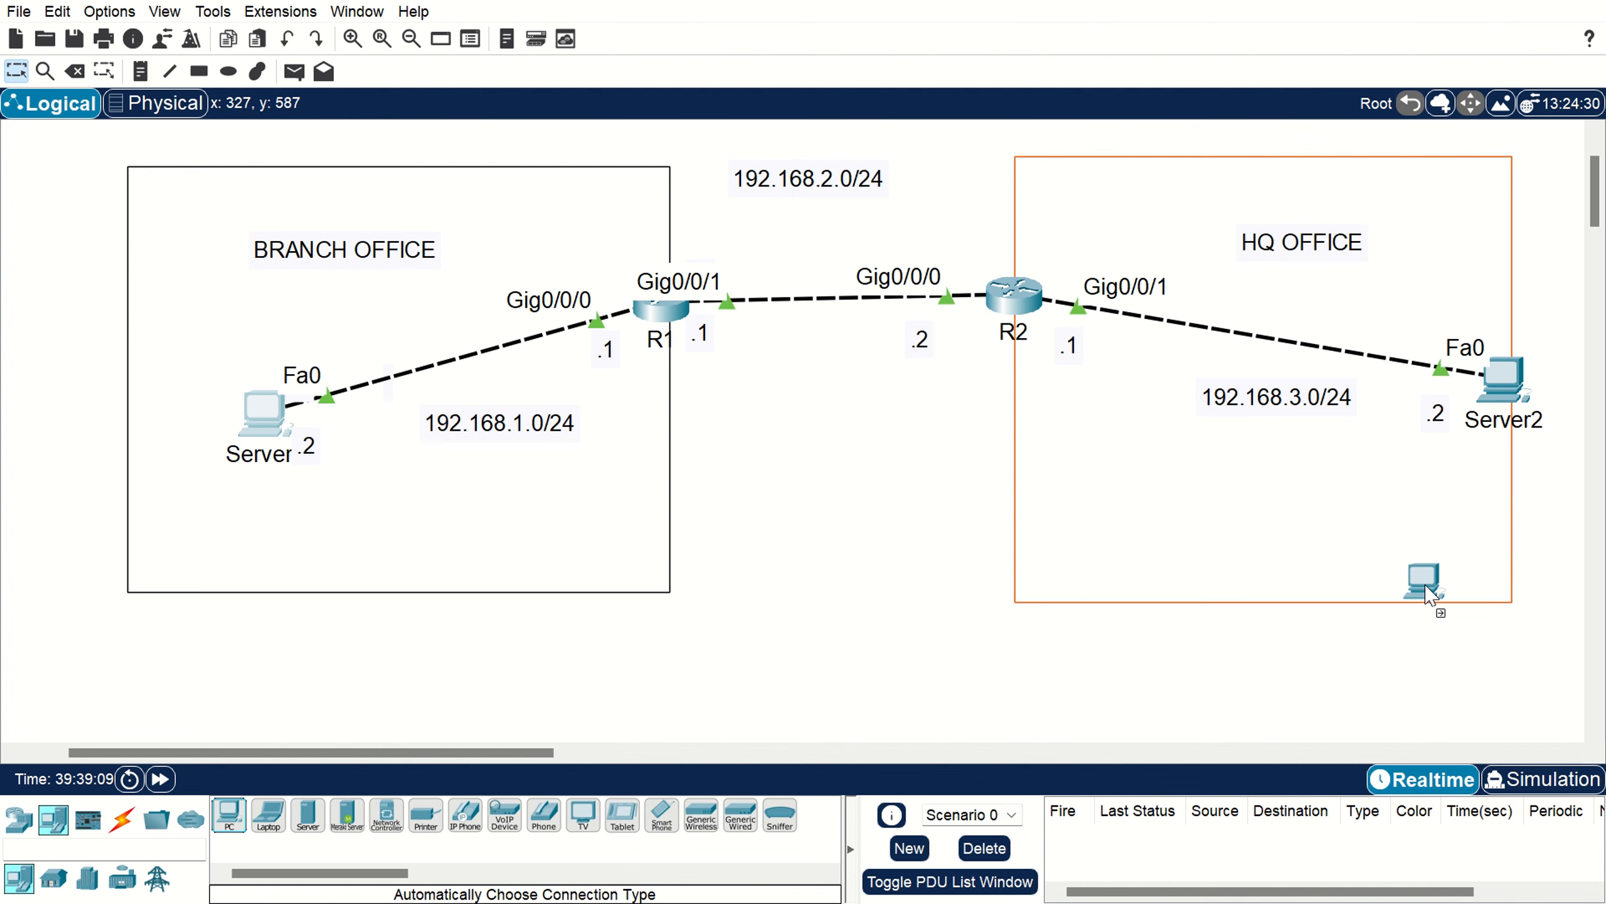
{"action": "left_click", "coordinate": [1458, 547]}
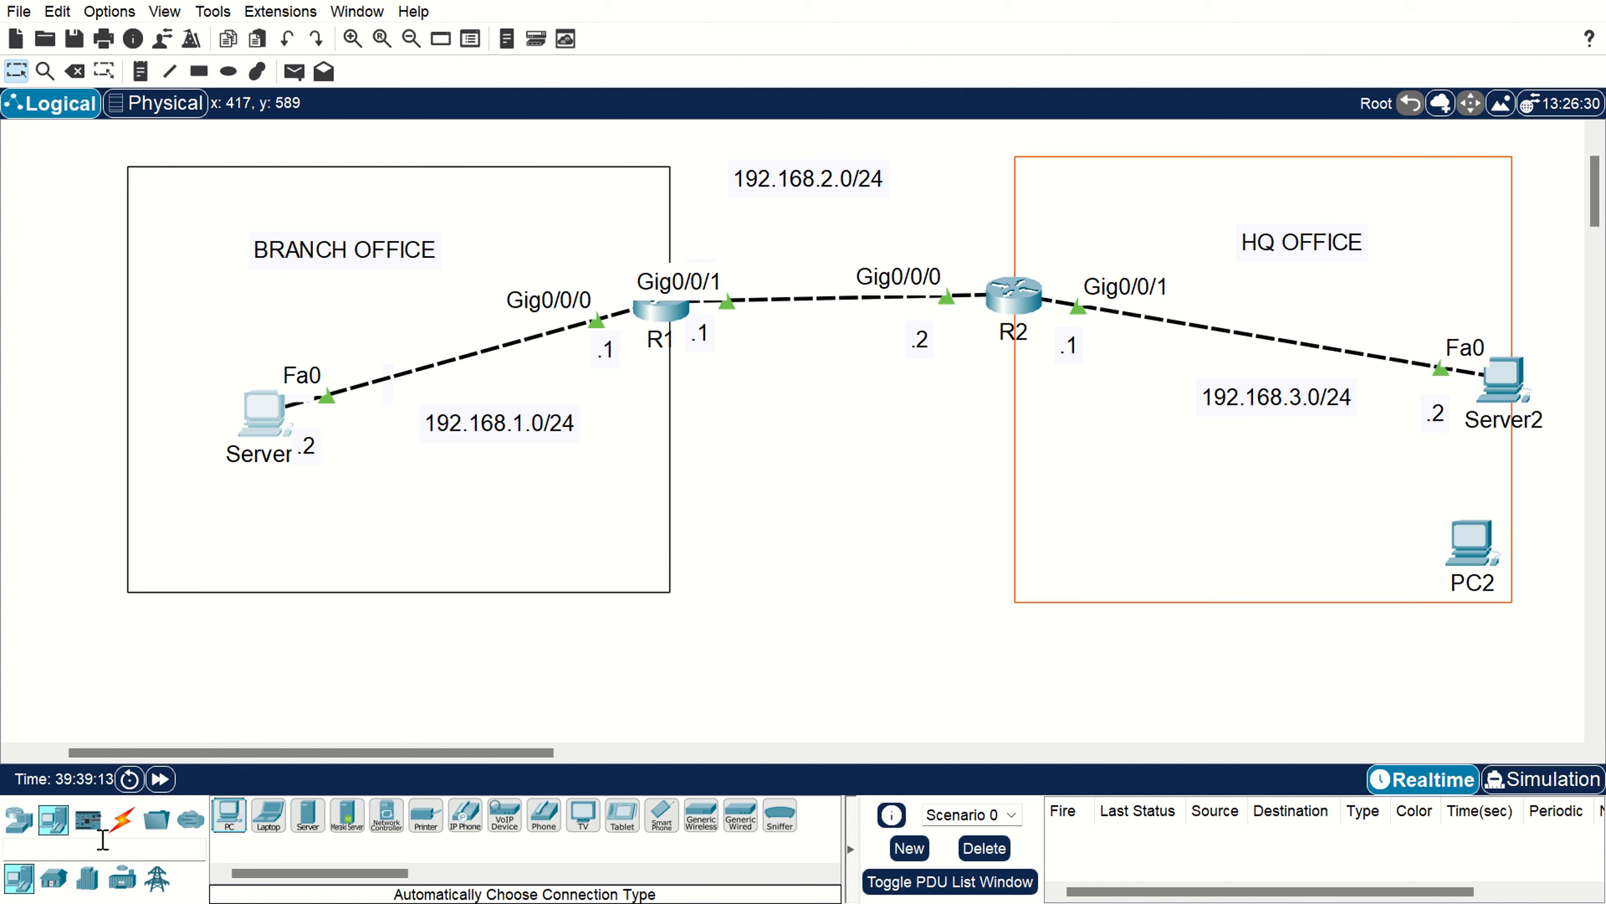
{"action": "left_click", "coordinate": [19, 819]}
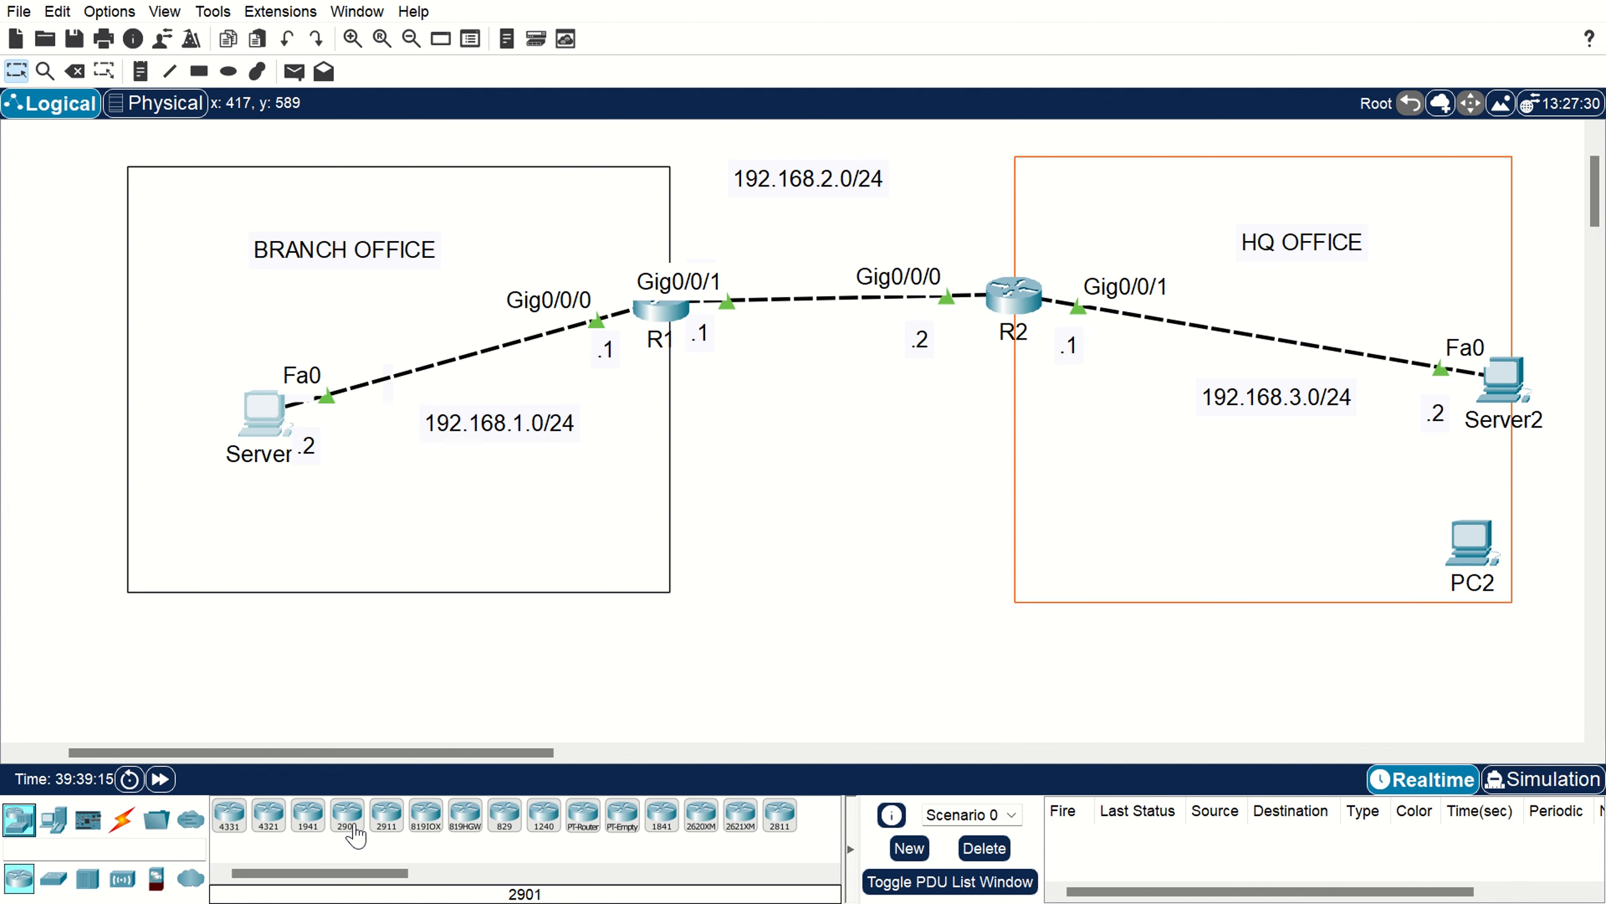
{"action": "left_click", "coordinate": [53, 878]}
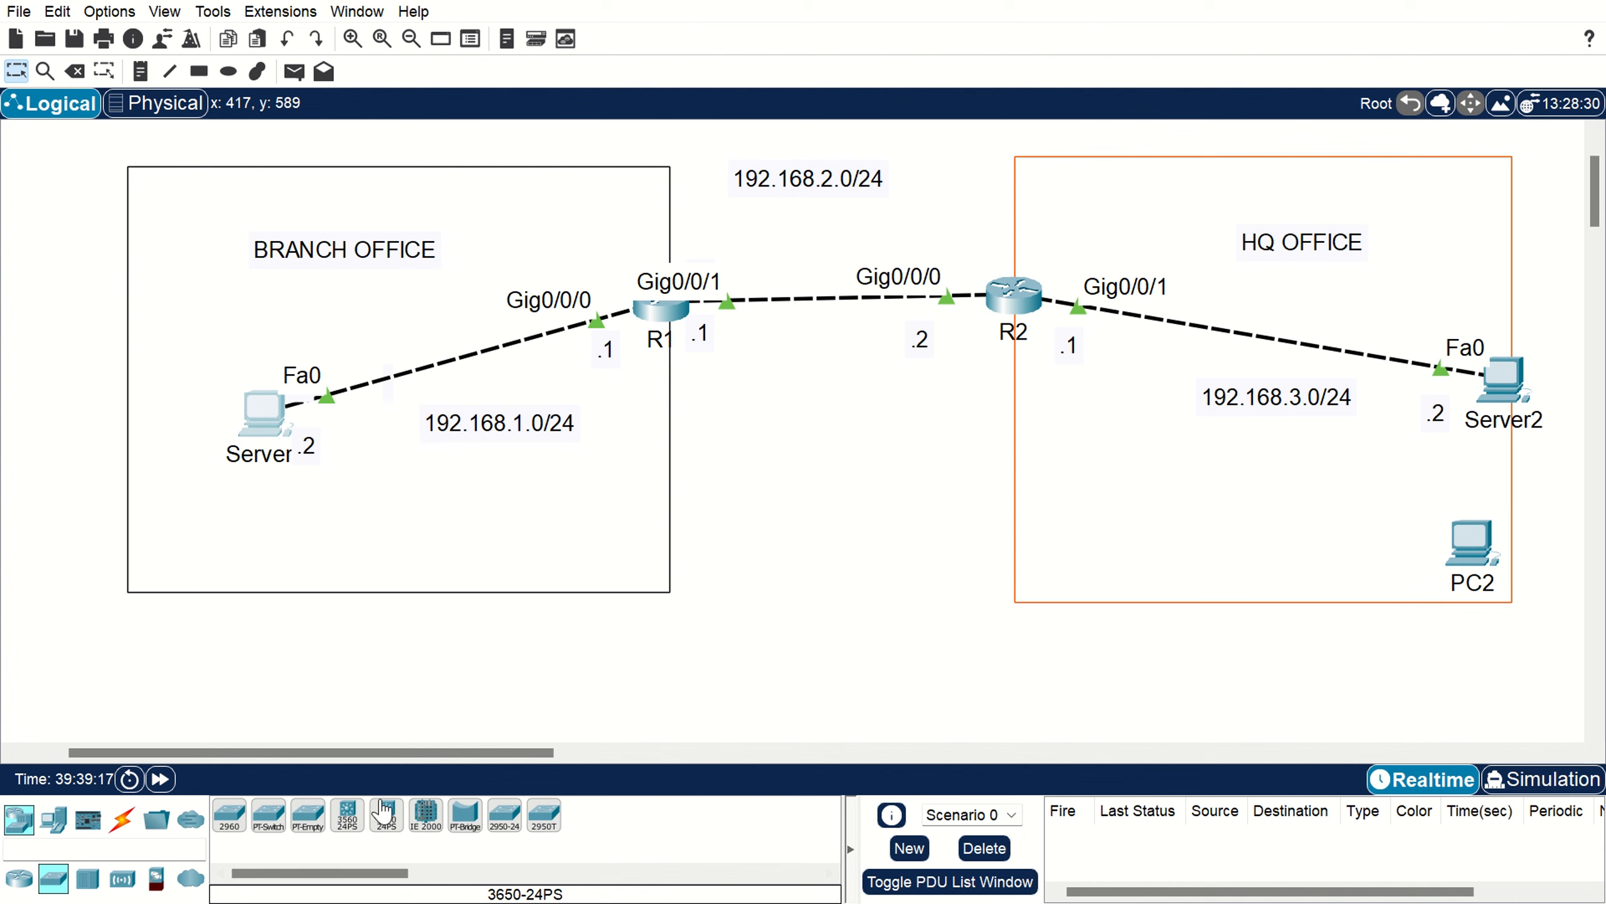
{"action": "left_click_drag", "start_coordinate": [229, 815], "coordinate": [1241, 470]}
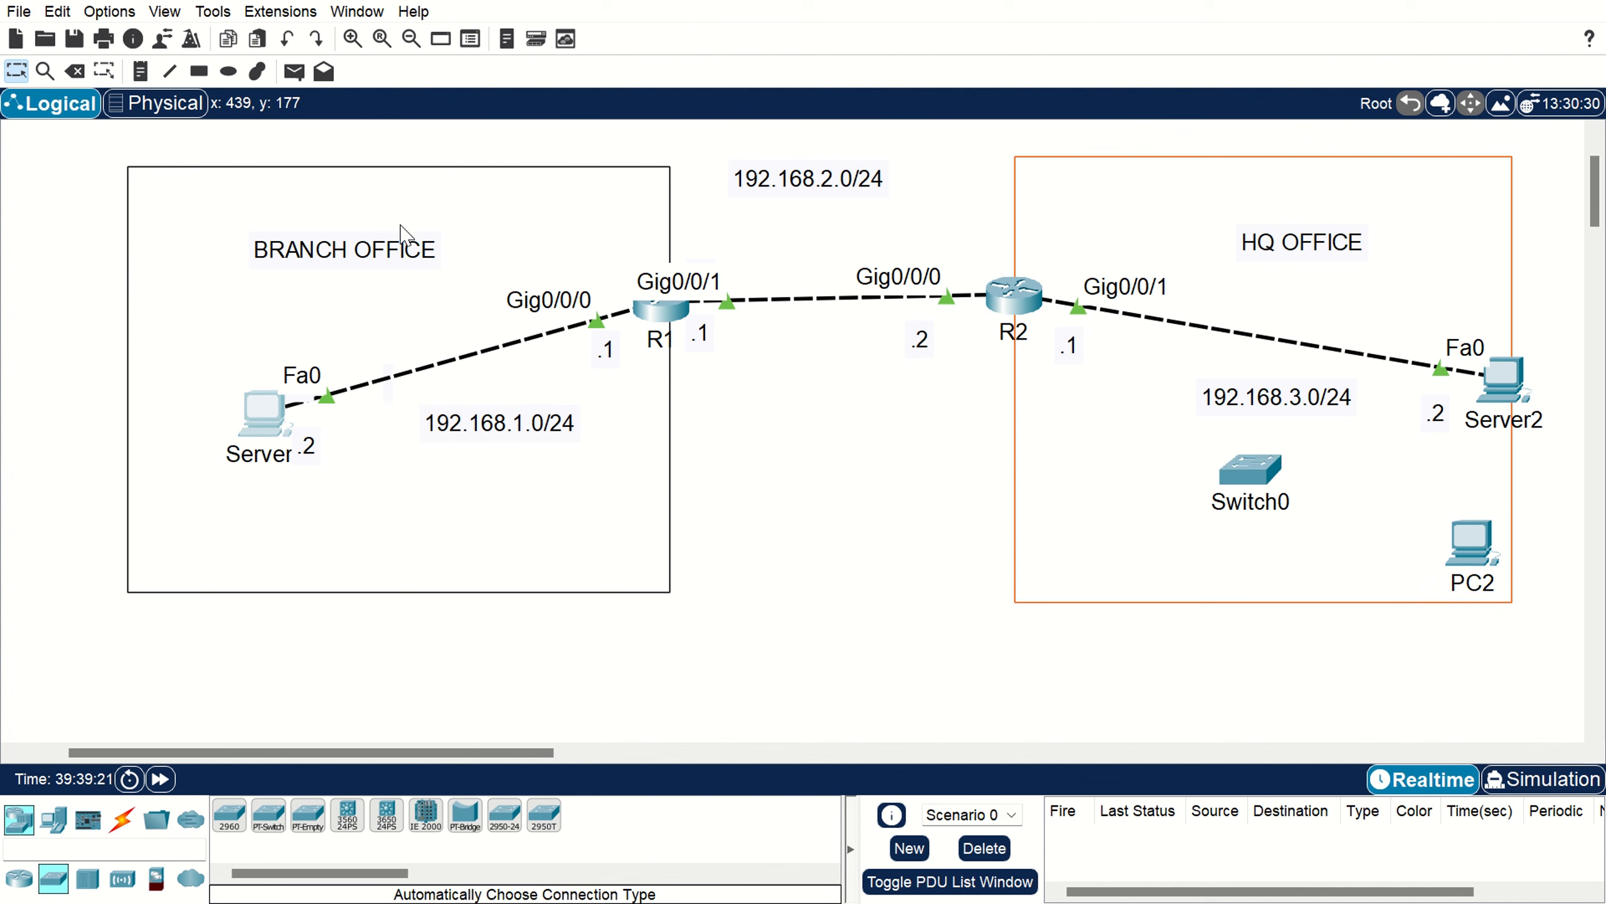
Delete the cable between R2 and Server2, keeping Server1 in the topology.
{"action": "left_click", "coordinate": [75, 70]}
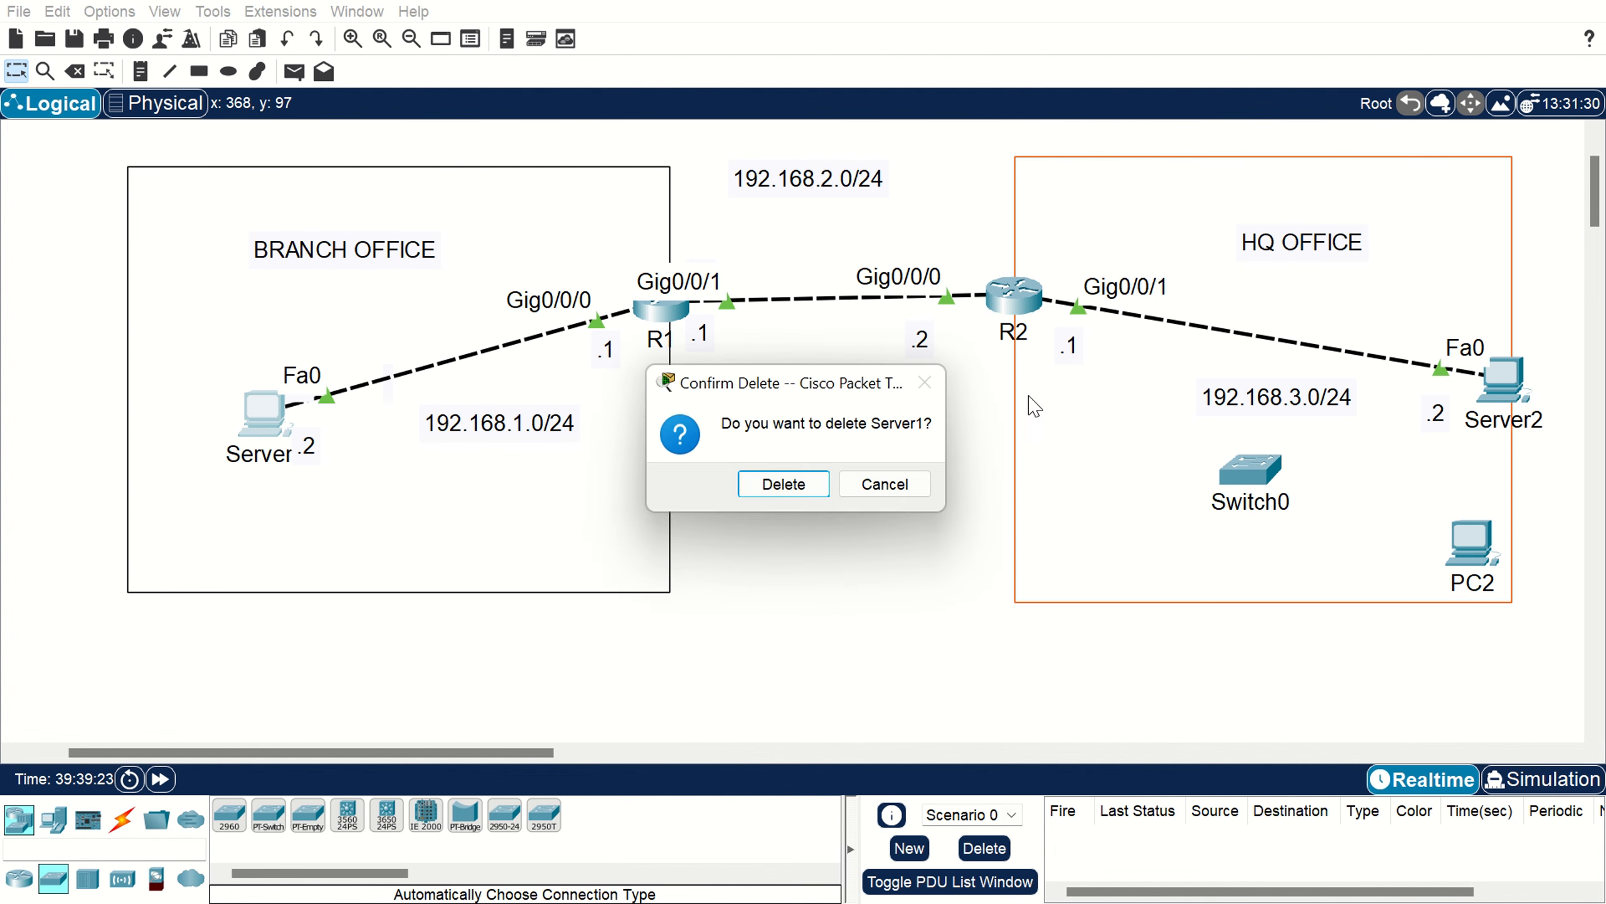
{"action": "left_click", "coordinate": [883, 484]}
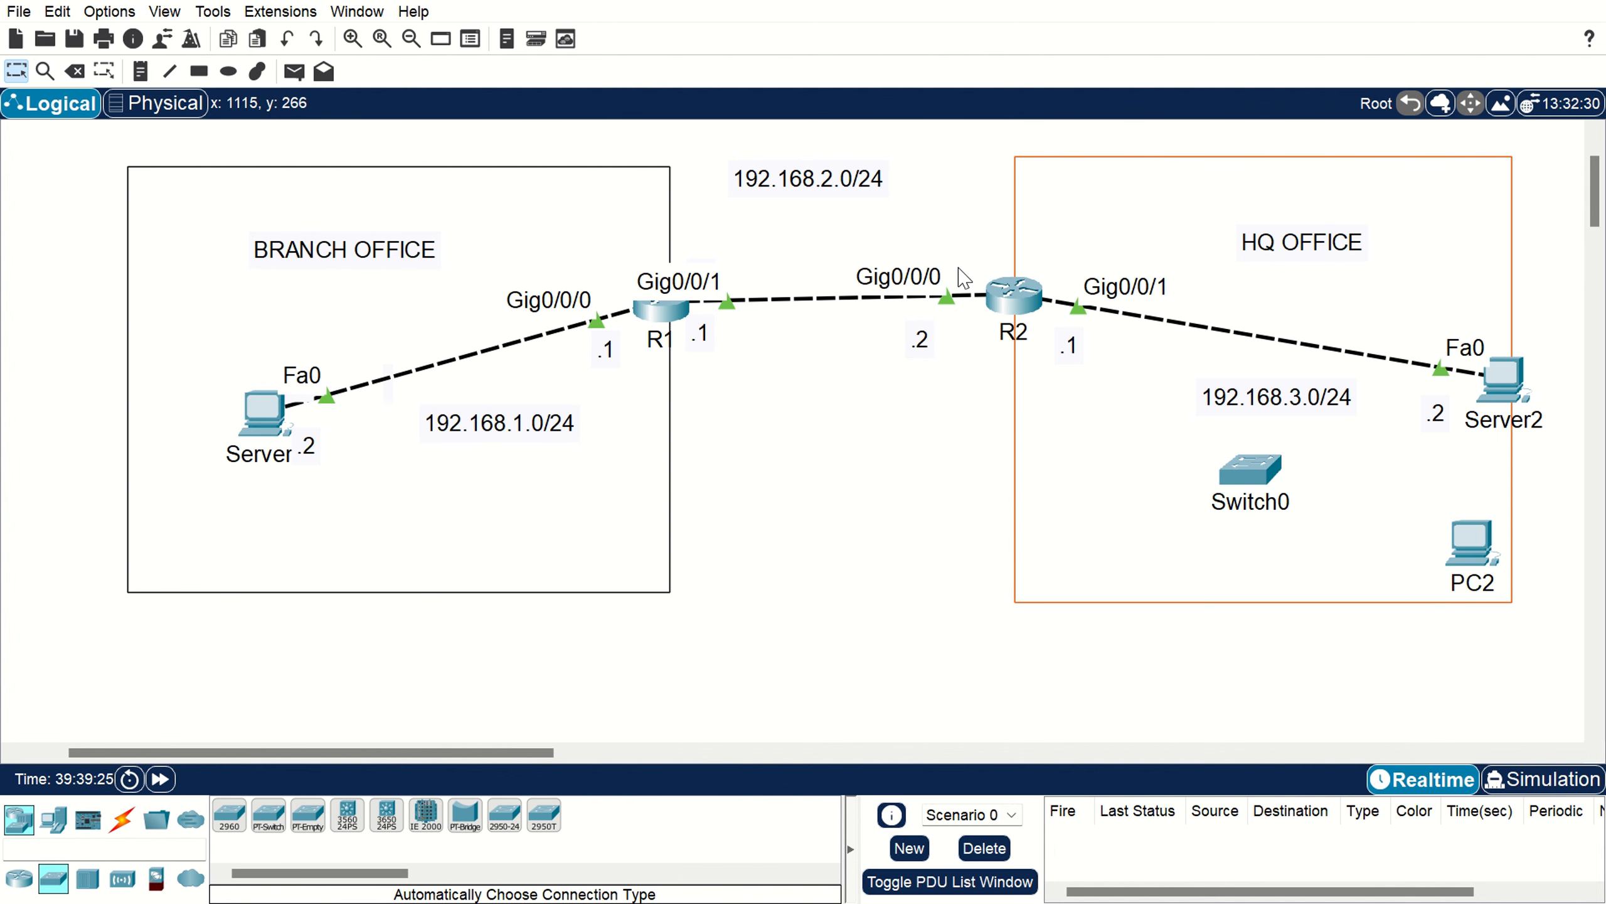
{"action": "left_click", "coordinate": [75, 71]}
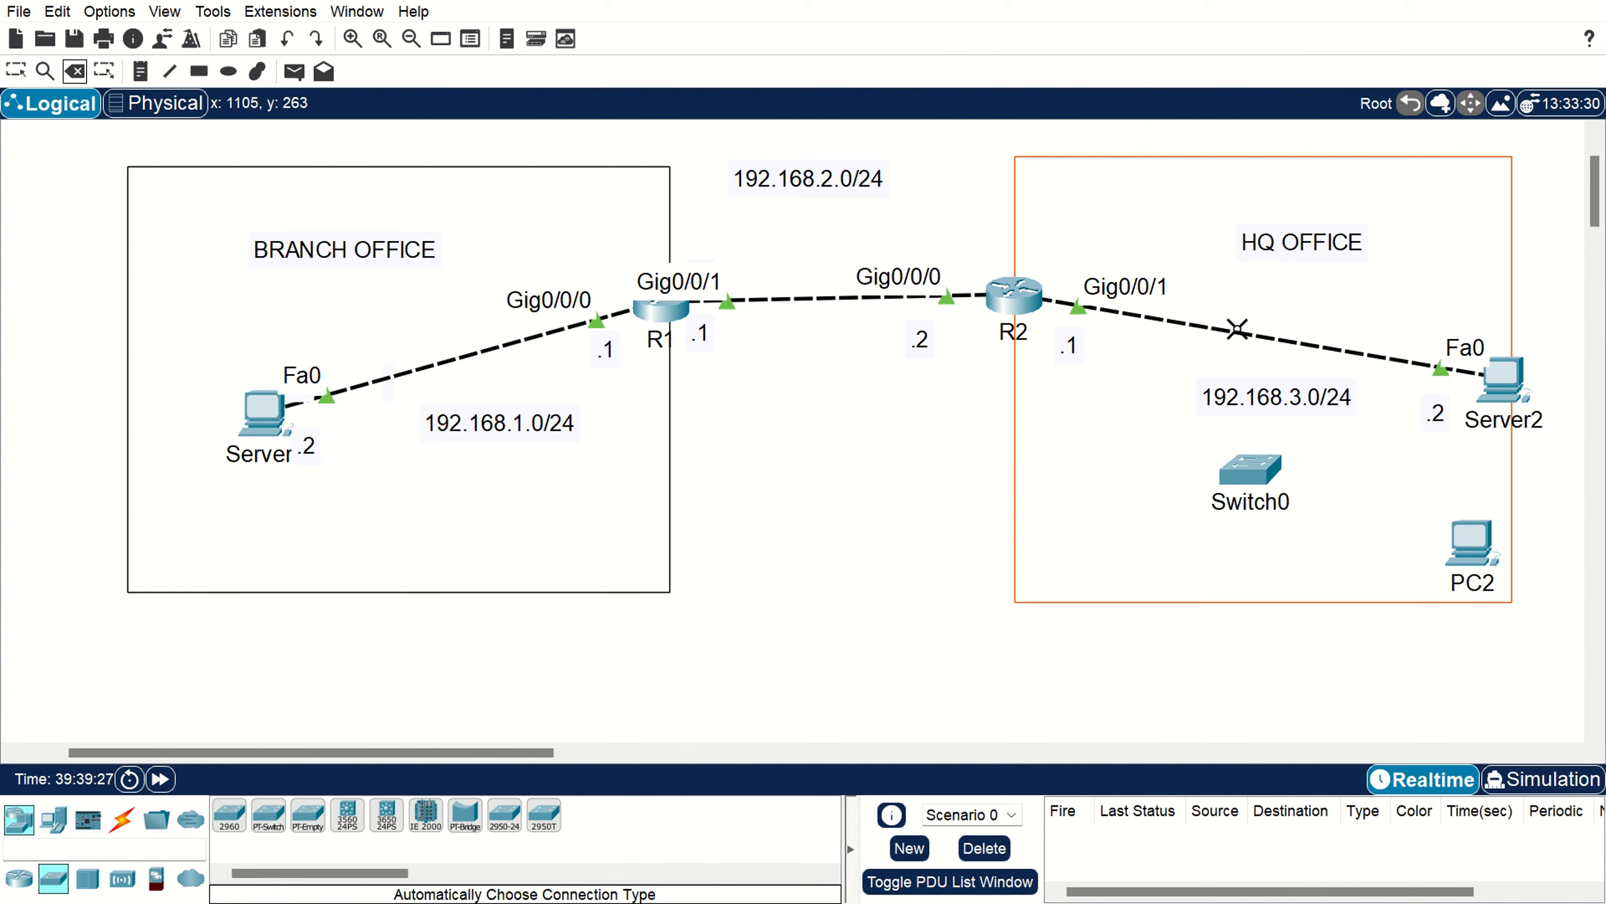
{"action": "left_click", "coordinate": [1237, 329]}
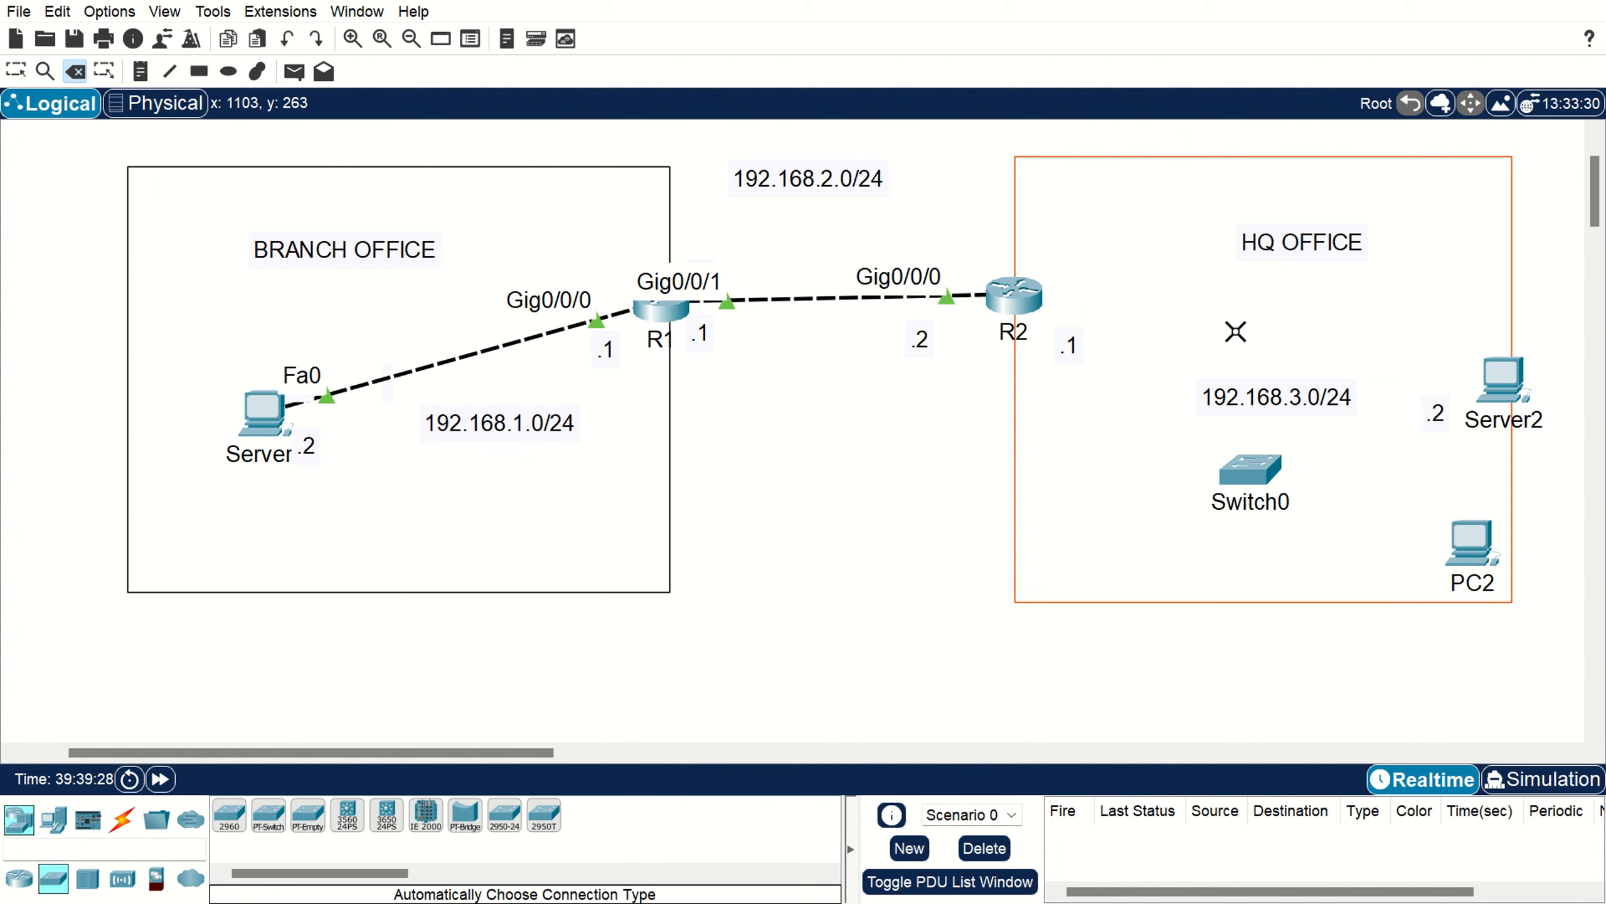
Connect R2, Server2 and PC2 to Switch0 using automatically chosen connection types.
{"action": "left_click", "coordinate": [122, 818]}
{"action": "left_click", "coordinate": [229, 814]}
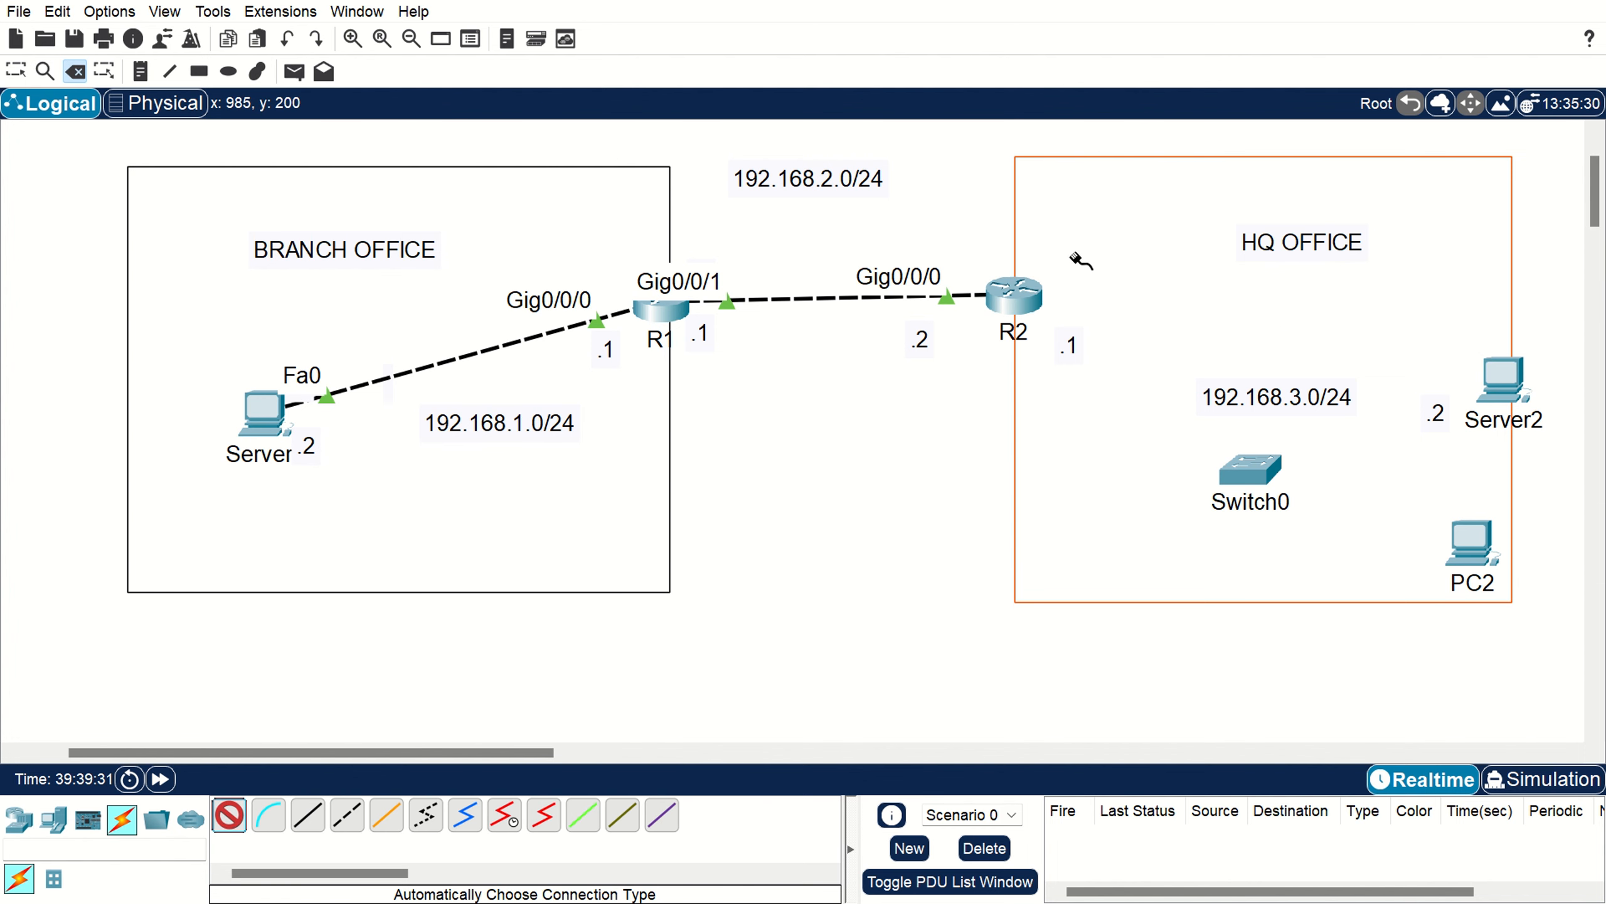
{"action": "left_click", "coordinate": [1014, 296]}
{"action": "left_click", "coordinate": [1247, 473]}
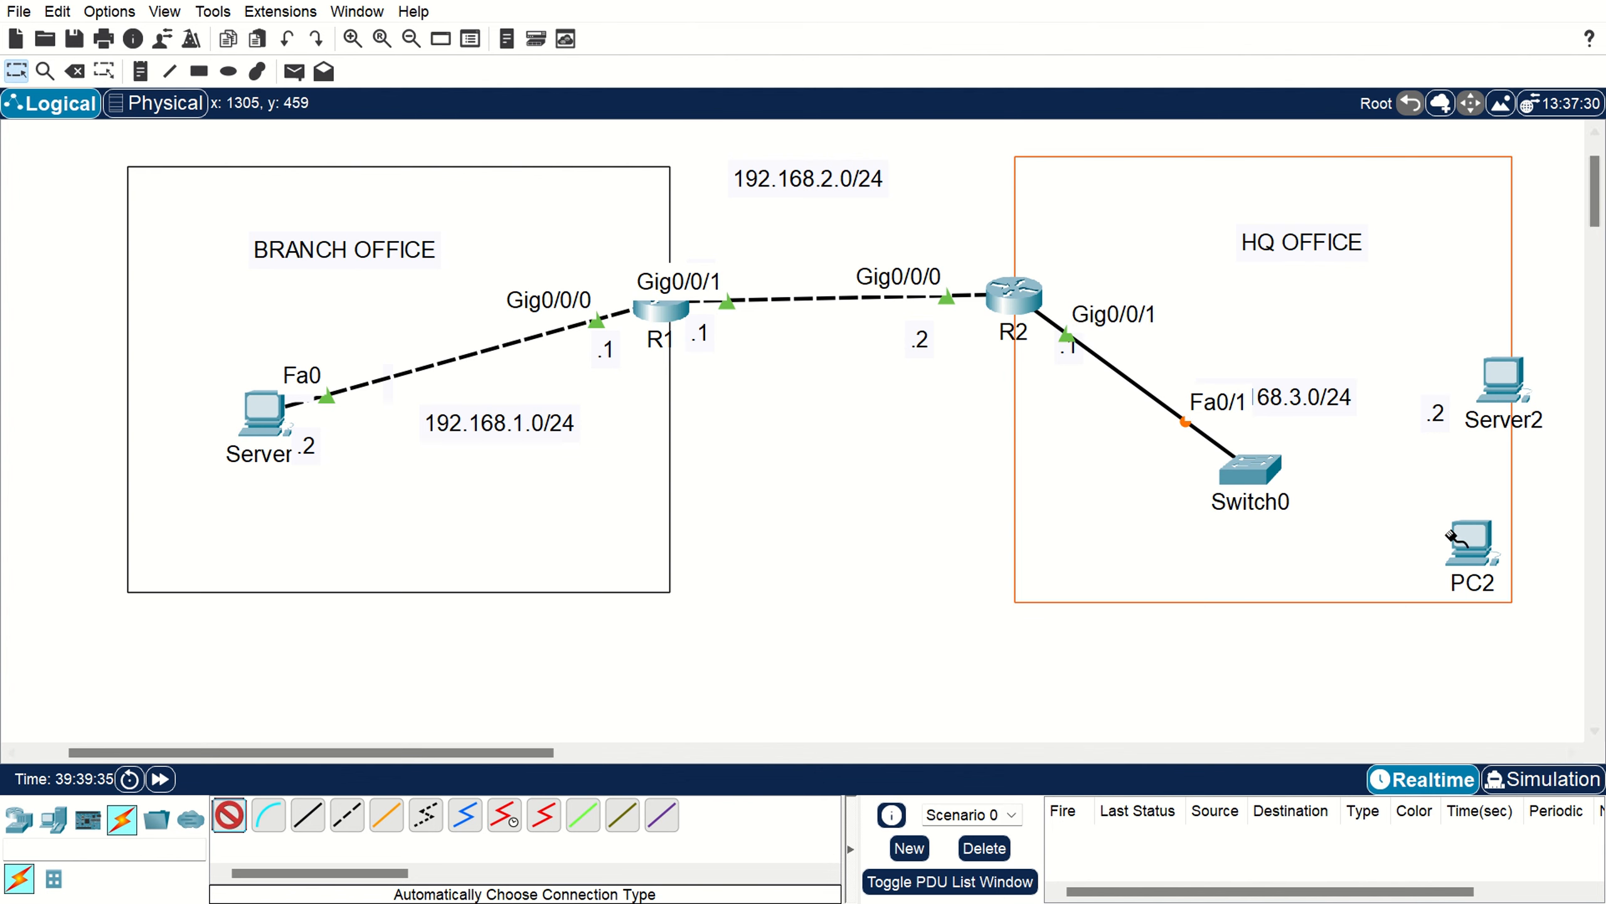
{"action": "left_click", "coordinate": [1253, 469]}
{"action": "left_click", "coordinate": [1504, 378]}
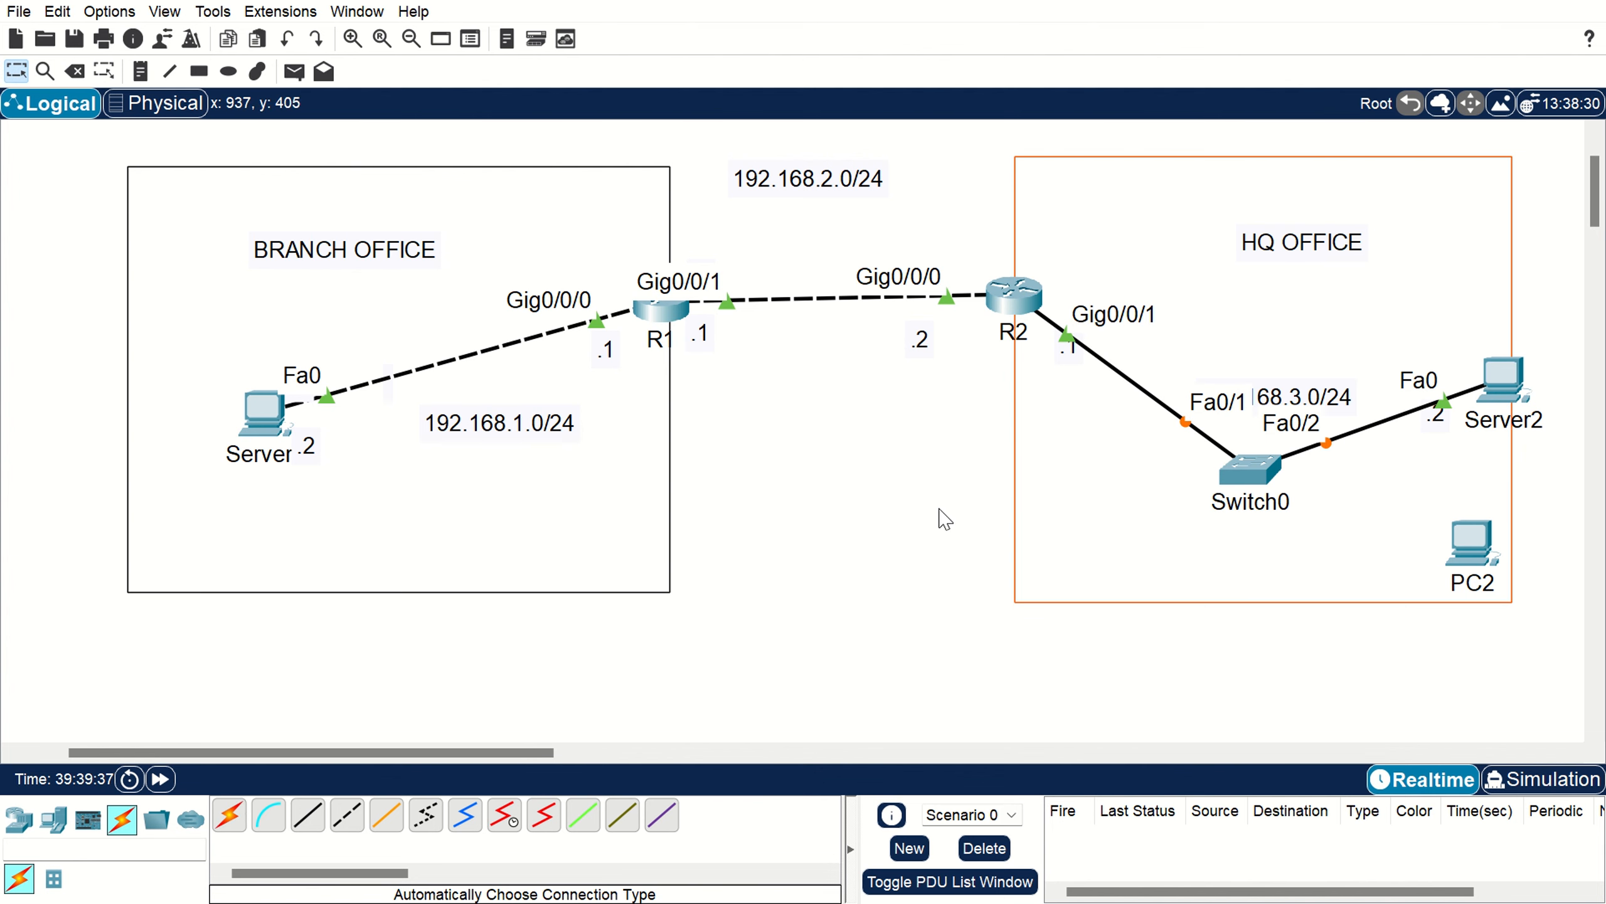
{"action": "left_click", "coordinate": [229, 815]}
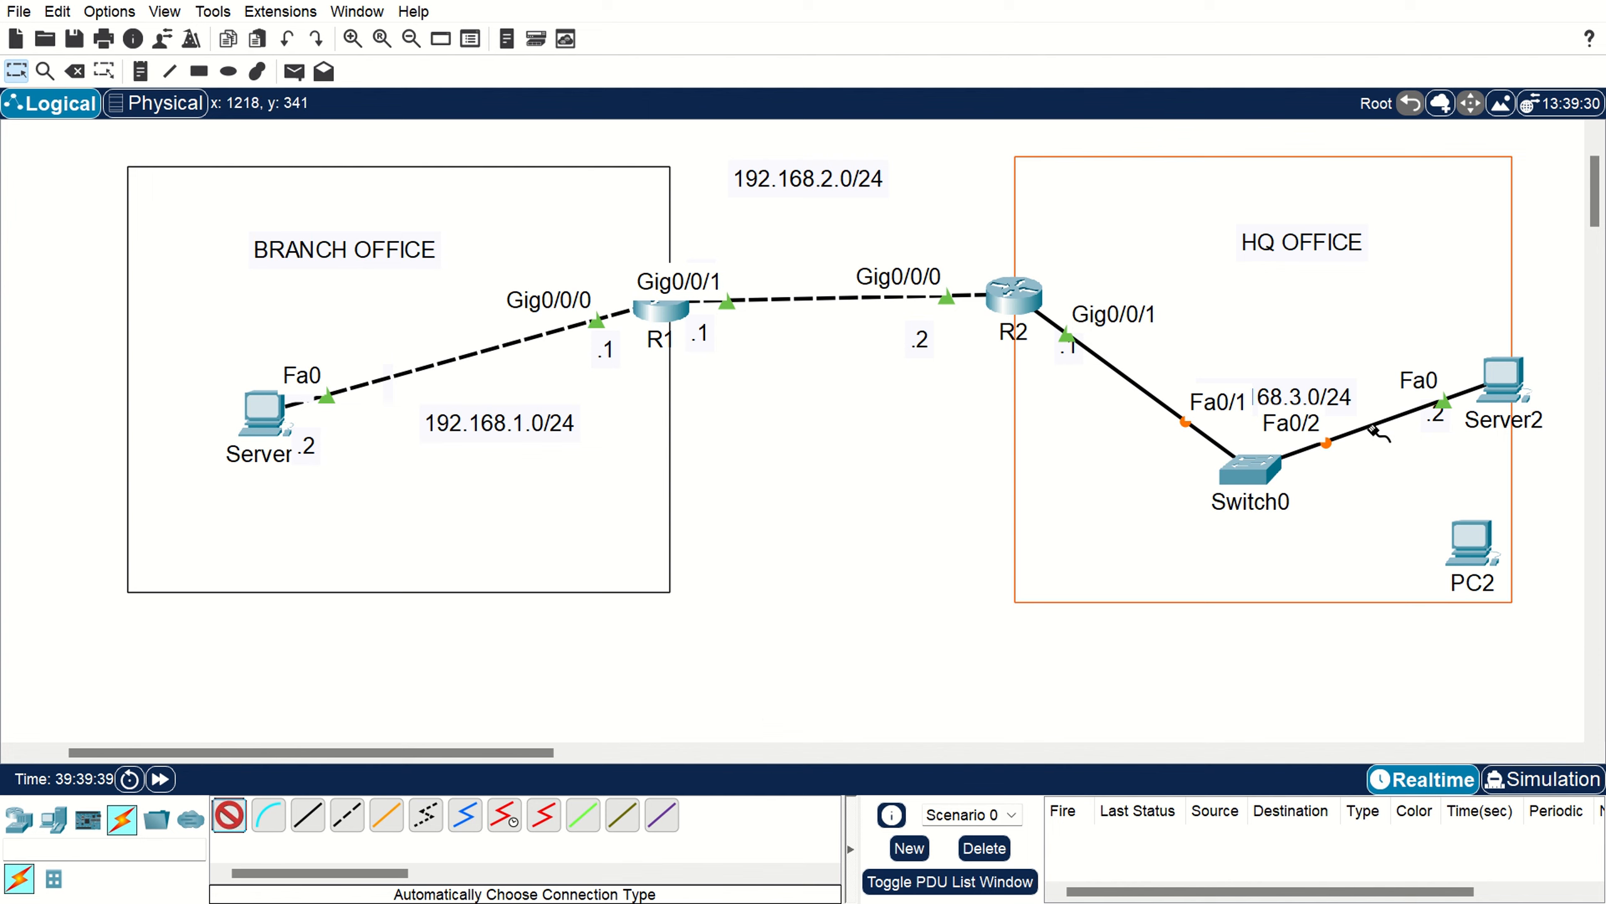
{"action": "left_click", "coordinate": [1252, 469]}
{"action": "left_click", "coordinate": [1483, 545]}
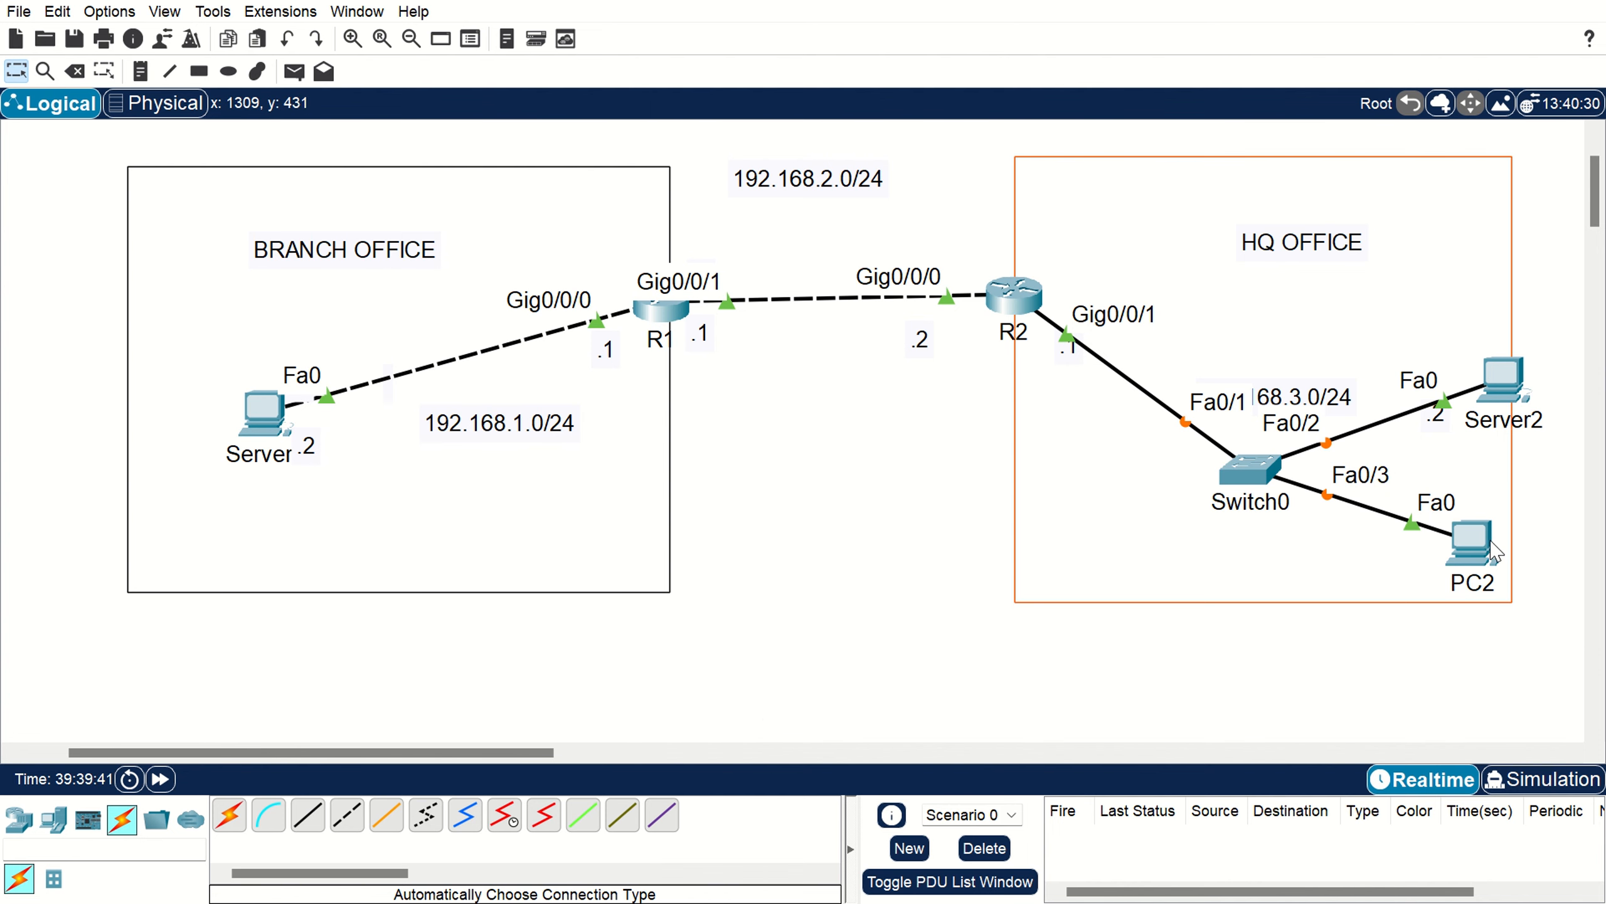
Rename PC2 as "server 3".
{"action": "left_click", "coordinate": [1458, 581]}
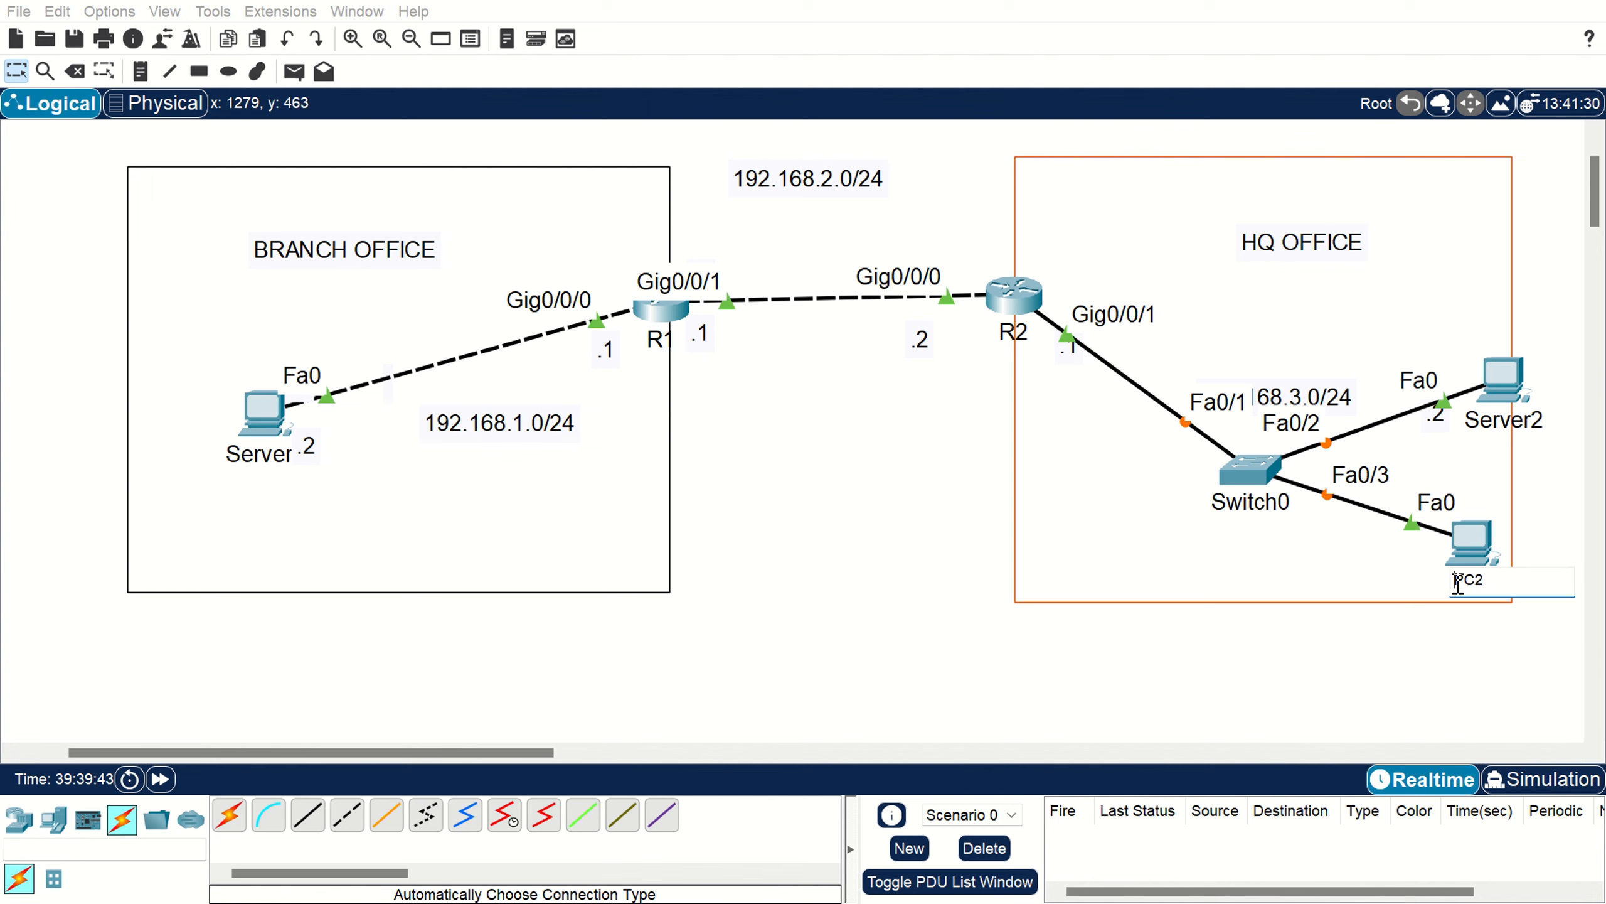
{"action": "key", "text": "ctrl+a"}
{"action": "type", "text": "server 3"}
{"action": "key", "text": "Return"}
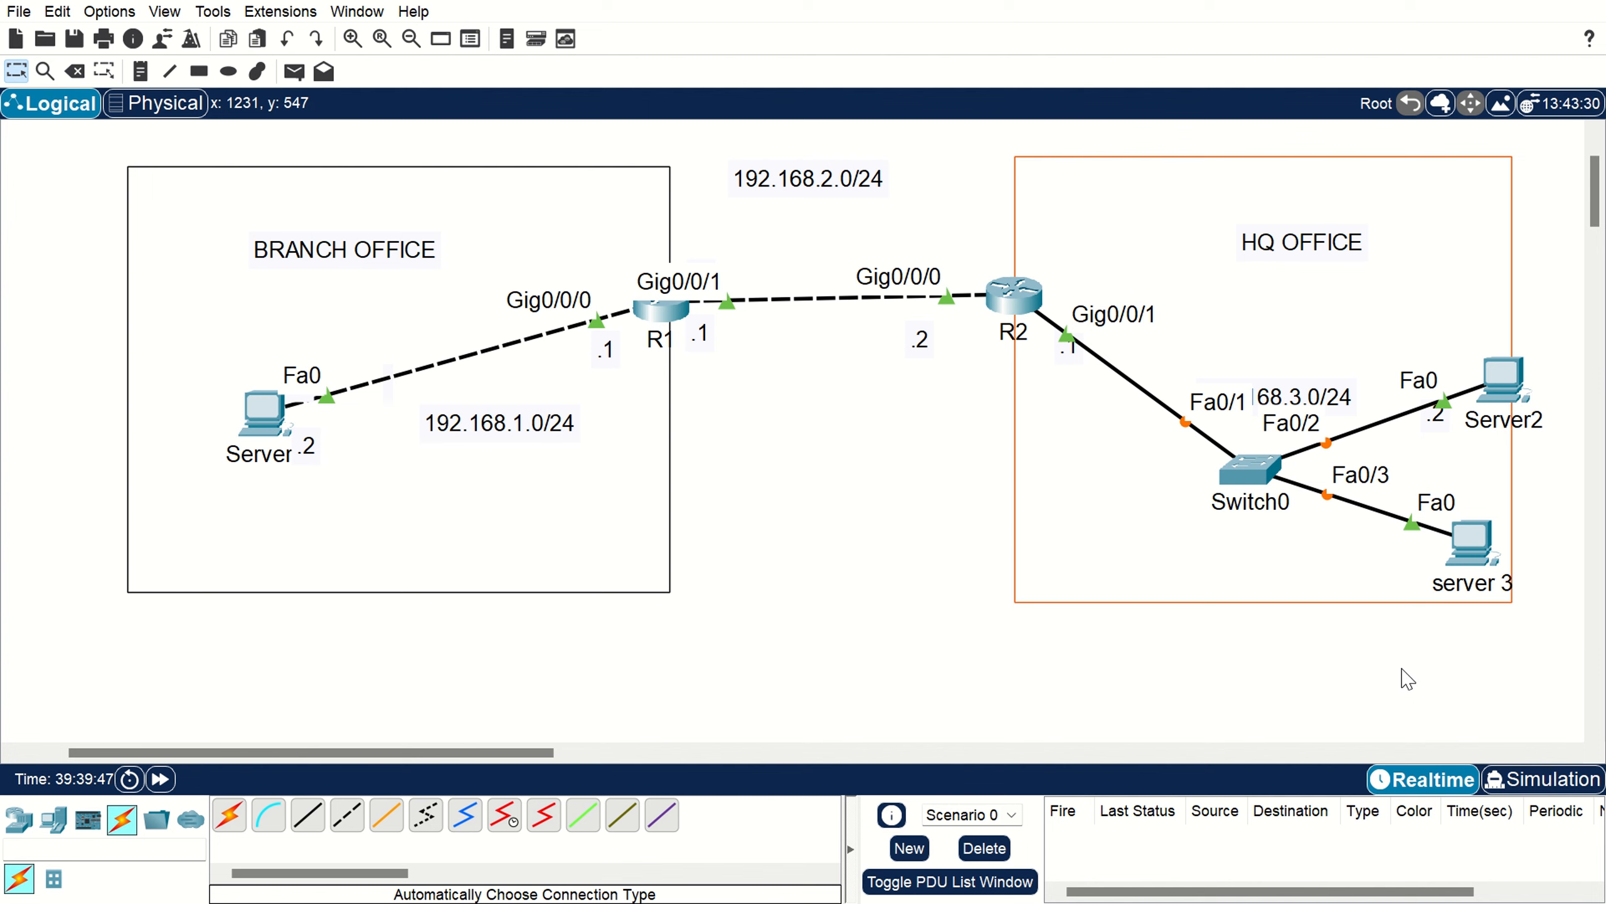
Configure server 3 with static IPv4 address 192.168.3.3, subnet mask 255.255.255.0 and default gateway 192.168.3.1, and close its window.
{"action": "left_click", "coordinate": [1467, 539]}
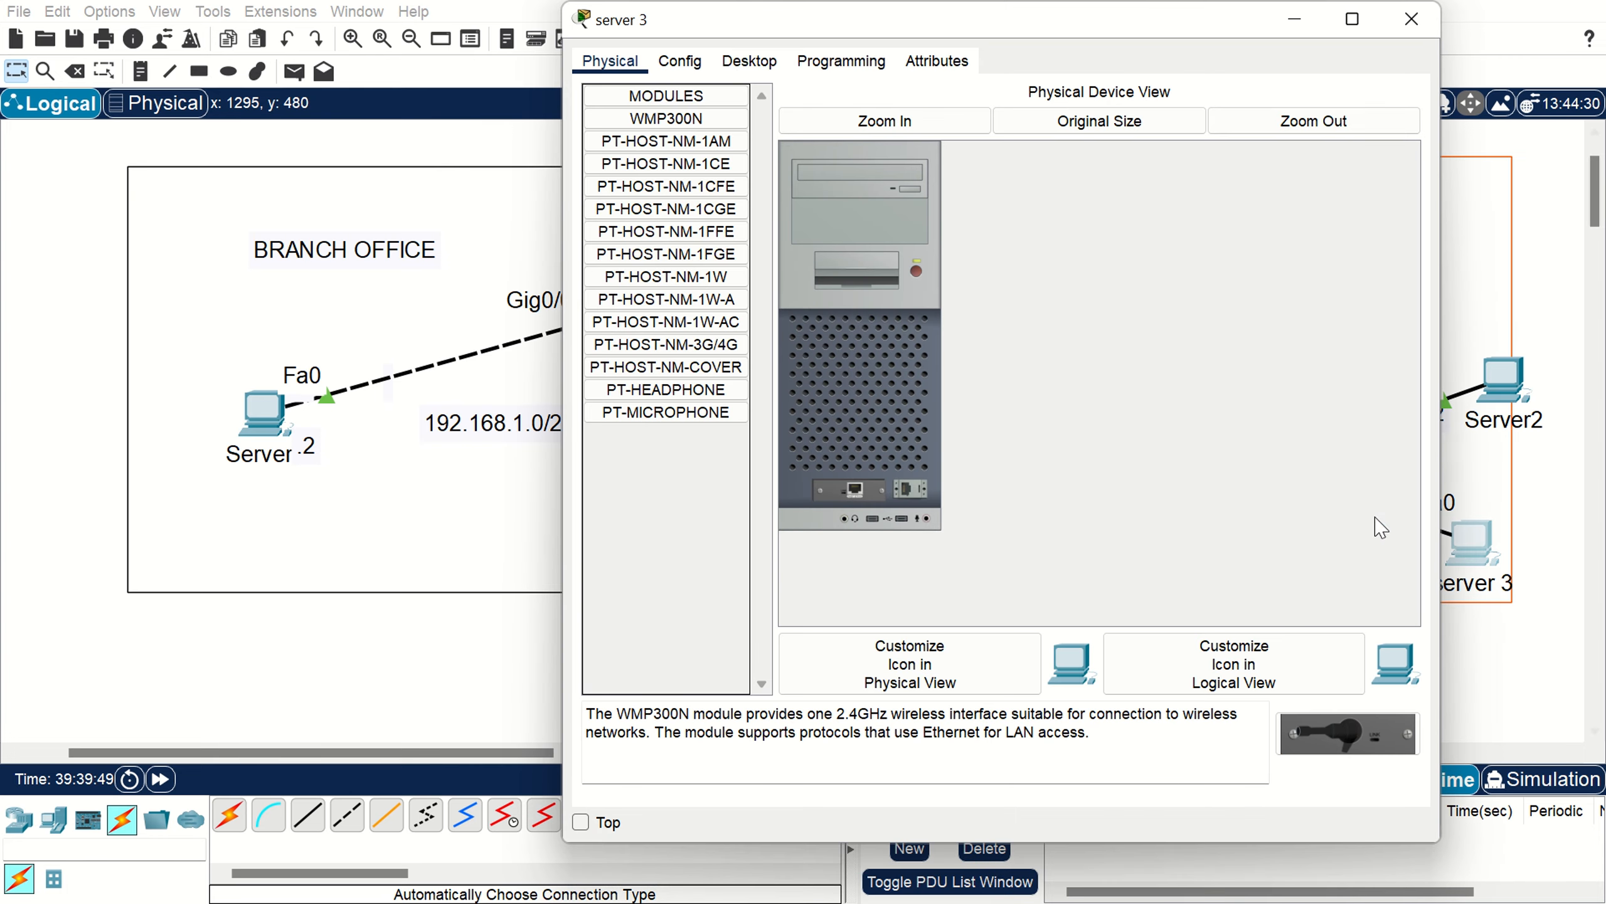
{"action": "left_click", "coordinate": [748, 64]}
{"action": "left_click", "coordinate": [663, 133]}
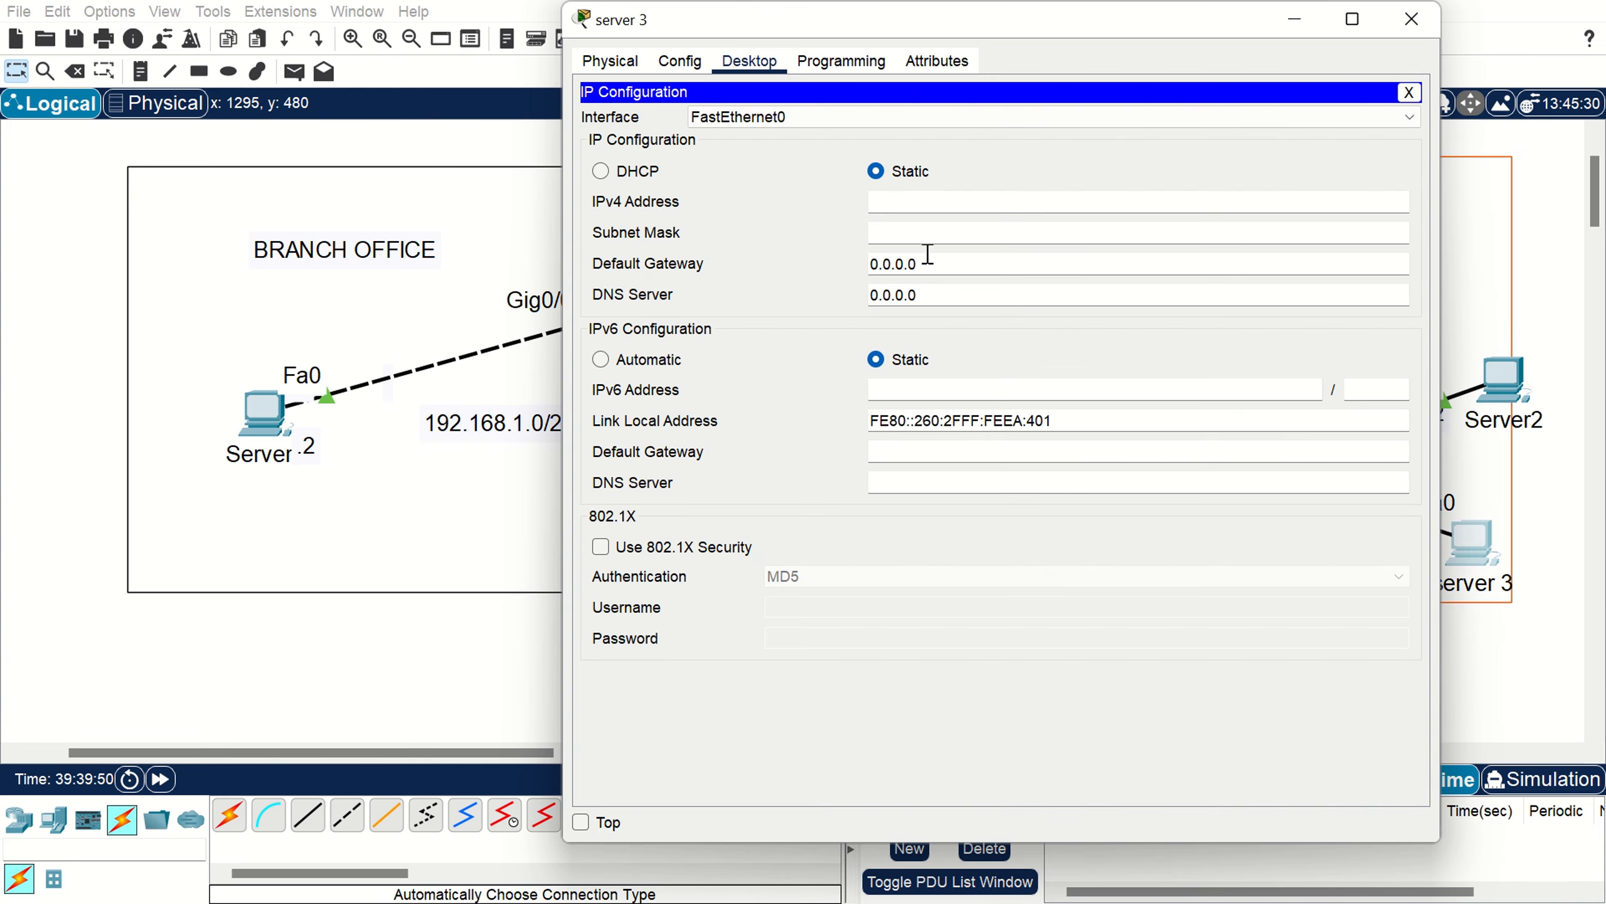
{"action": "left_click", "coordinate": [925, 201]}
{"action": "type", "text": "1"}
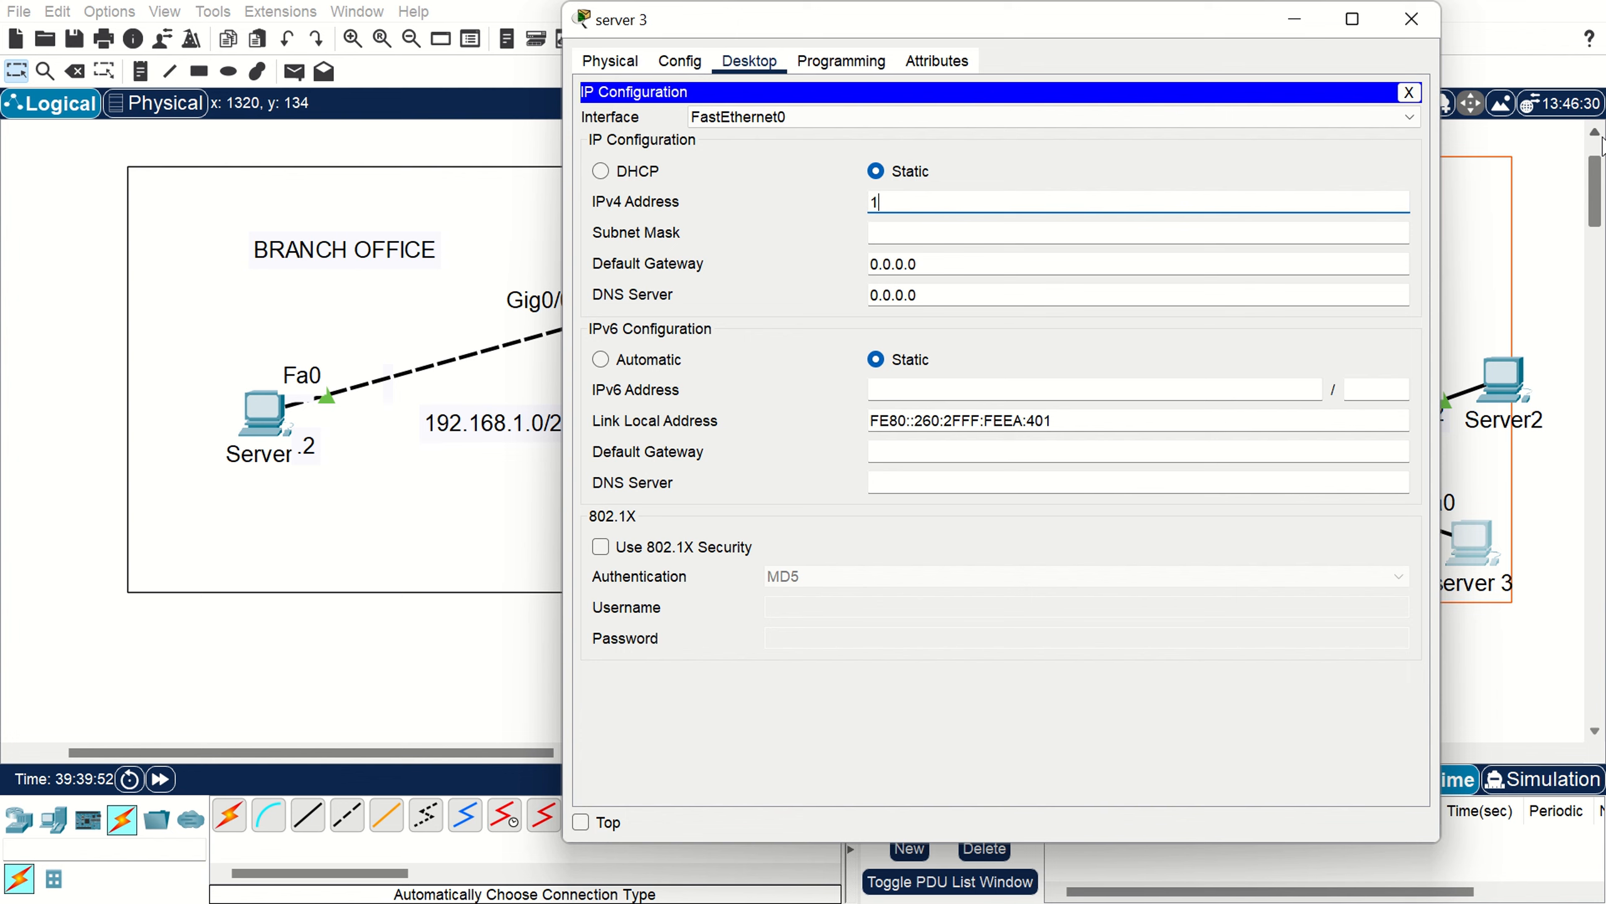
{"action": "type", "text": "92.168.3.3"}
{"action": "key", "text": "Tab"}
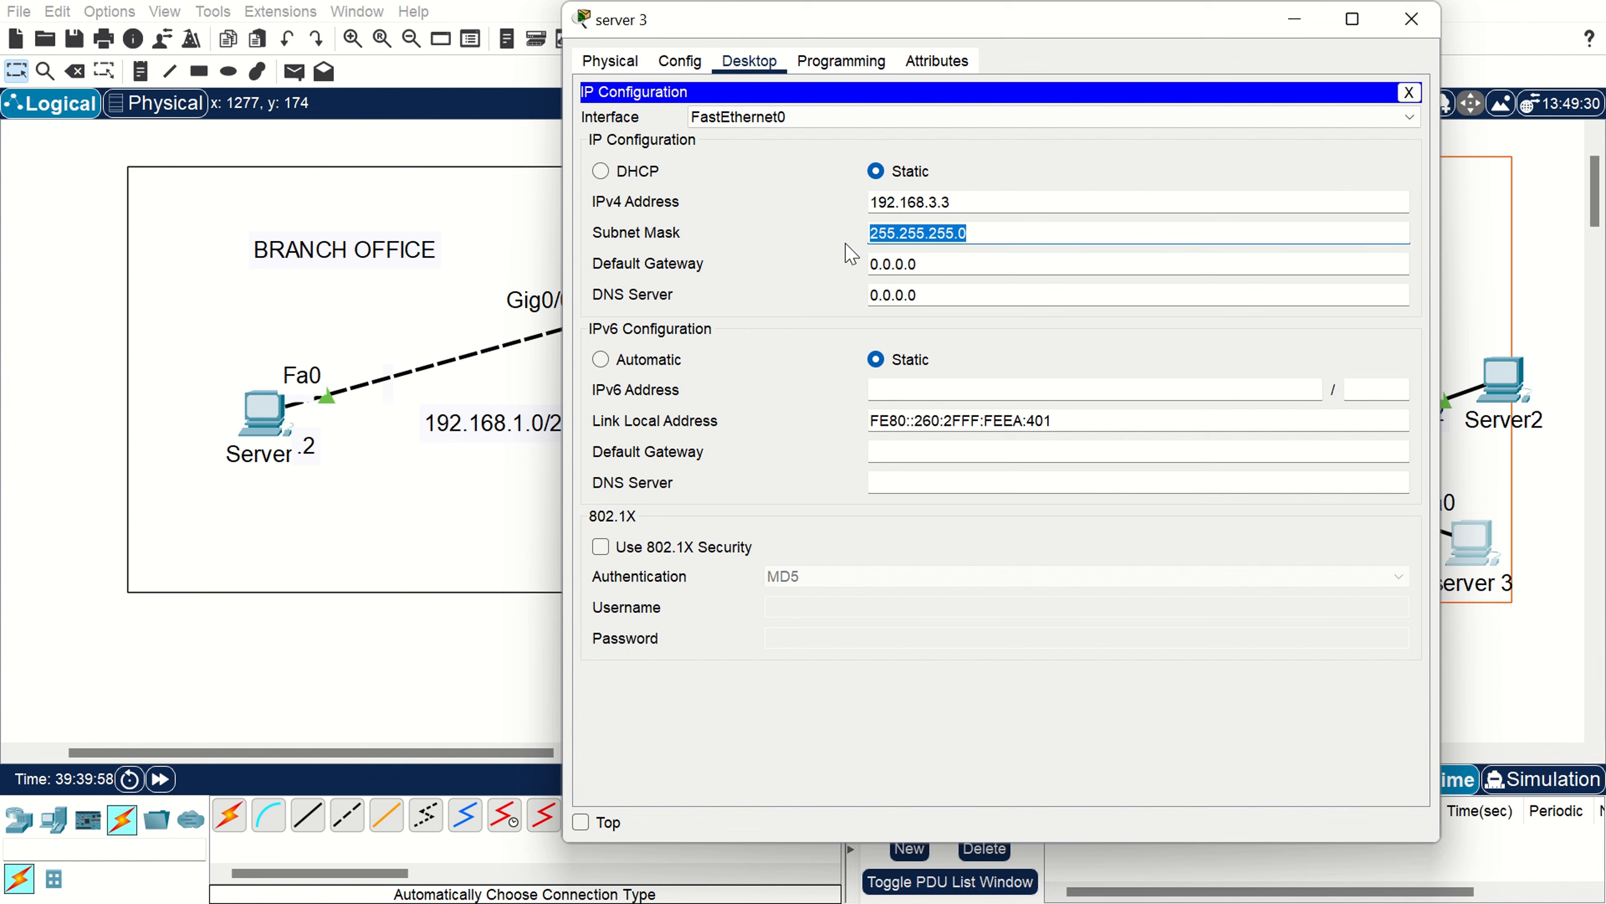
{"action": "left_click_drag", "start_coordinate": [930, 264], "coordinate": [848, 265]}
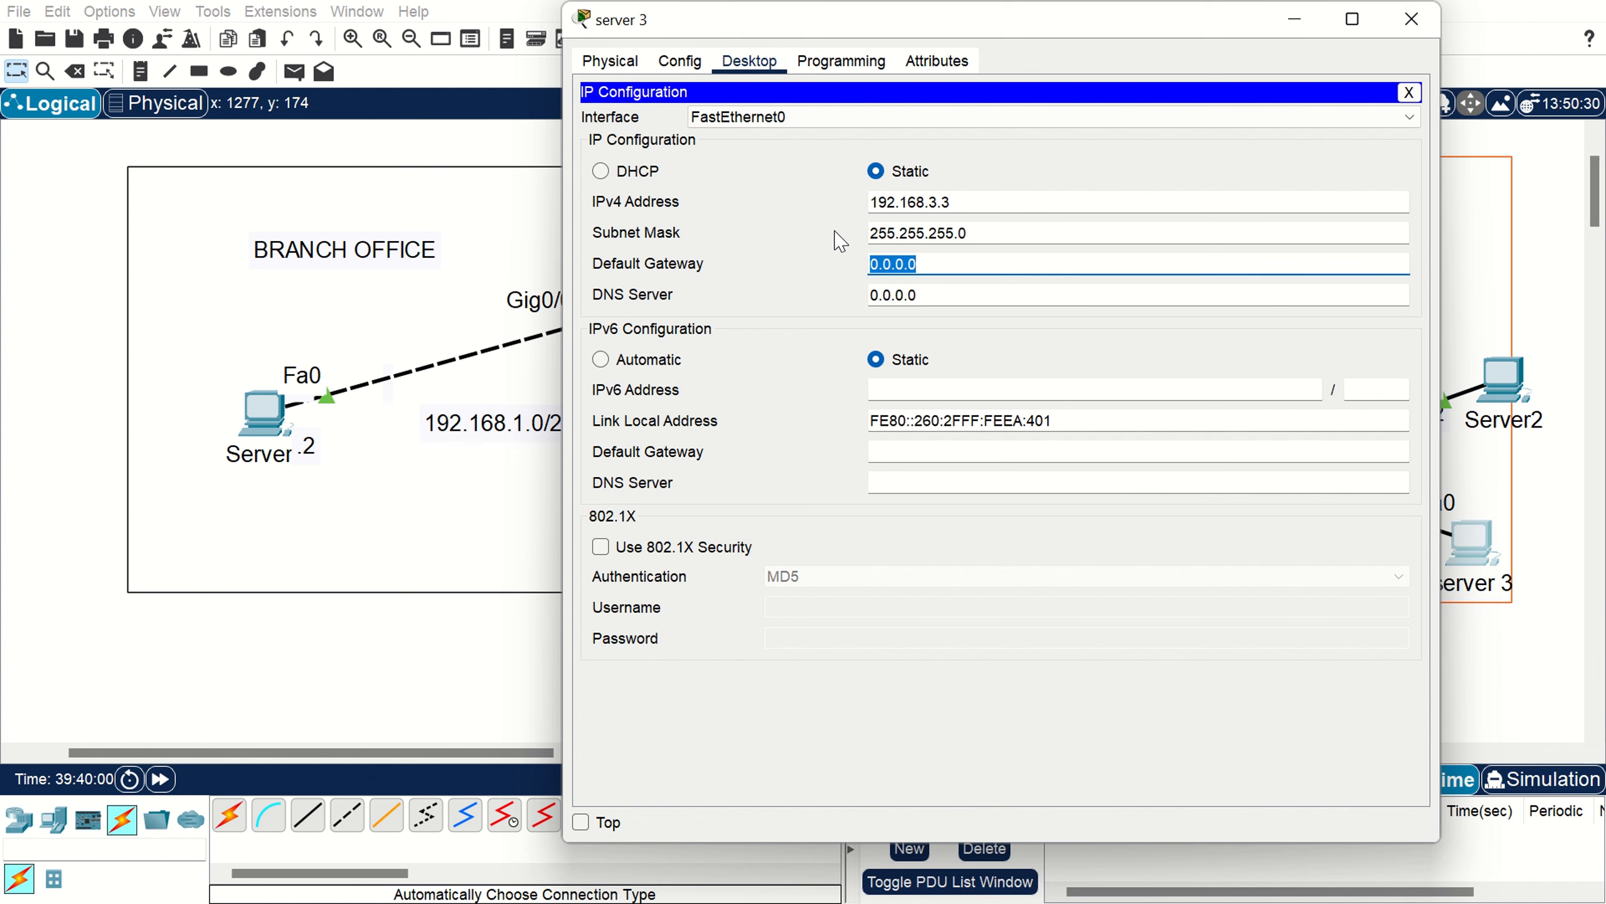
{"action": "type", "text": "192.168.3.1"}
{"action": "left_click", "coordinate": [1412, 19]}
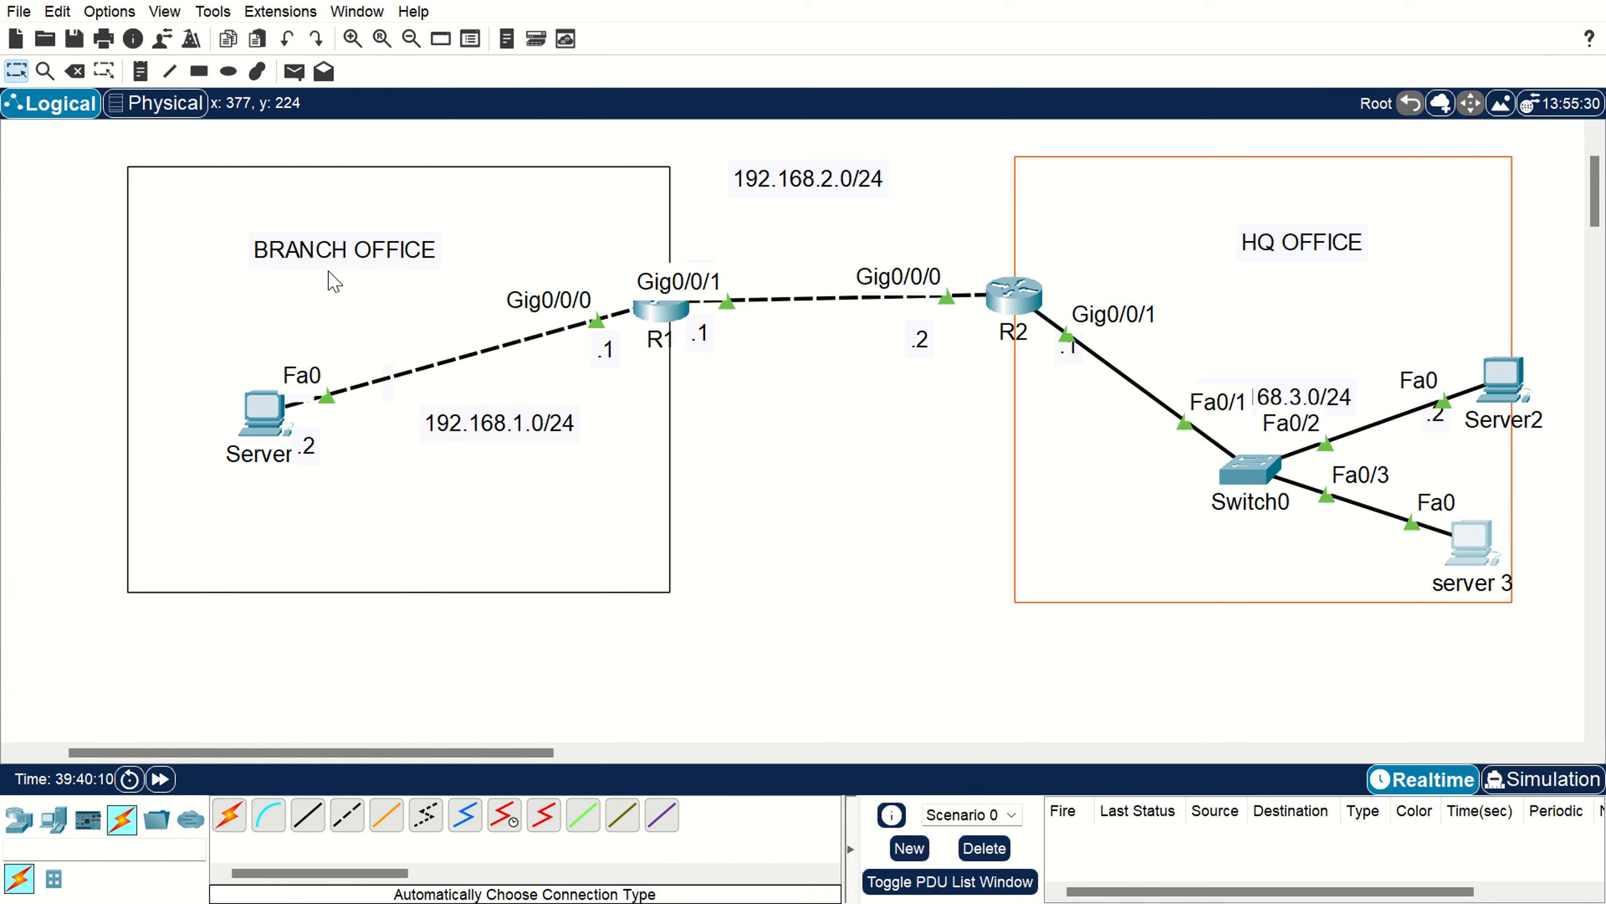
Open R1's command line in a maximized window and bring up fresh prompts below its routing table.
{"action": "mouse_move", "coordinate": [1484, 596]}
{"action": "left_click", "coordinate": [664, 310]}
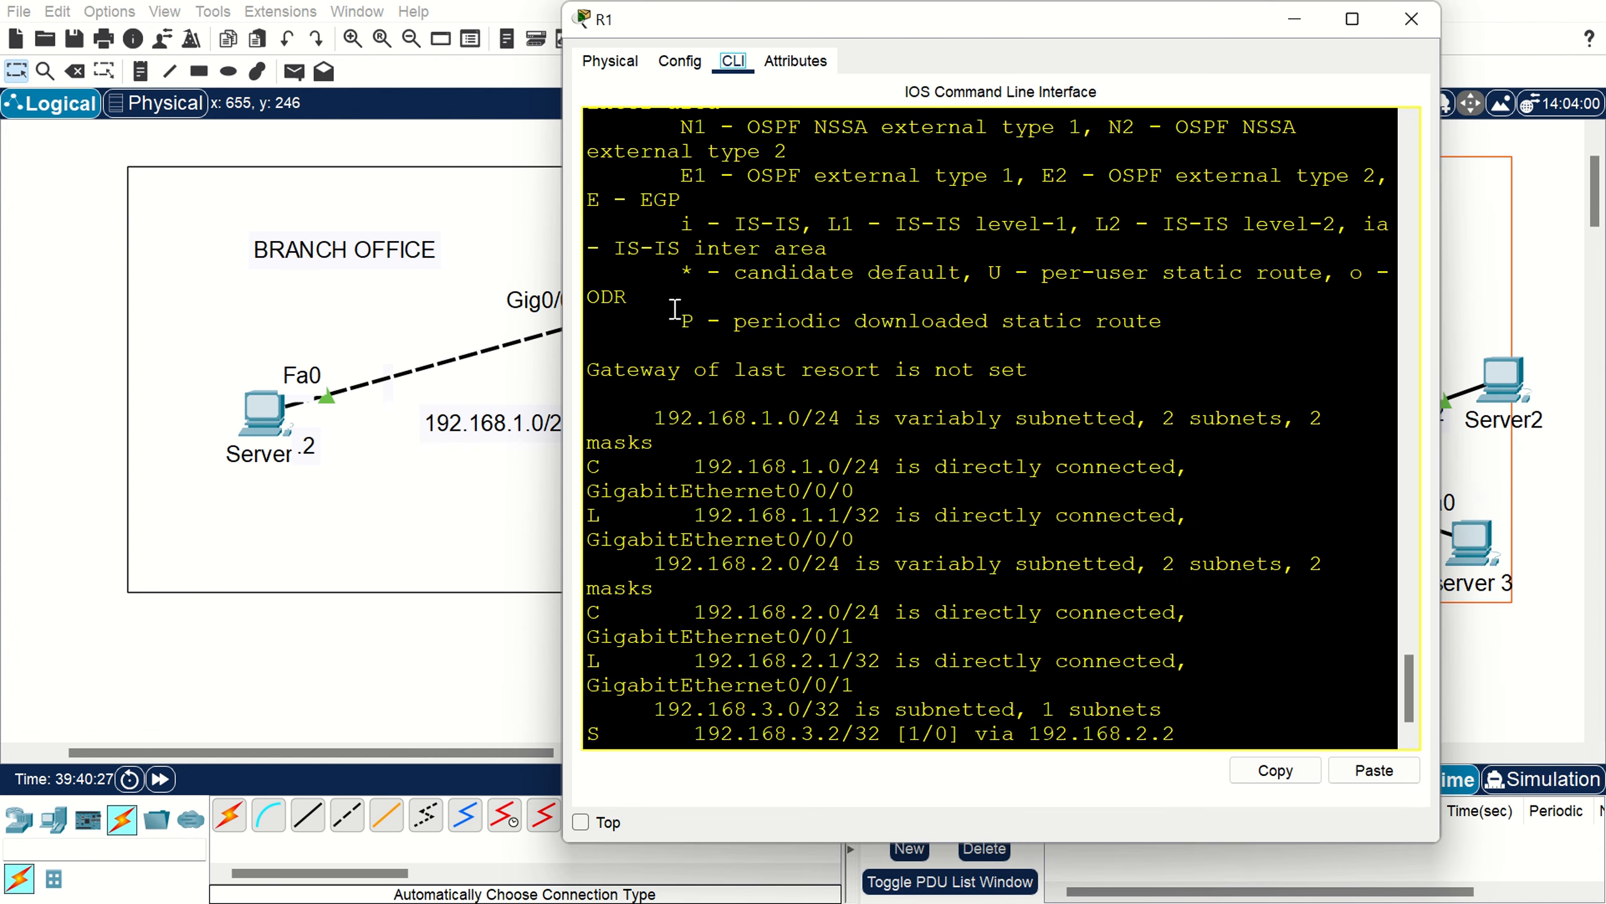
{"action": "double_click", "coordinate": [1067, 20]}
{"action": "key", "text": "Return"}
{"action": "key", "text": "Return"}
{"action": "key", "text": "Return"}
{"action": "key", "text": "Return"}
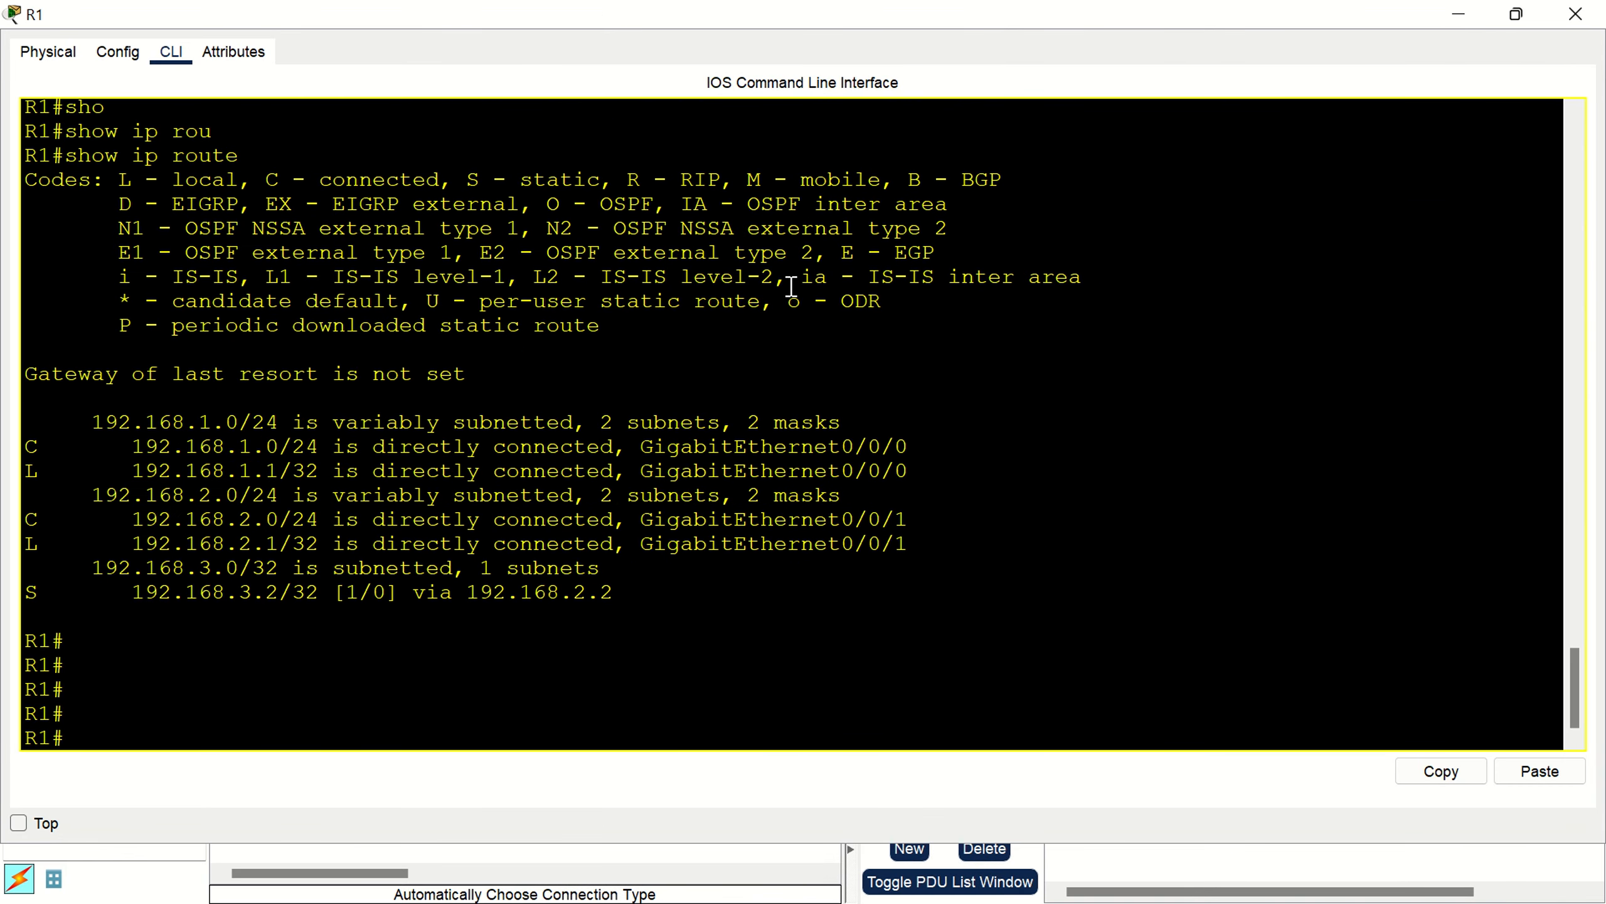
Add a static network route on R1 to 192.168.3.0 with mask 255.255.255.0 via 192.168.2.2, leave configuration mode and close its window.
{"action": "type", "text": "conf t"}
{"action": "key", "text": "Return"}
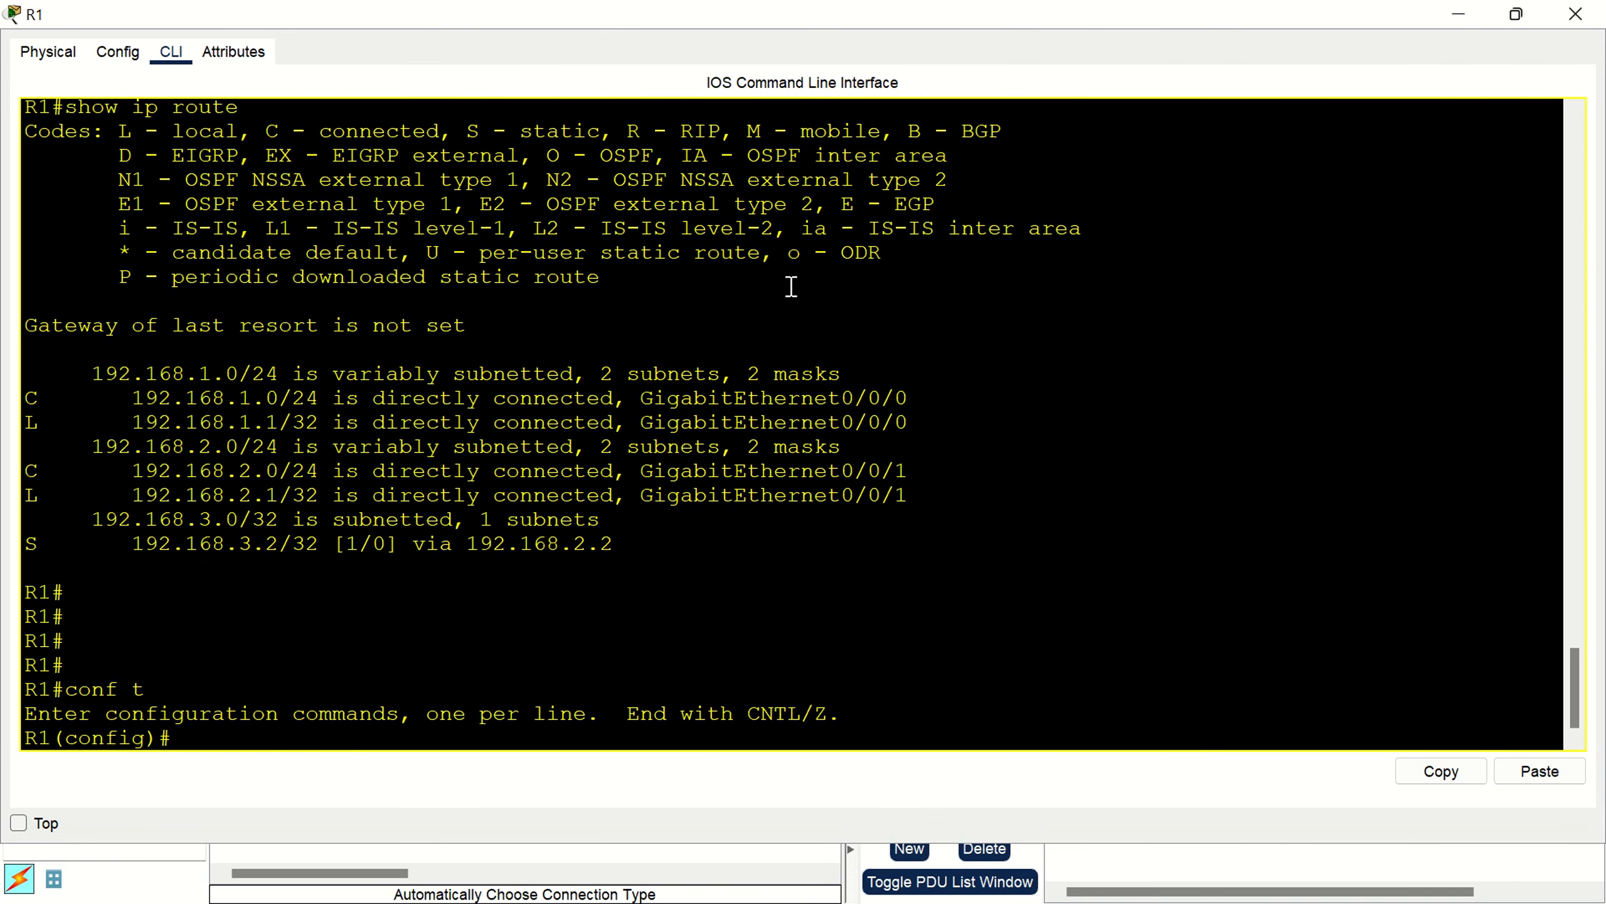
{"action": "type", "text": "ip rou"}
{"action": "key", "text": "Tab"}
{"action": "type", "text": "te"}
{"action": "key", "text": "Tab"}
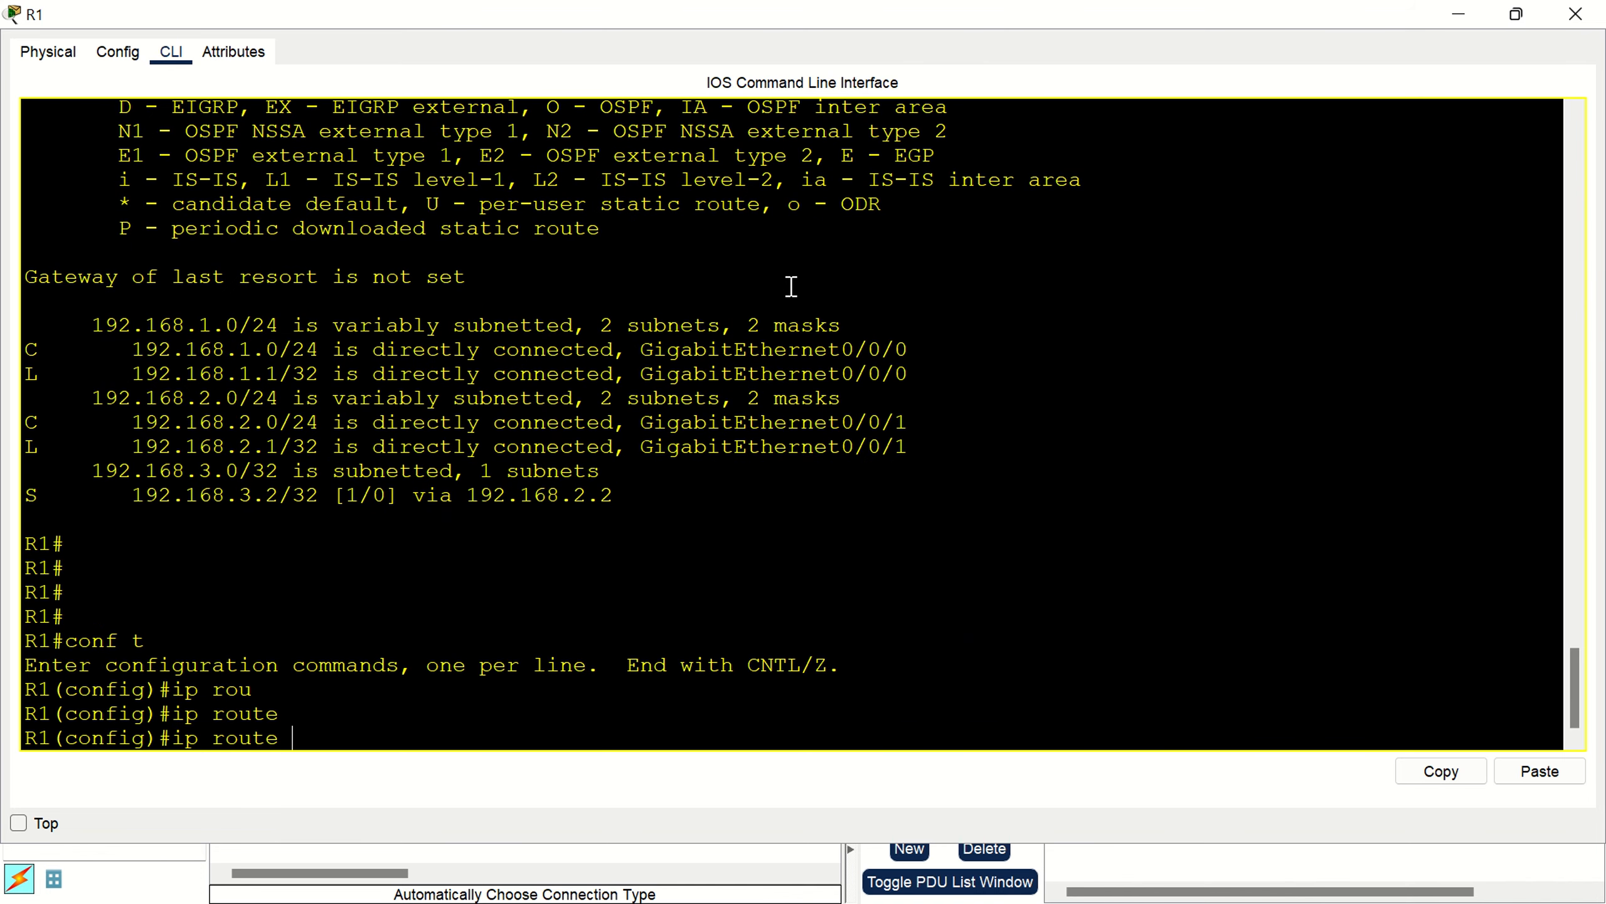
{"action": "type", "text": "192.168.3.0 2"}
{"action": "type", "text": "55.255.255.0 192.168.2.2"}
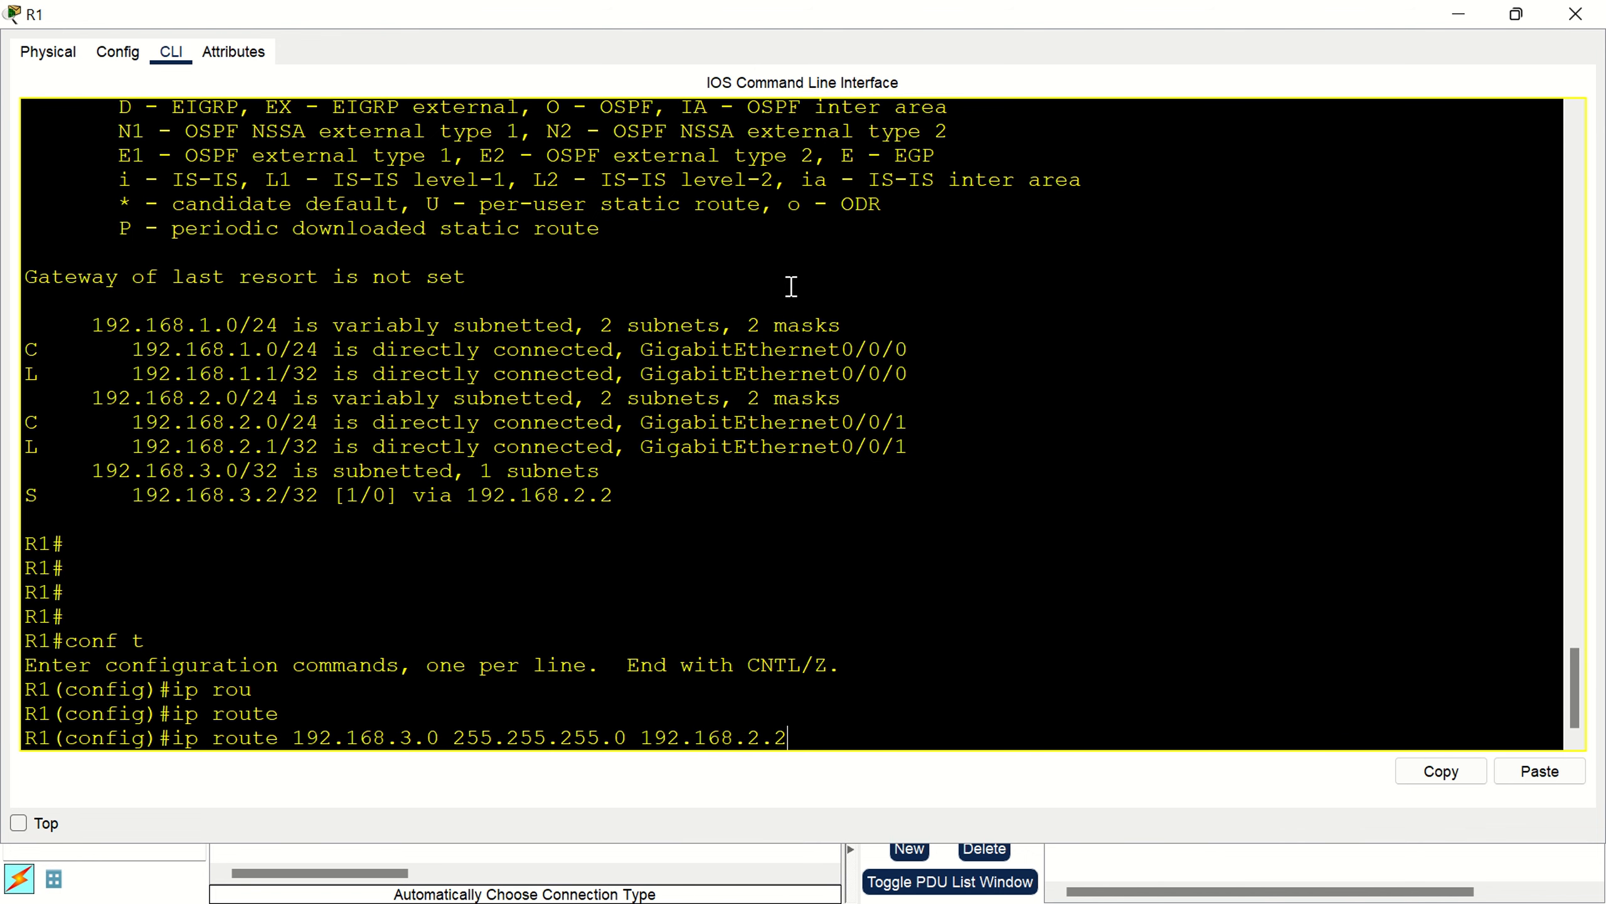
{"action": "key", "text": "Return"}
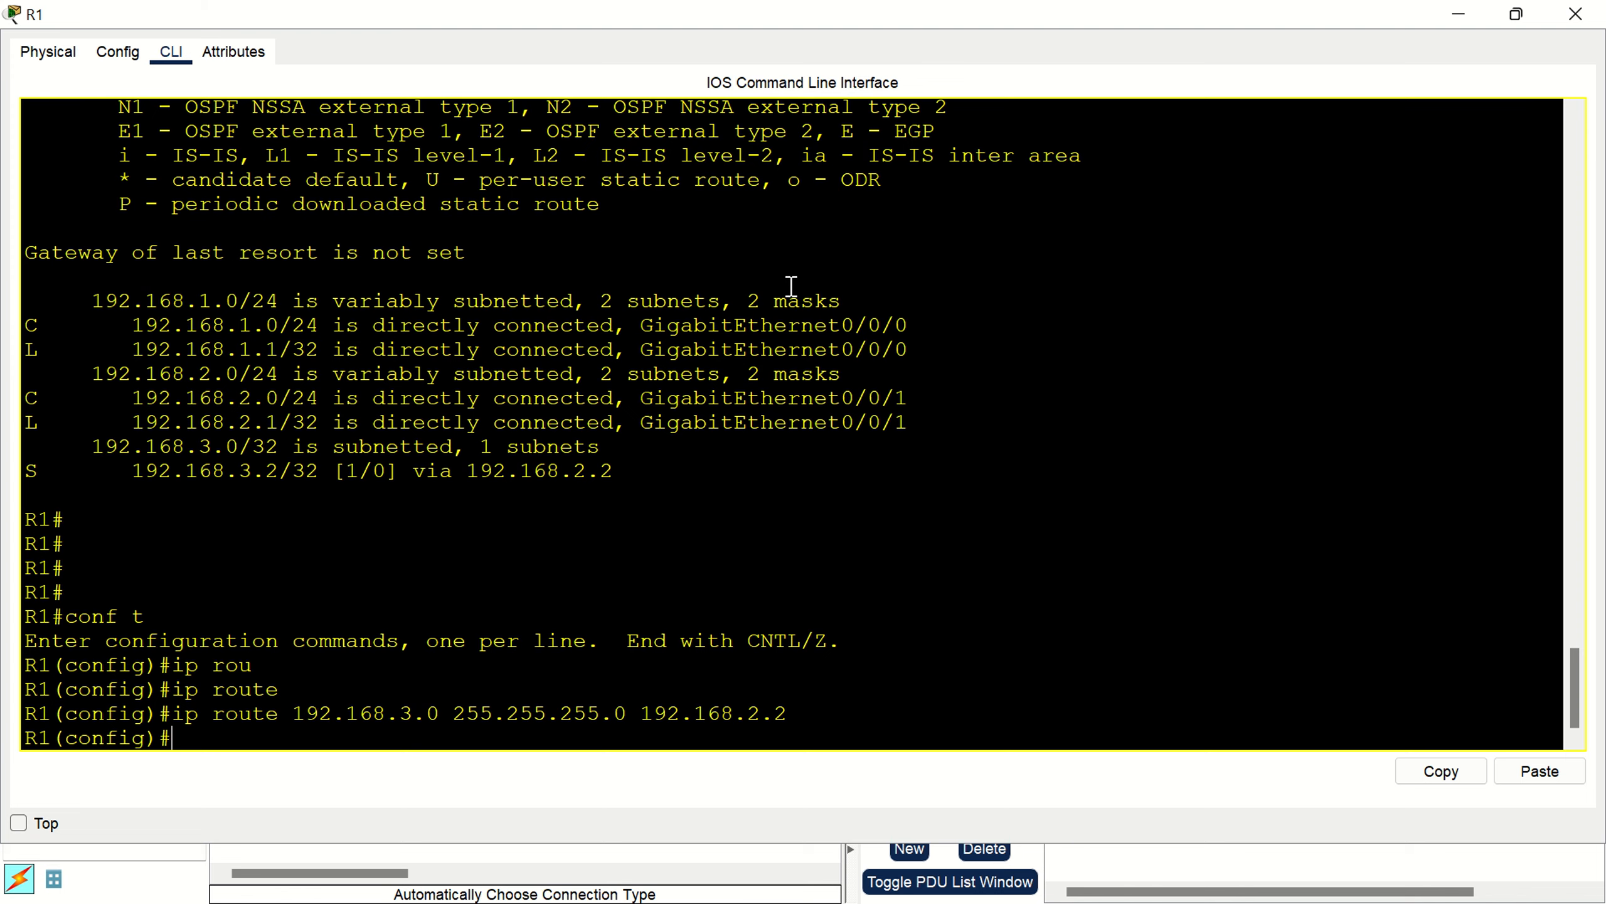
{"action": "key", "text": "ctrl+z"}
{"action": "key", "text": "Return"}
{"action": "key", "text": "Return"}
{"action": "key", "text": "Return"}
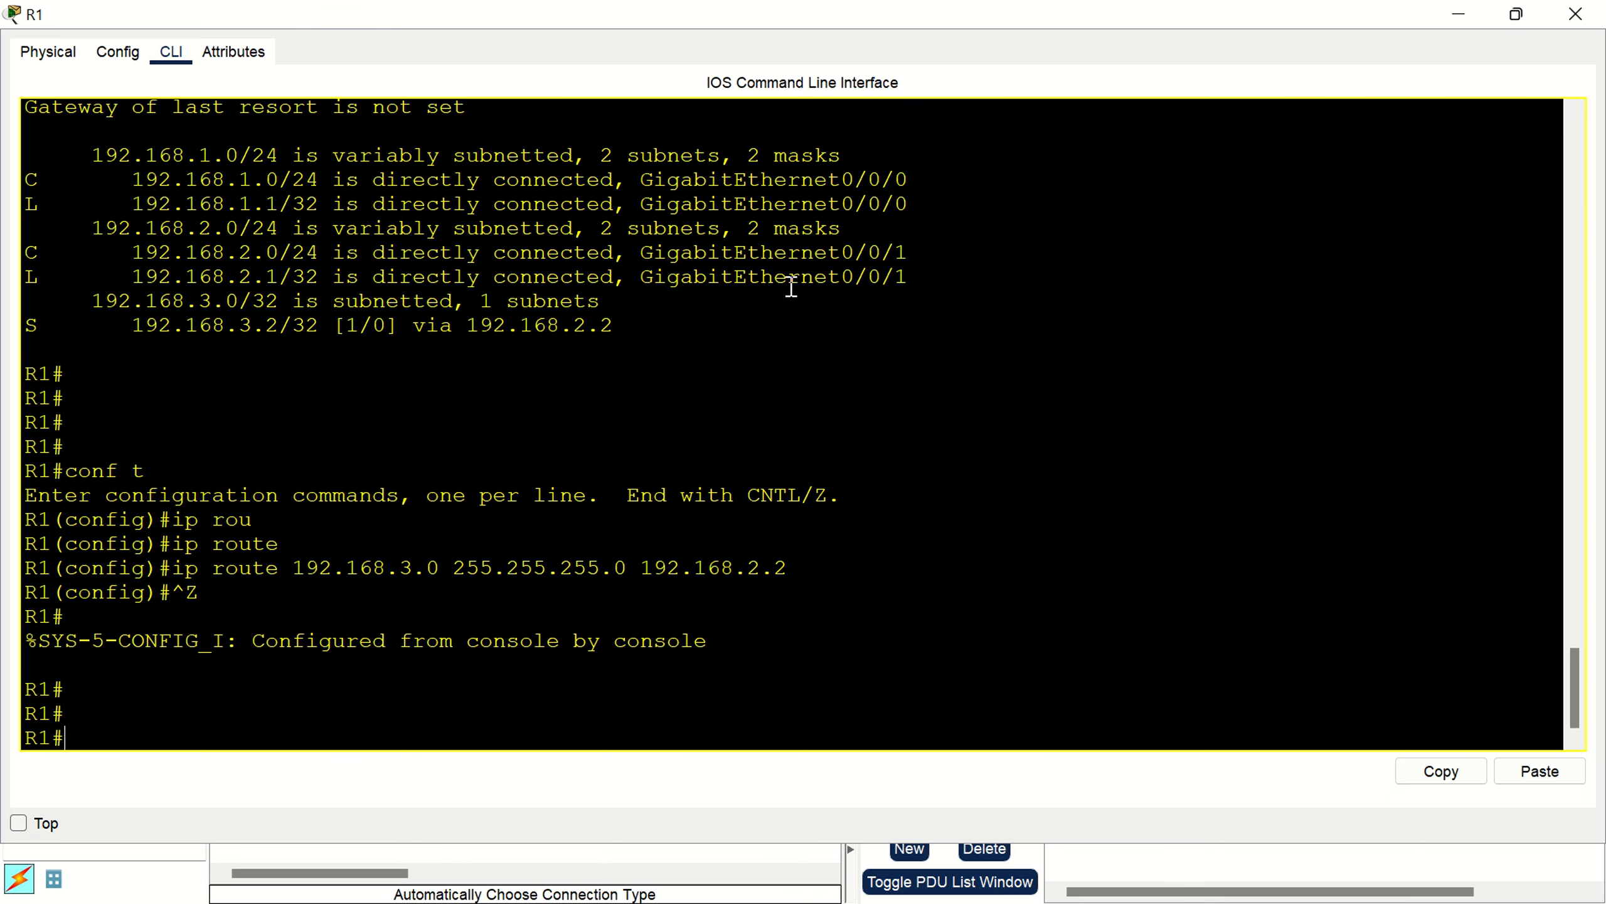
{"action": "left_click", "coordinate": [1576, 14]}
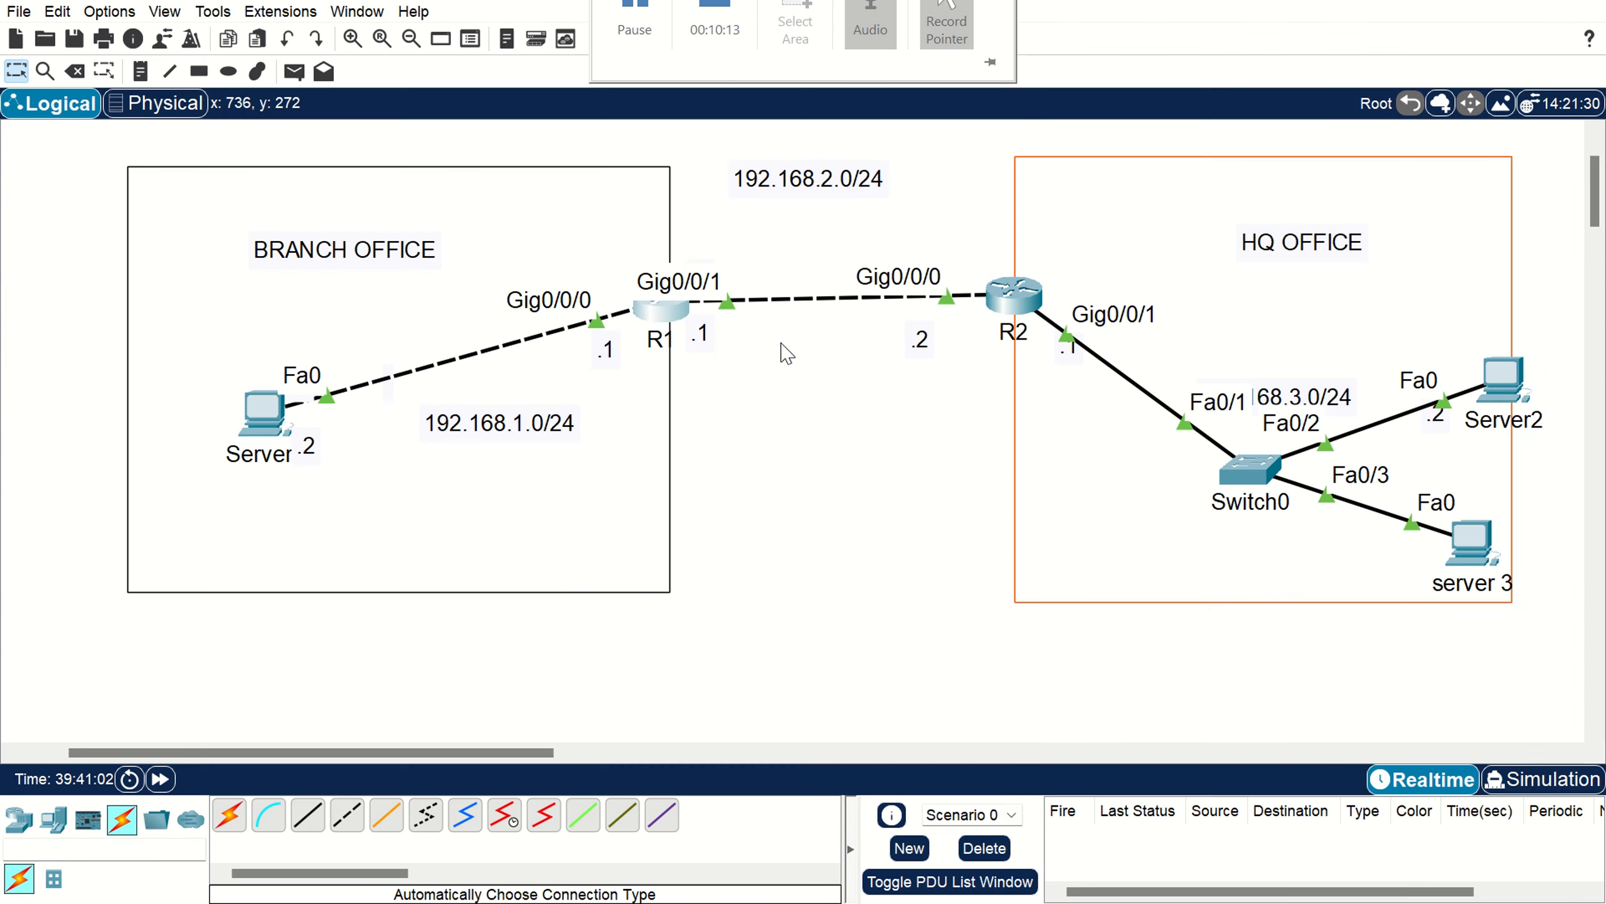
Ping Server2 at 192.168.3.2 from Server1's command prompt in a maximized window, stopping the ping before it completes.
{"action": "left_click", "coordinate": [264, 418]}
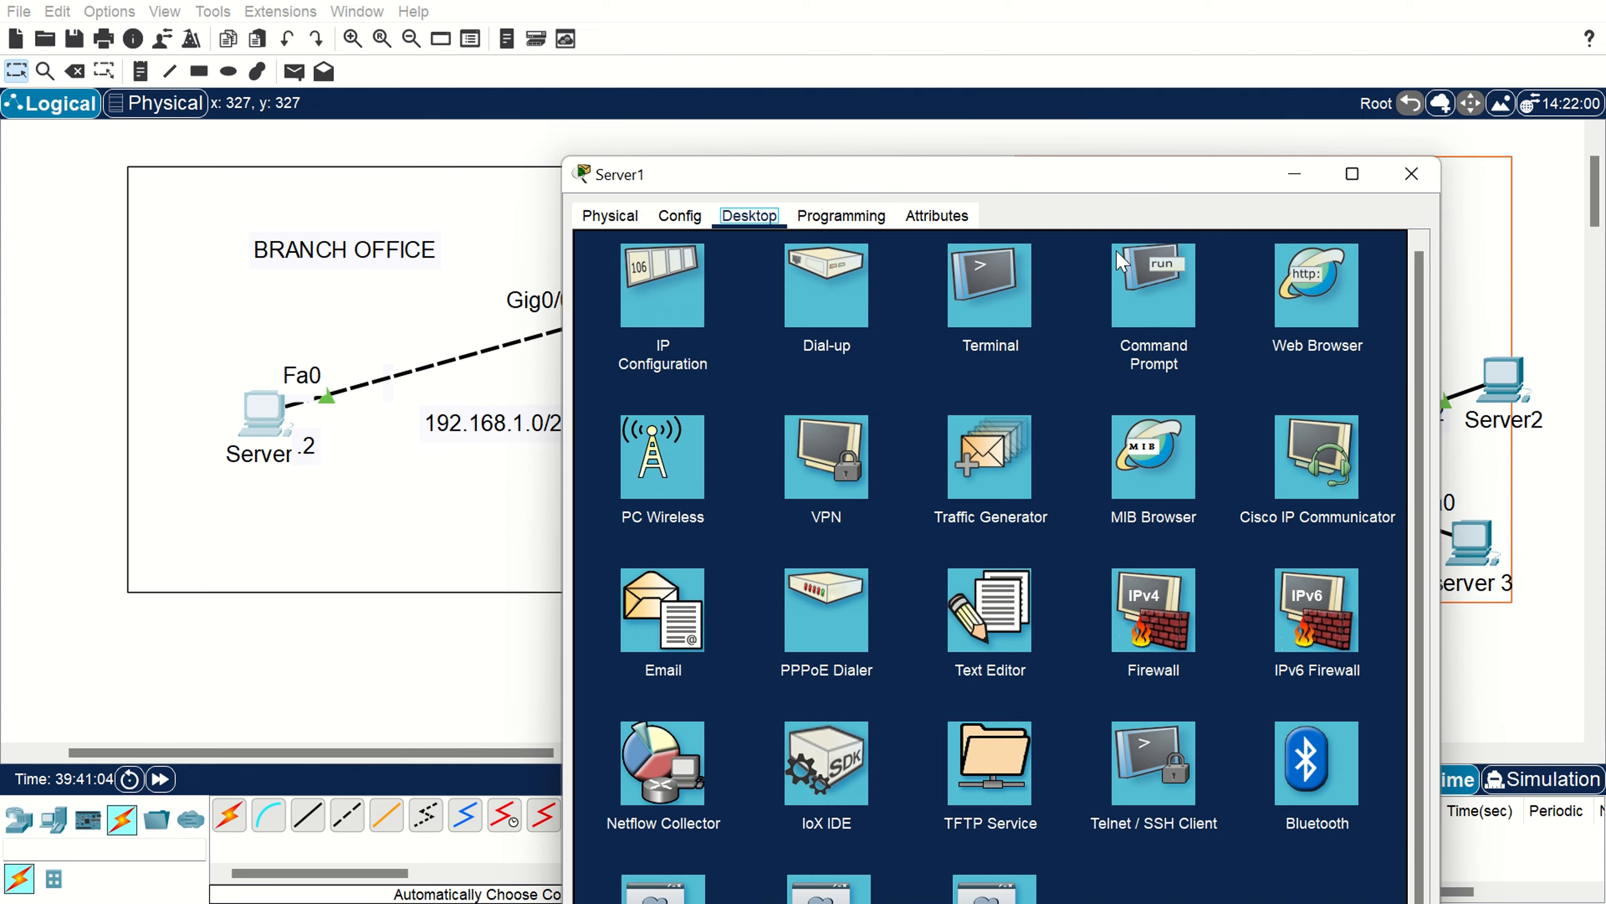
{"action": "left_click", "coordinate": [1157, 294]}
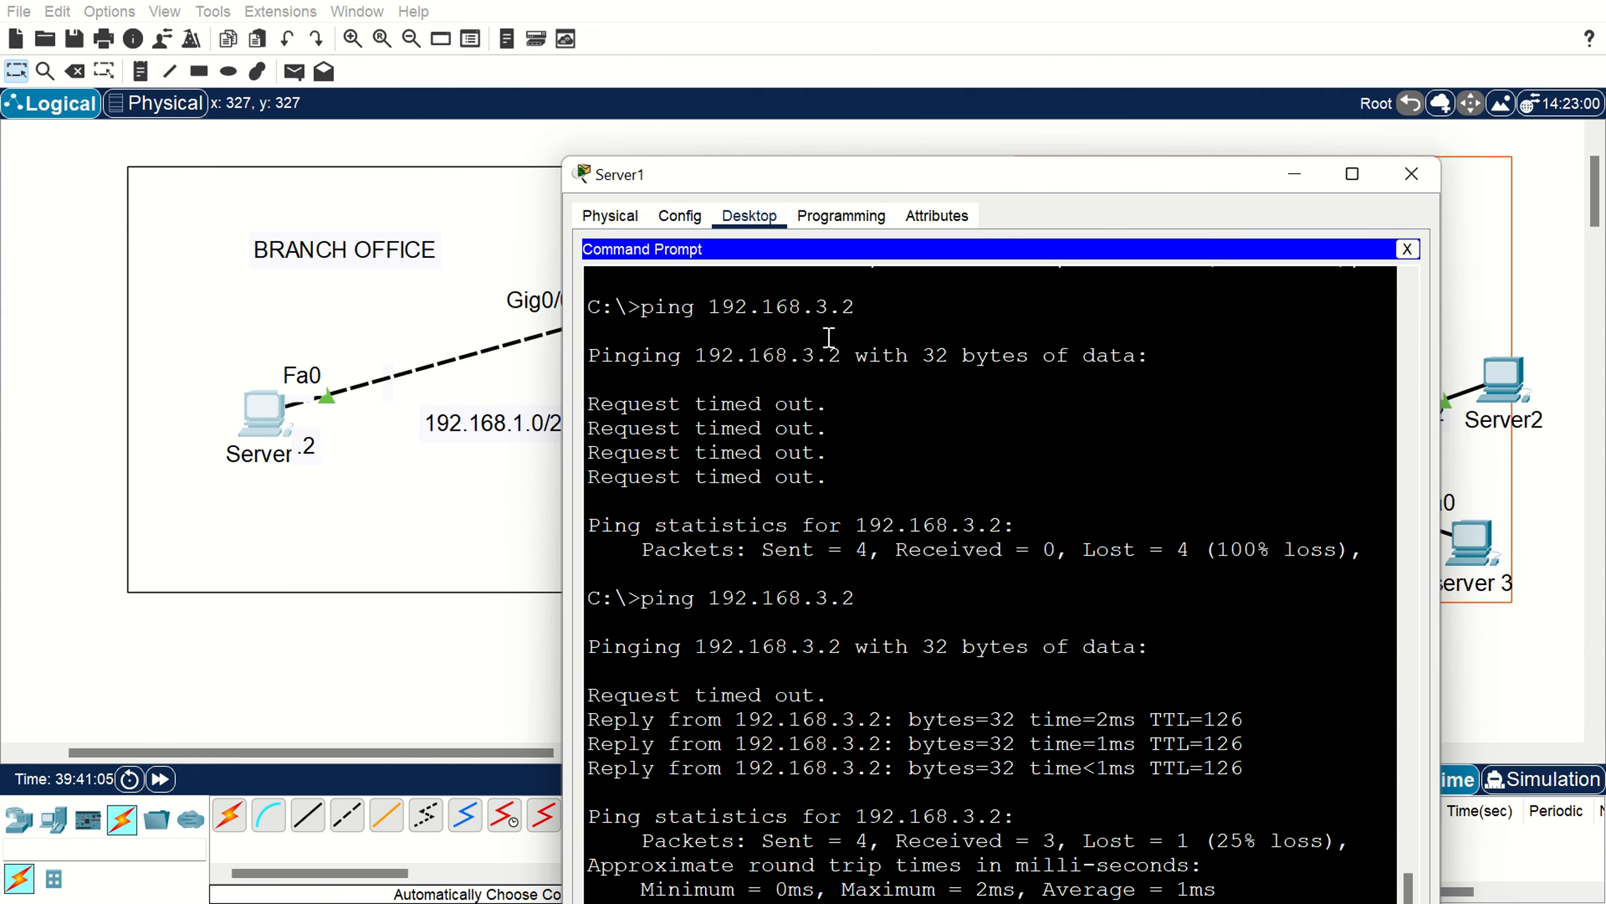
{"action": "double_click", "coordinate": [1147, 180]}
{"action": "key", "text": "Up"}
{"action": "key", "text": "Return"}
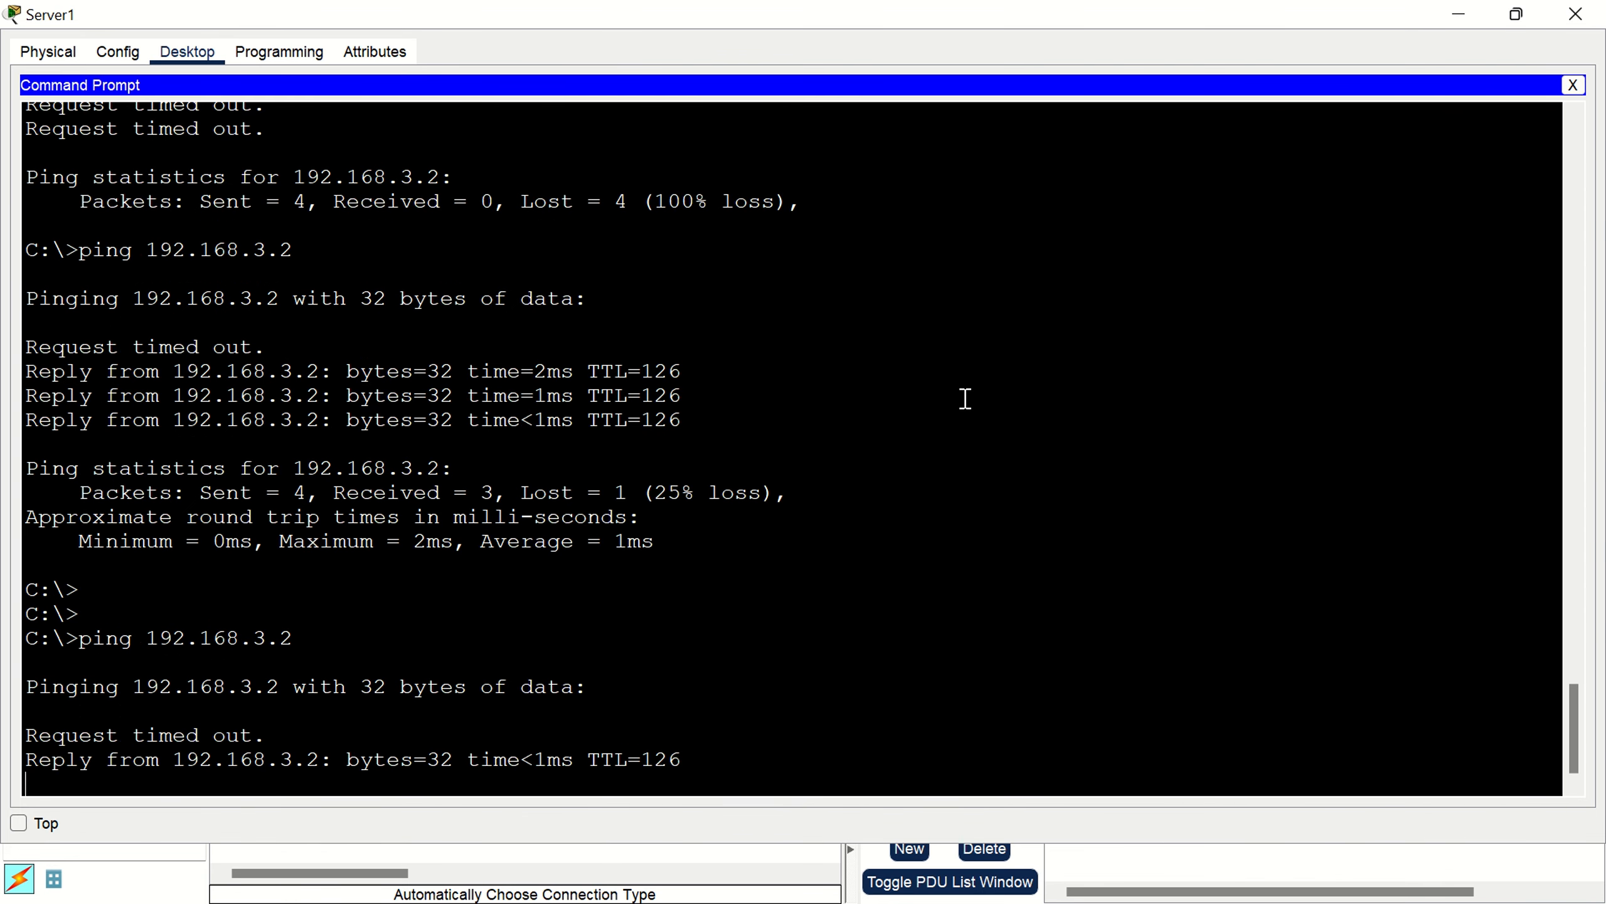
{"action": "key", "text": "ctrl+c"}
Change the last octet of the repeated ping command to target server 3 and run it from Server1.
{"action": "key", "text": "Up"}
{"action": "key", "text": "BackSpace"}
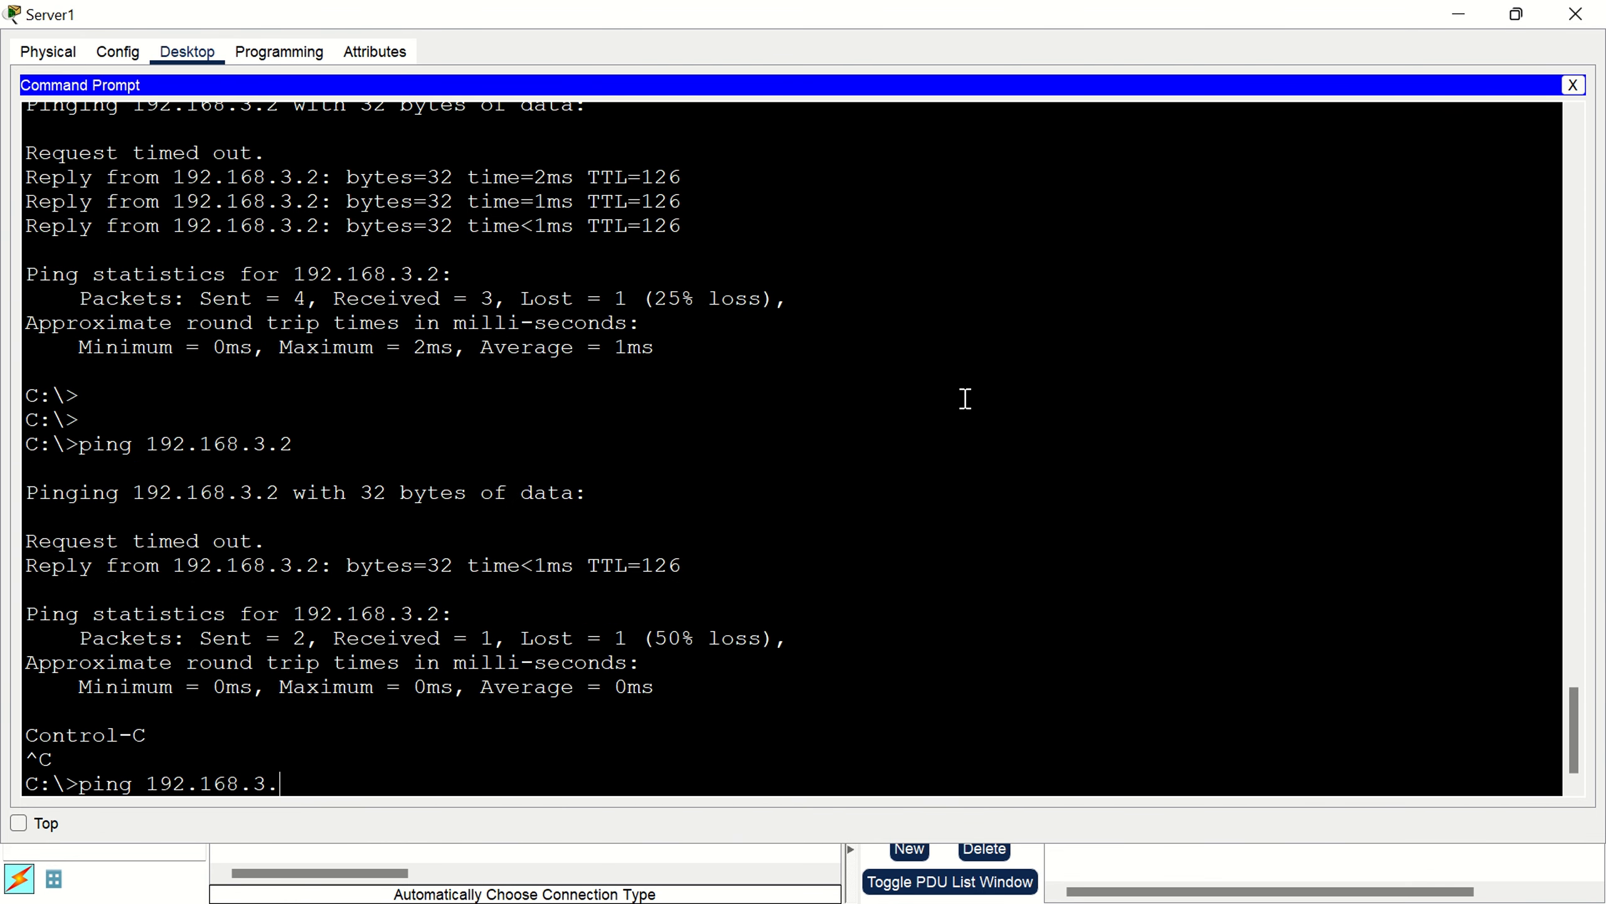
{"action": "key", "text": "Return"}
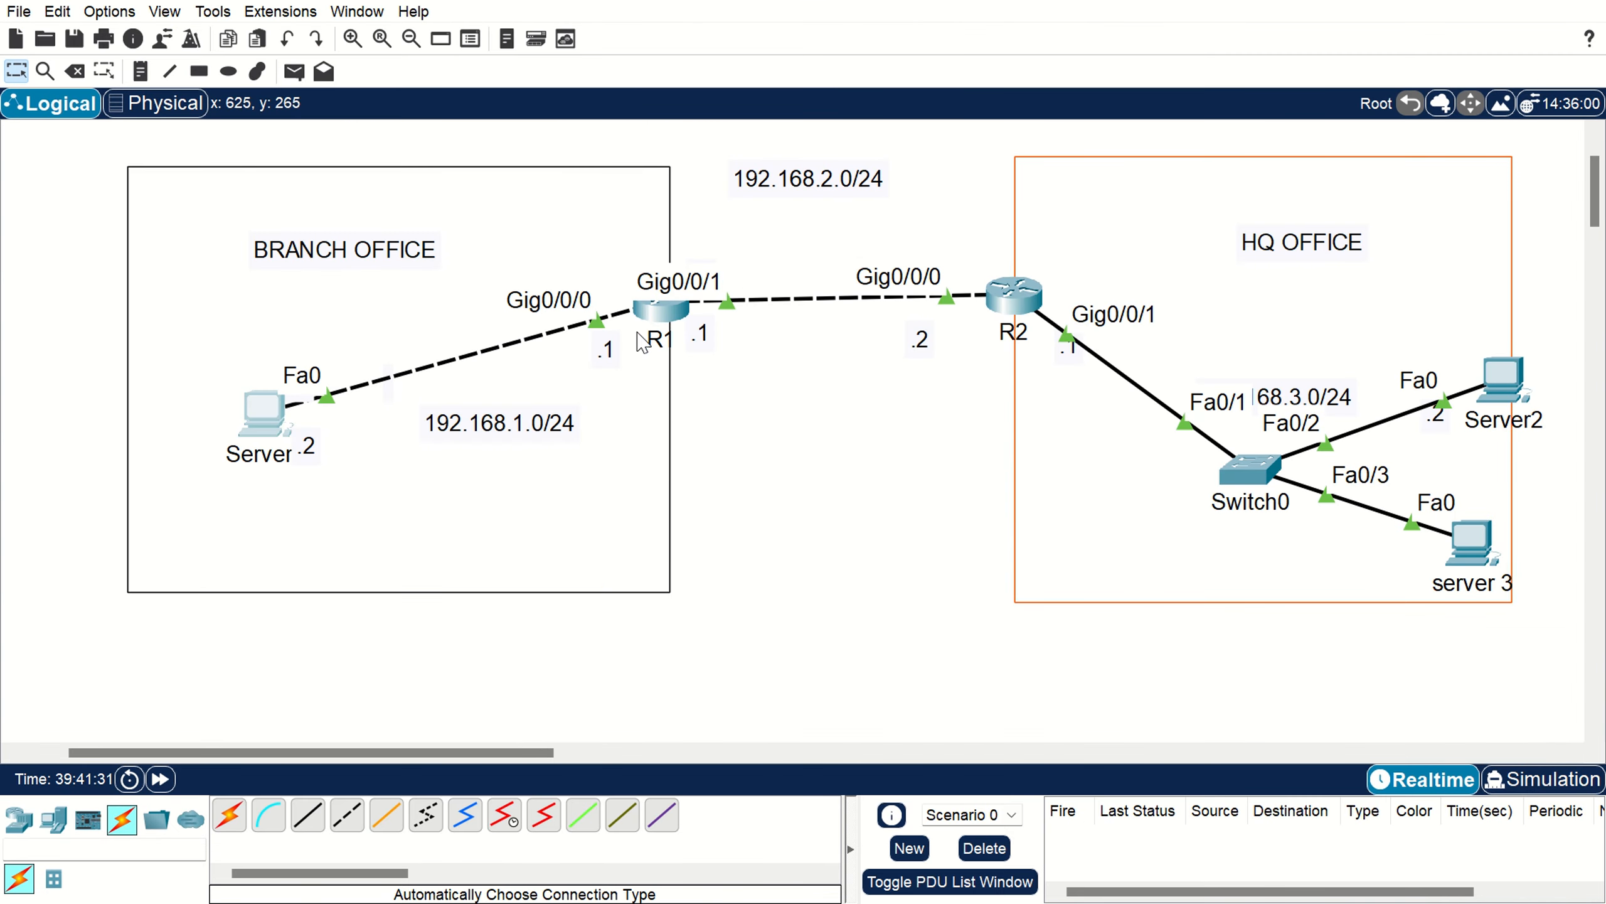
Reopen R1's command line in a maximized window and display its routing table with show ip route.
{"action": "left_click", "coordinate": [640, 342]}
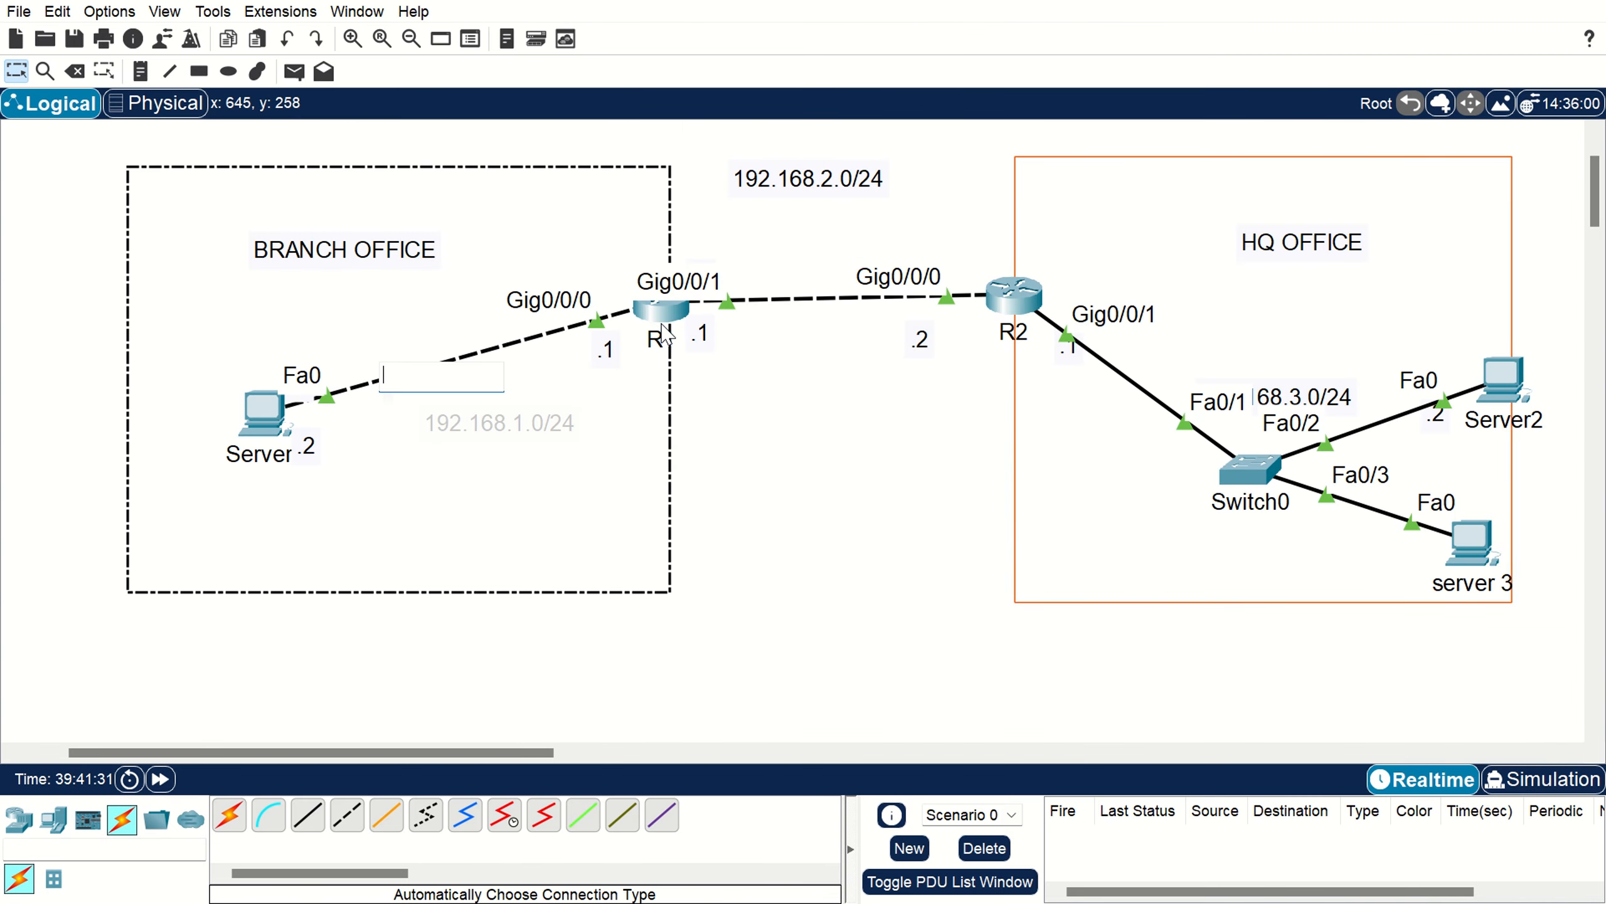
{"action": "left_click", "coordinate": [658, 313]}
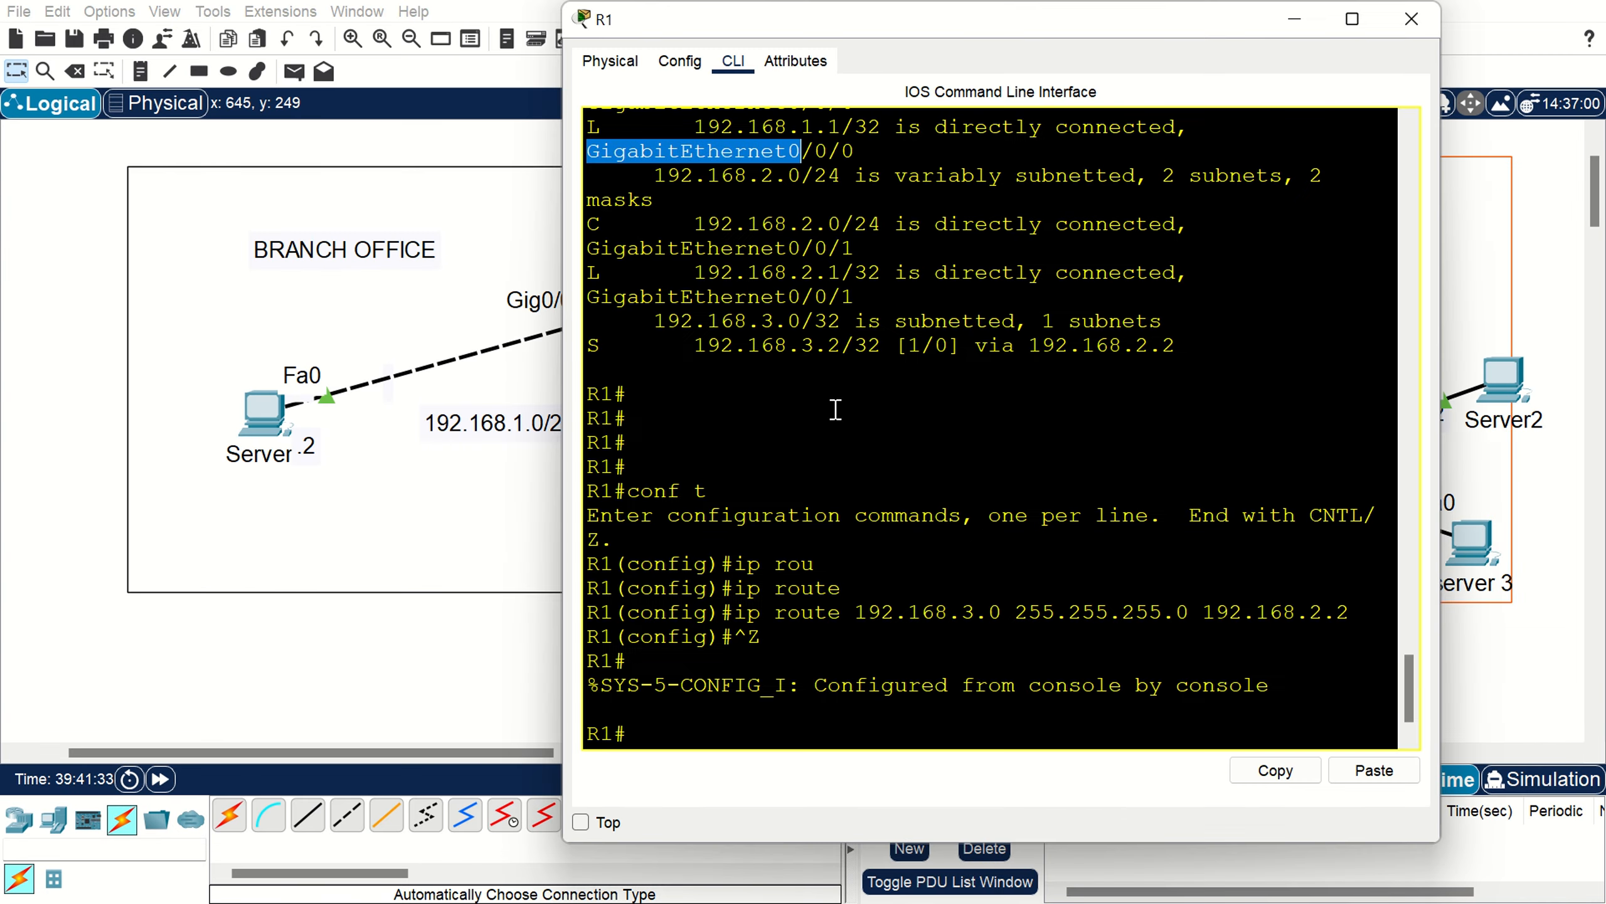
{"action": "left_click", "coordinate": [1353, 19]}
{"action": "key", "text": "Return"}
{"action": "key", "text": "Return"}
{"action": "type", "text": "sho"}
{"action": "key", "text": "Tab"}
{"action": "type", "text": "ip r"}
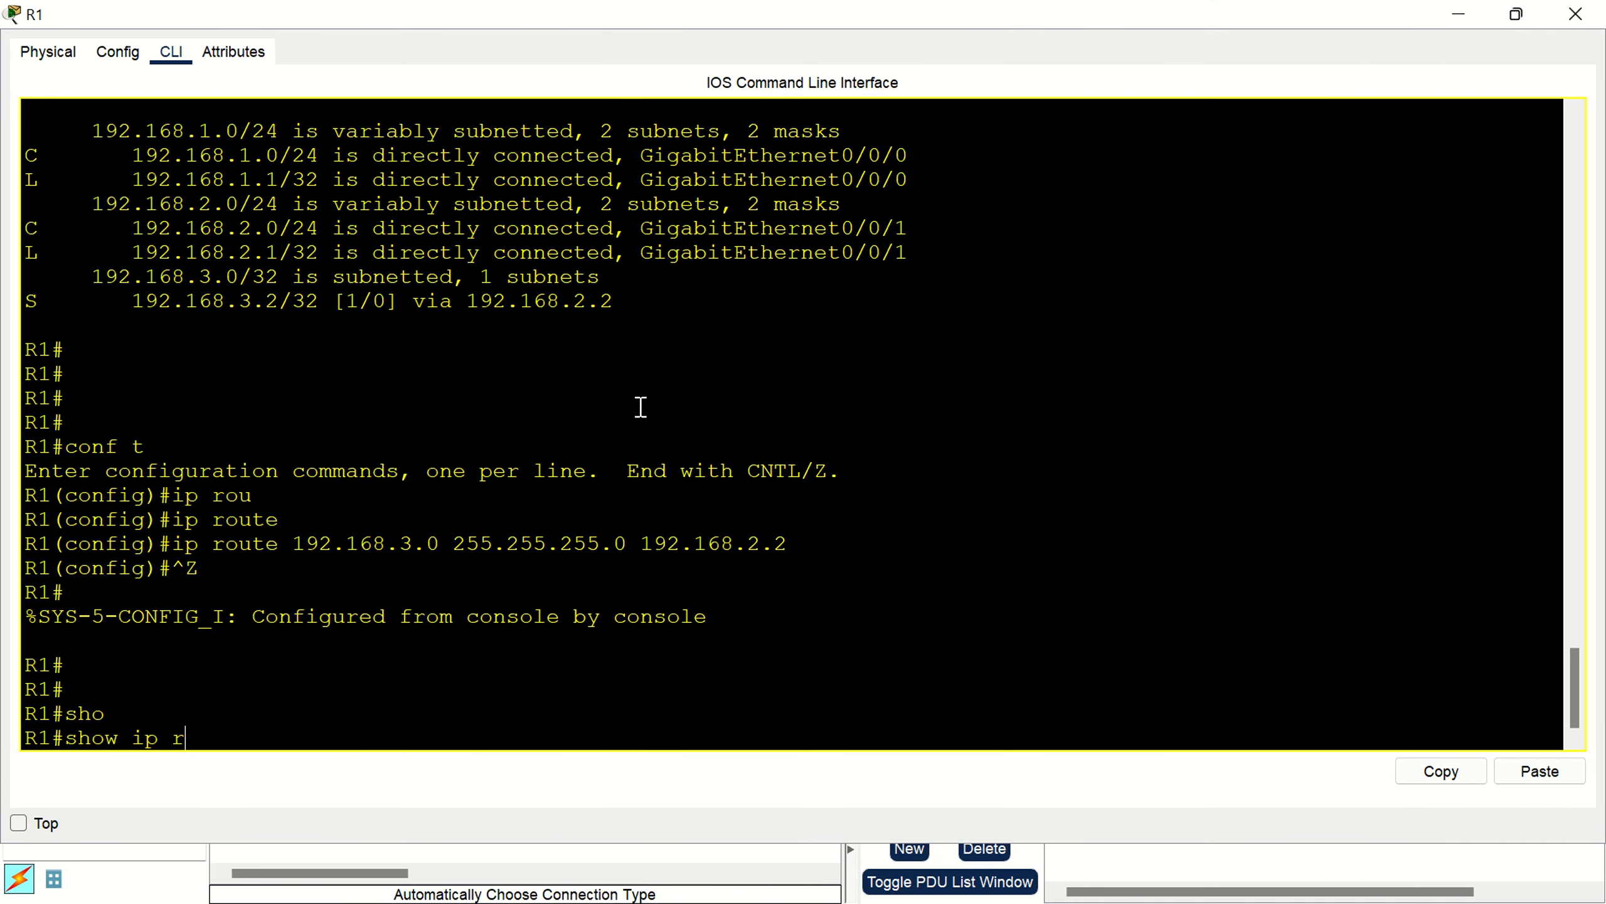
{"action": "type", "text": "ou"}
{"action": "key", "text": "Tab"}
{"action": "key", "text": "Return"}
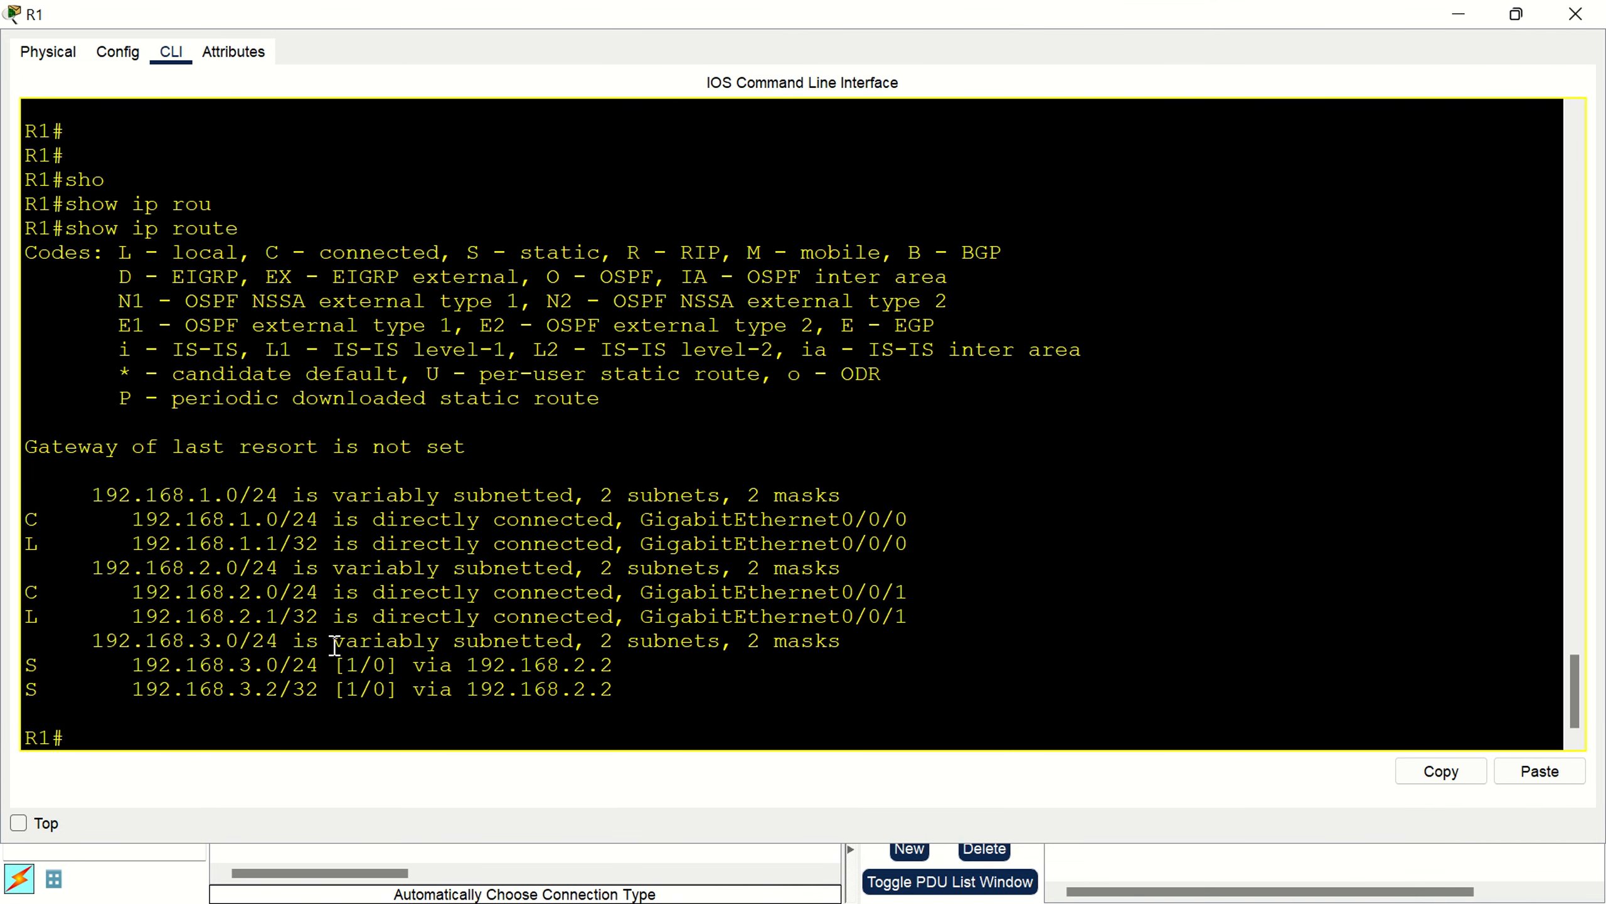
Highlight the static host route to 192.168.3.2/32 and the static network route to 192.168.3.0/24 to compare them.
{"action": "left_click_drag", "start_coordinate": [614, 689], "coordinate": [3, 701]}
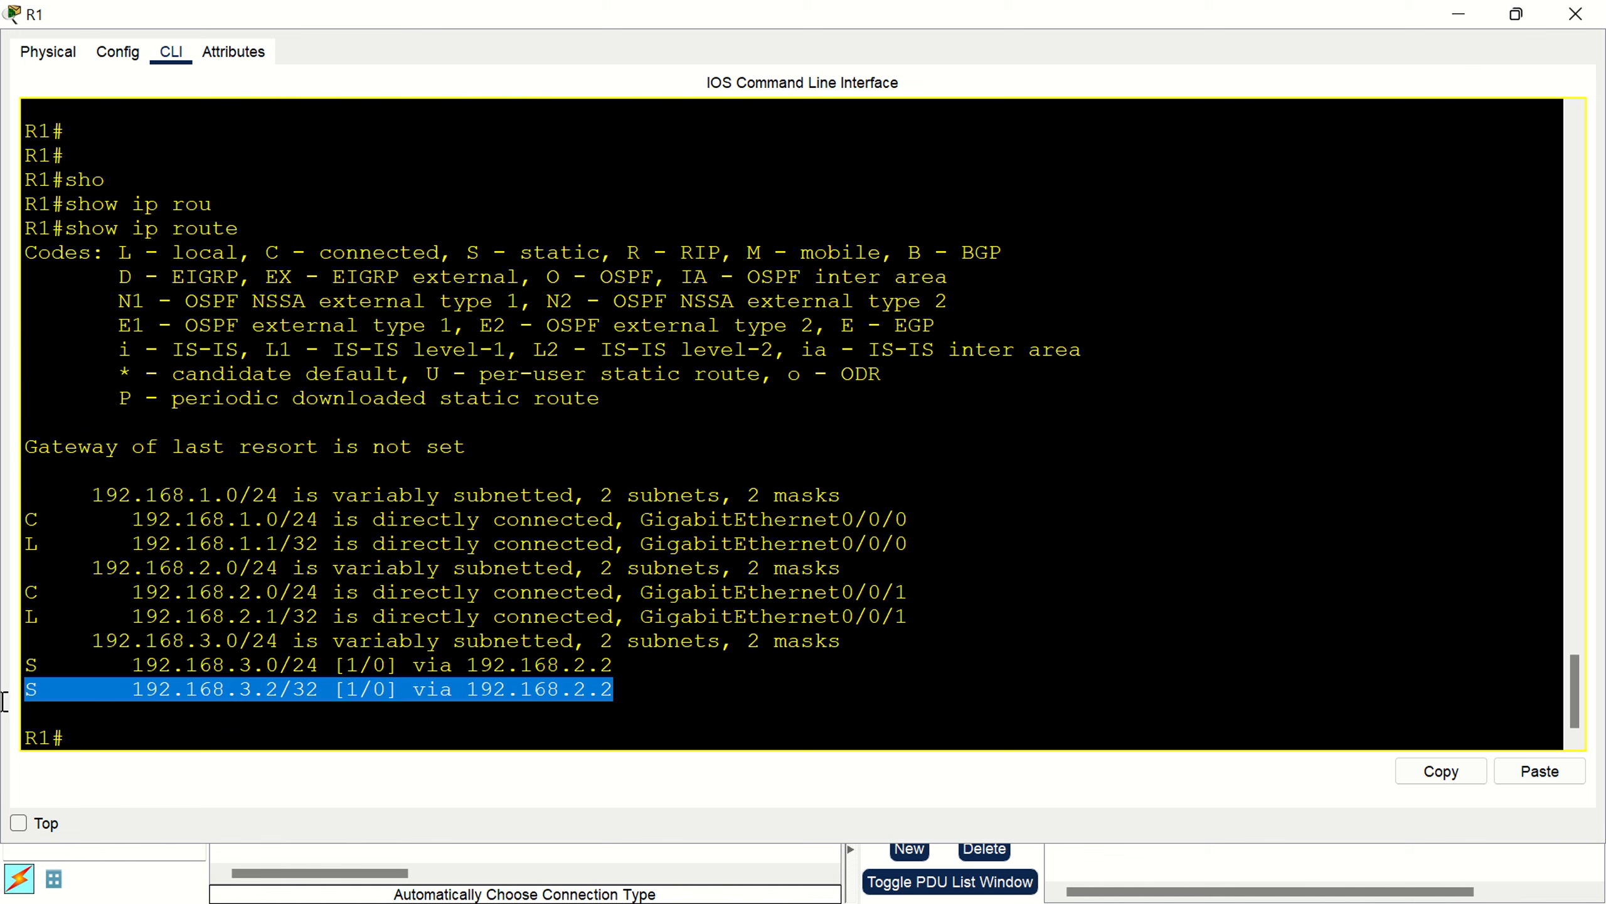
{"action": "left_click", "coordinate": [304, 656]}
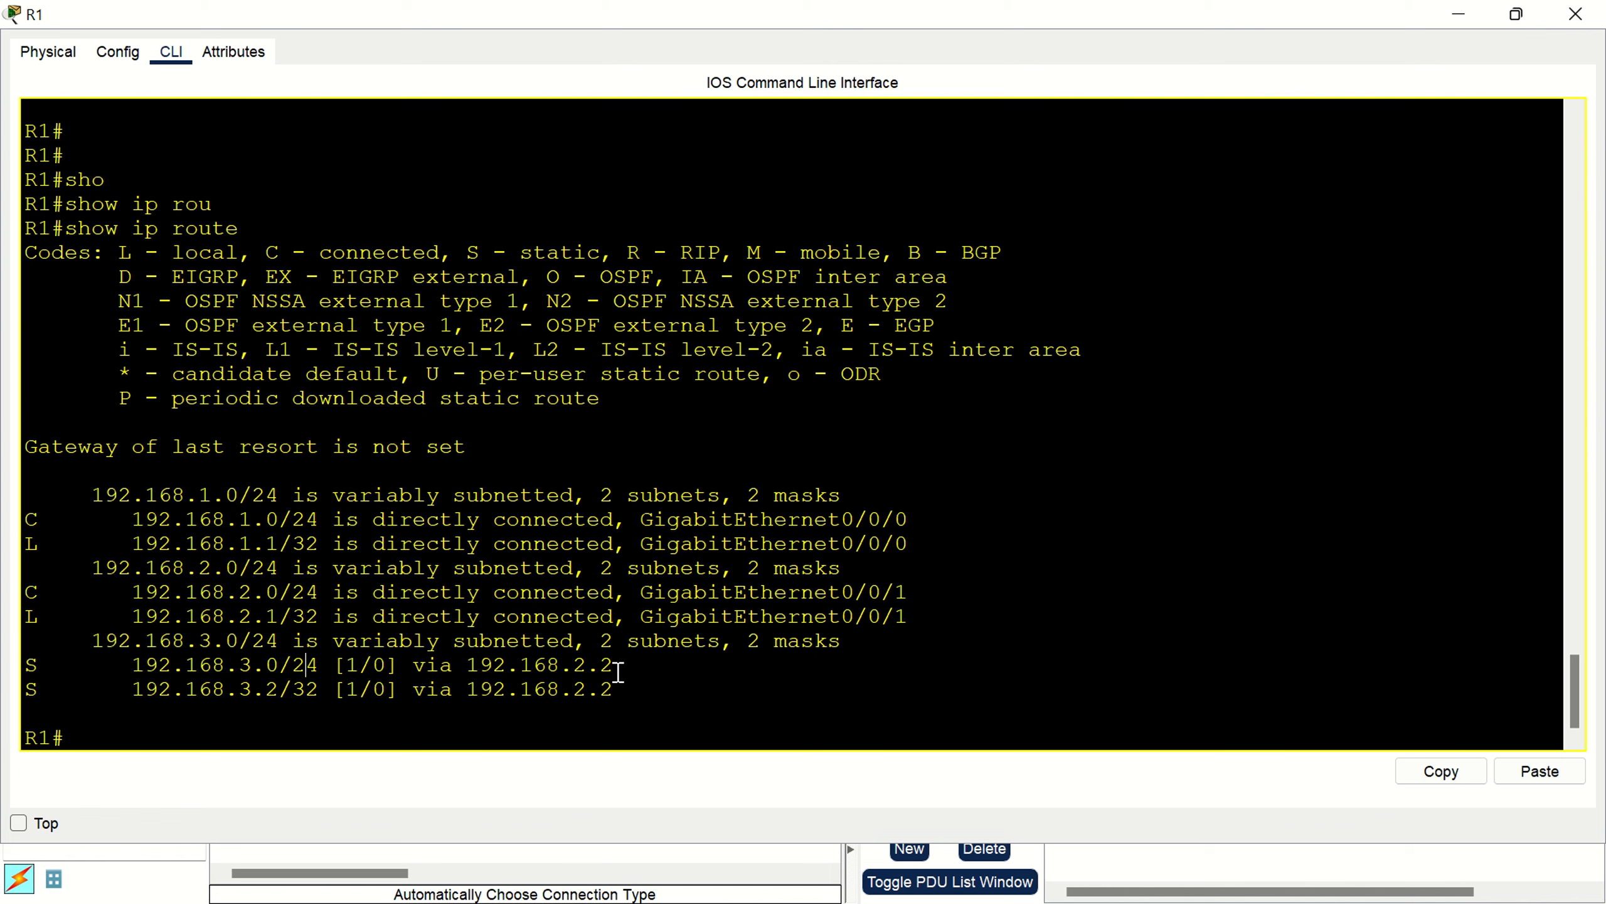
{"action": "left_click_drag", "start_coordinate": [605, 665], "coordinate": [3, 669]}
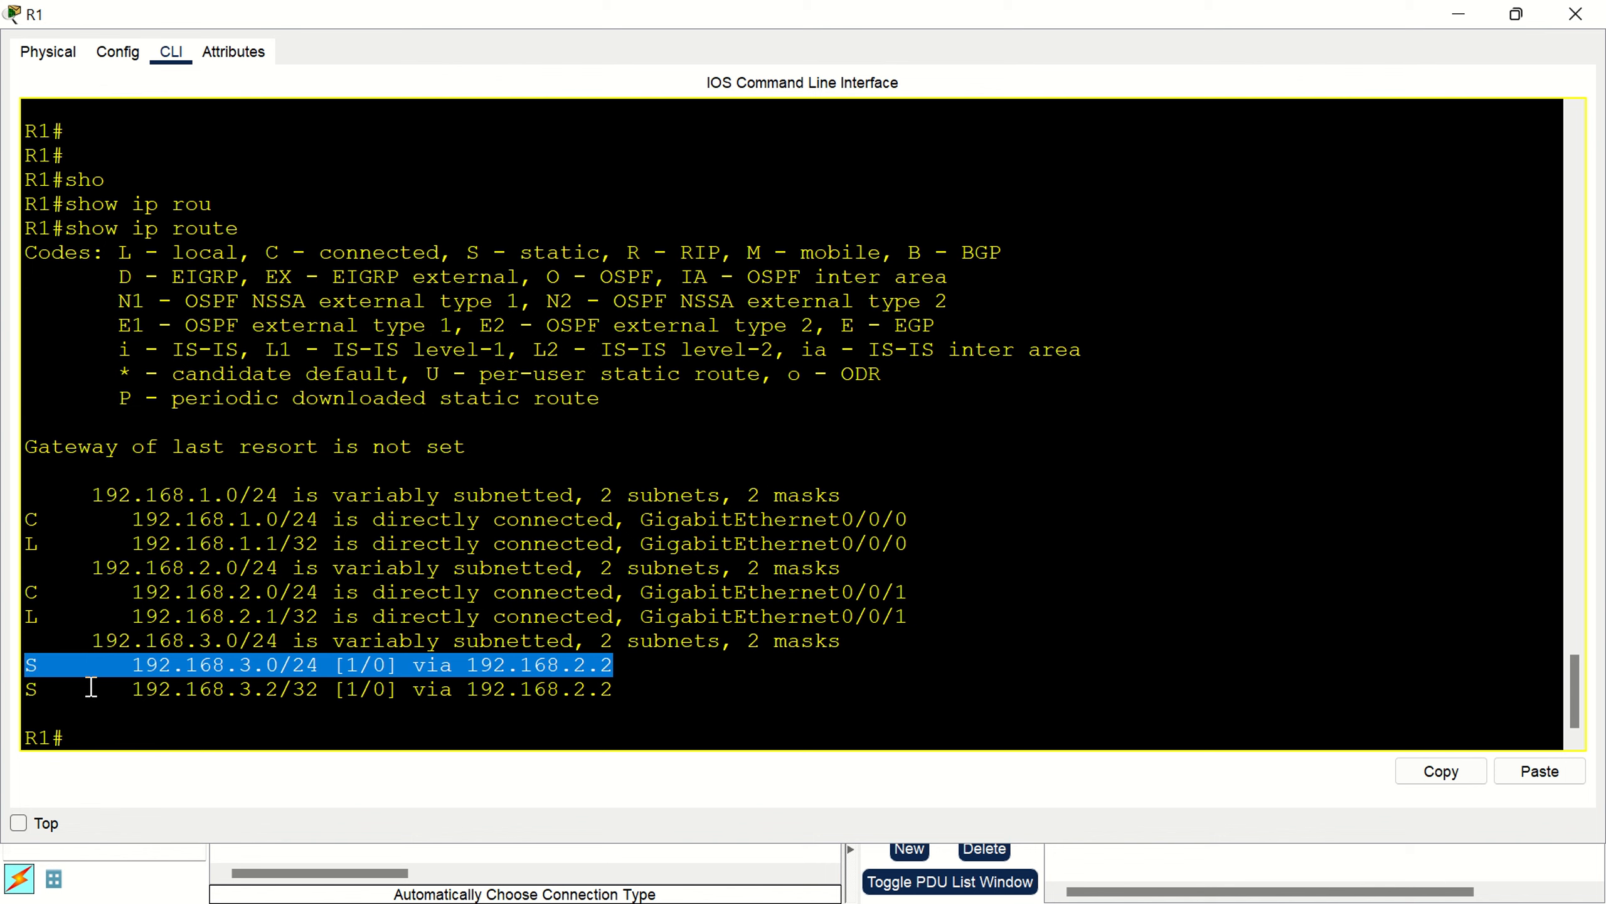
{"action": "mouse_move", "coordinate": [838, 10]}
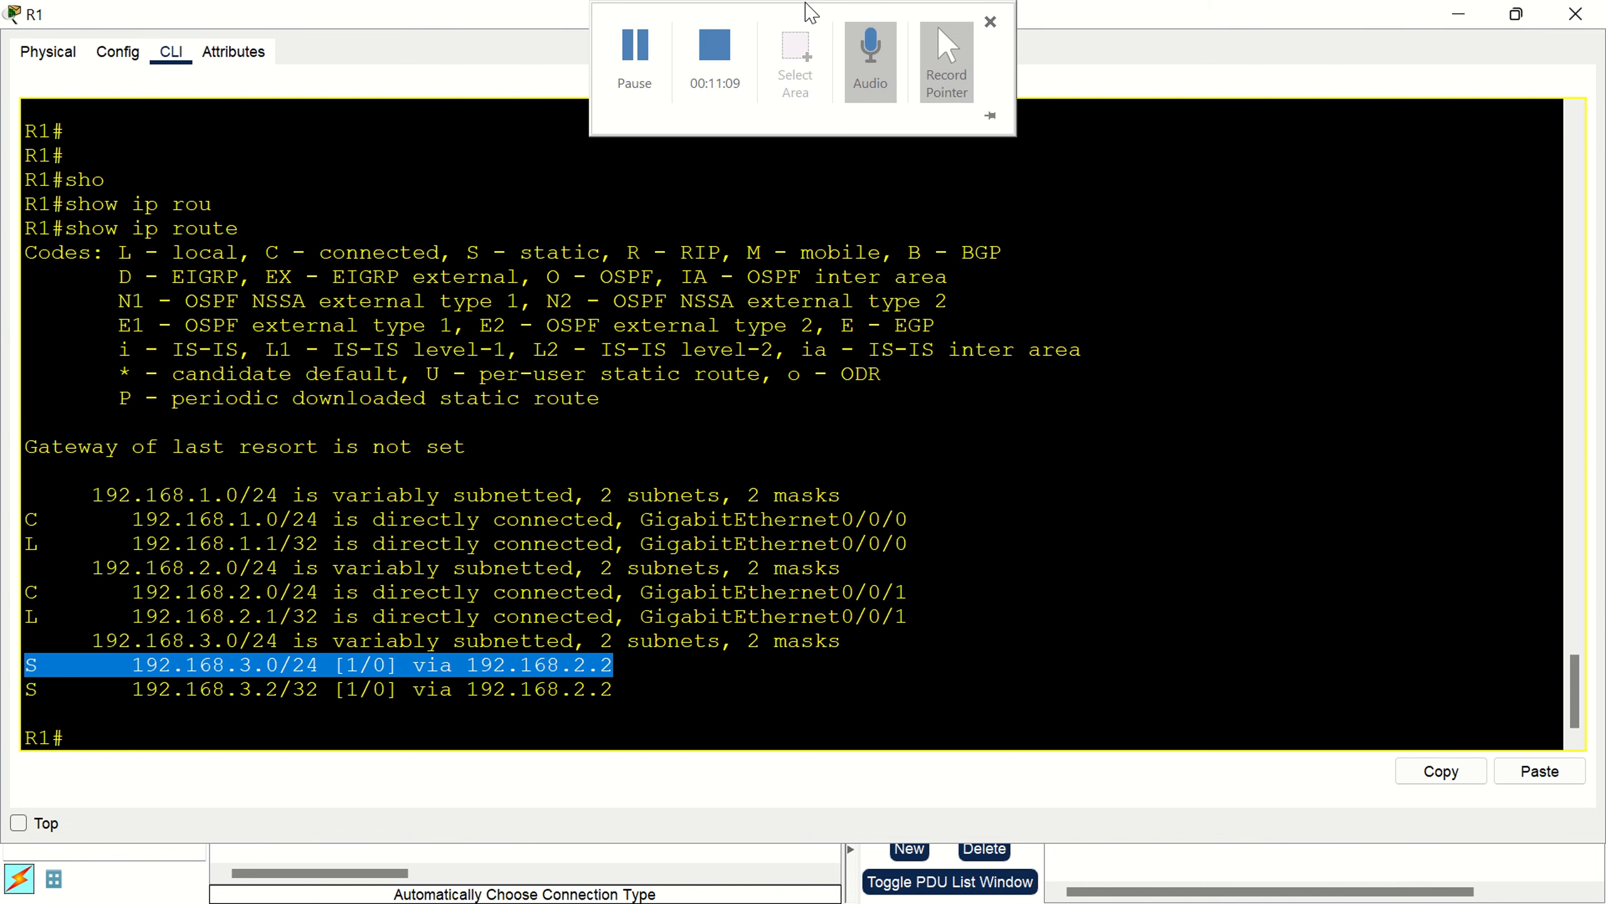